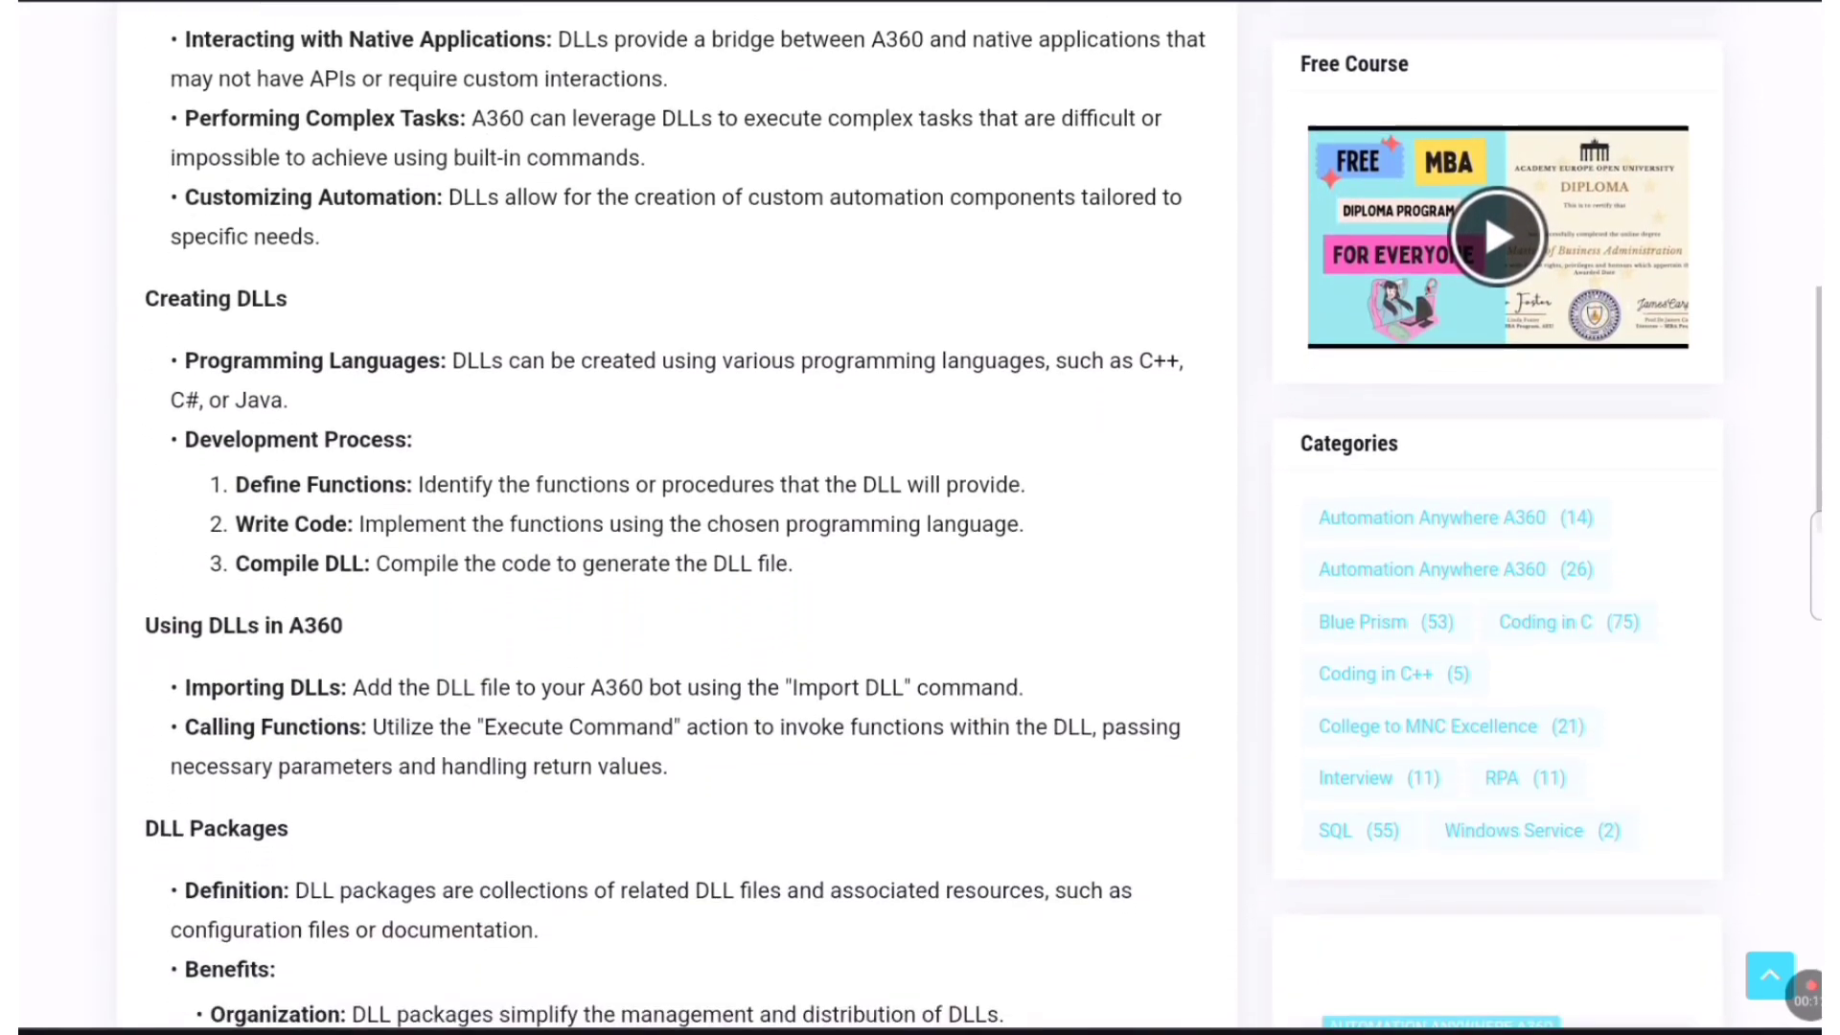
Read through the article's sections on creating, using and packaging DLLs in A360, down to its conclusion
scroll(671, 518, down, 8)
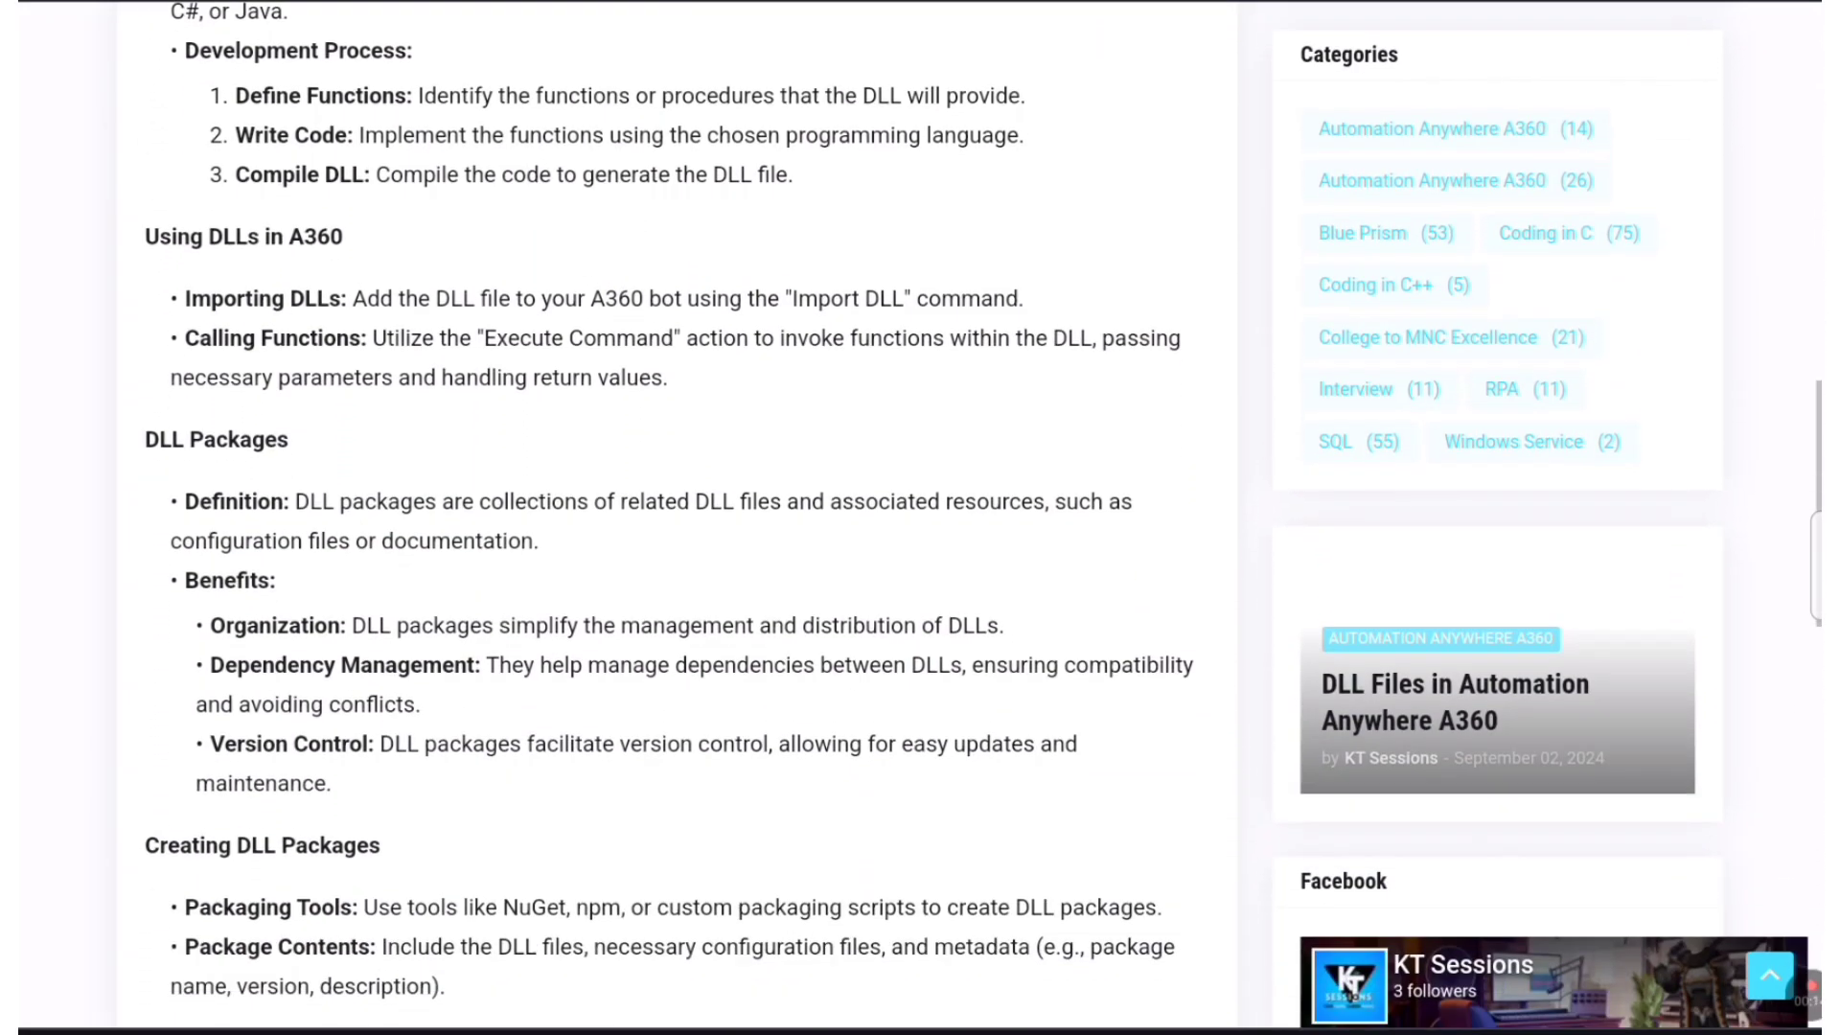
scroll(671, 517, down, 5)
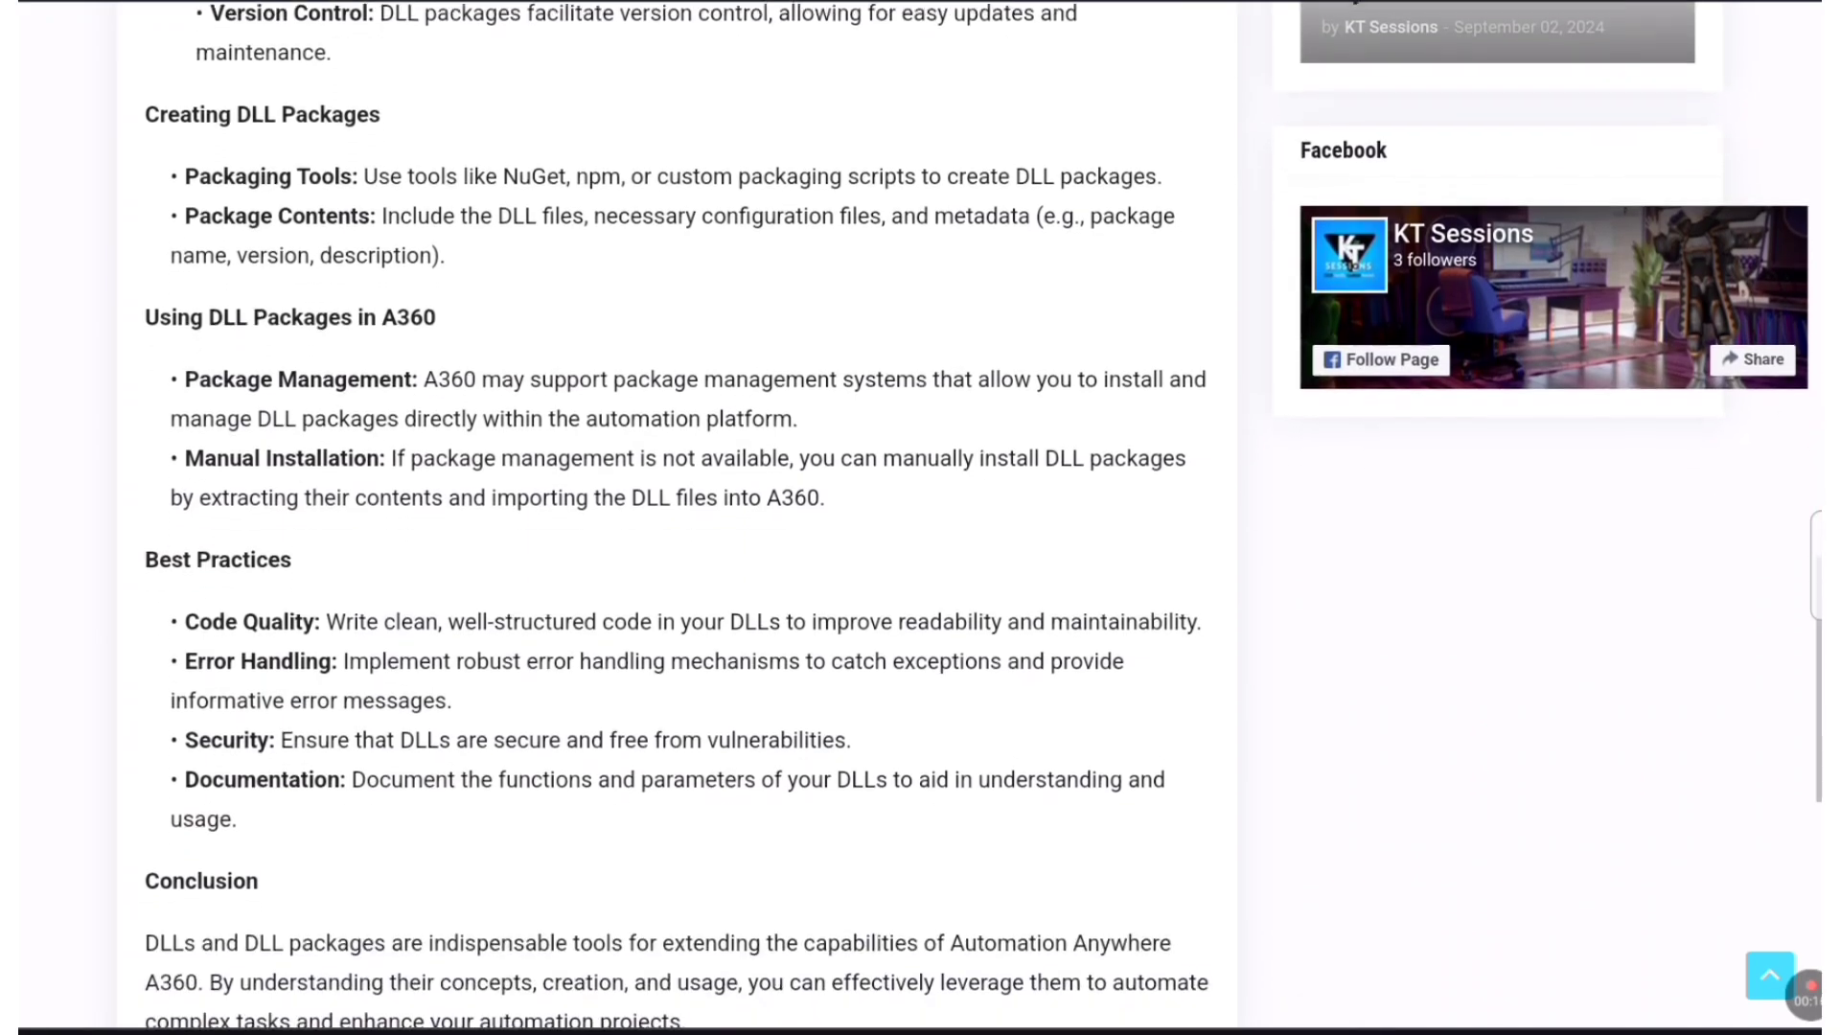
scroll(671, 518, down, 3)
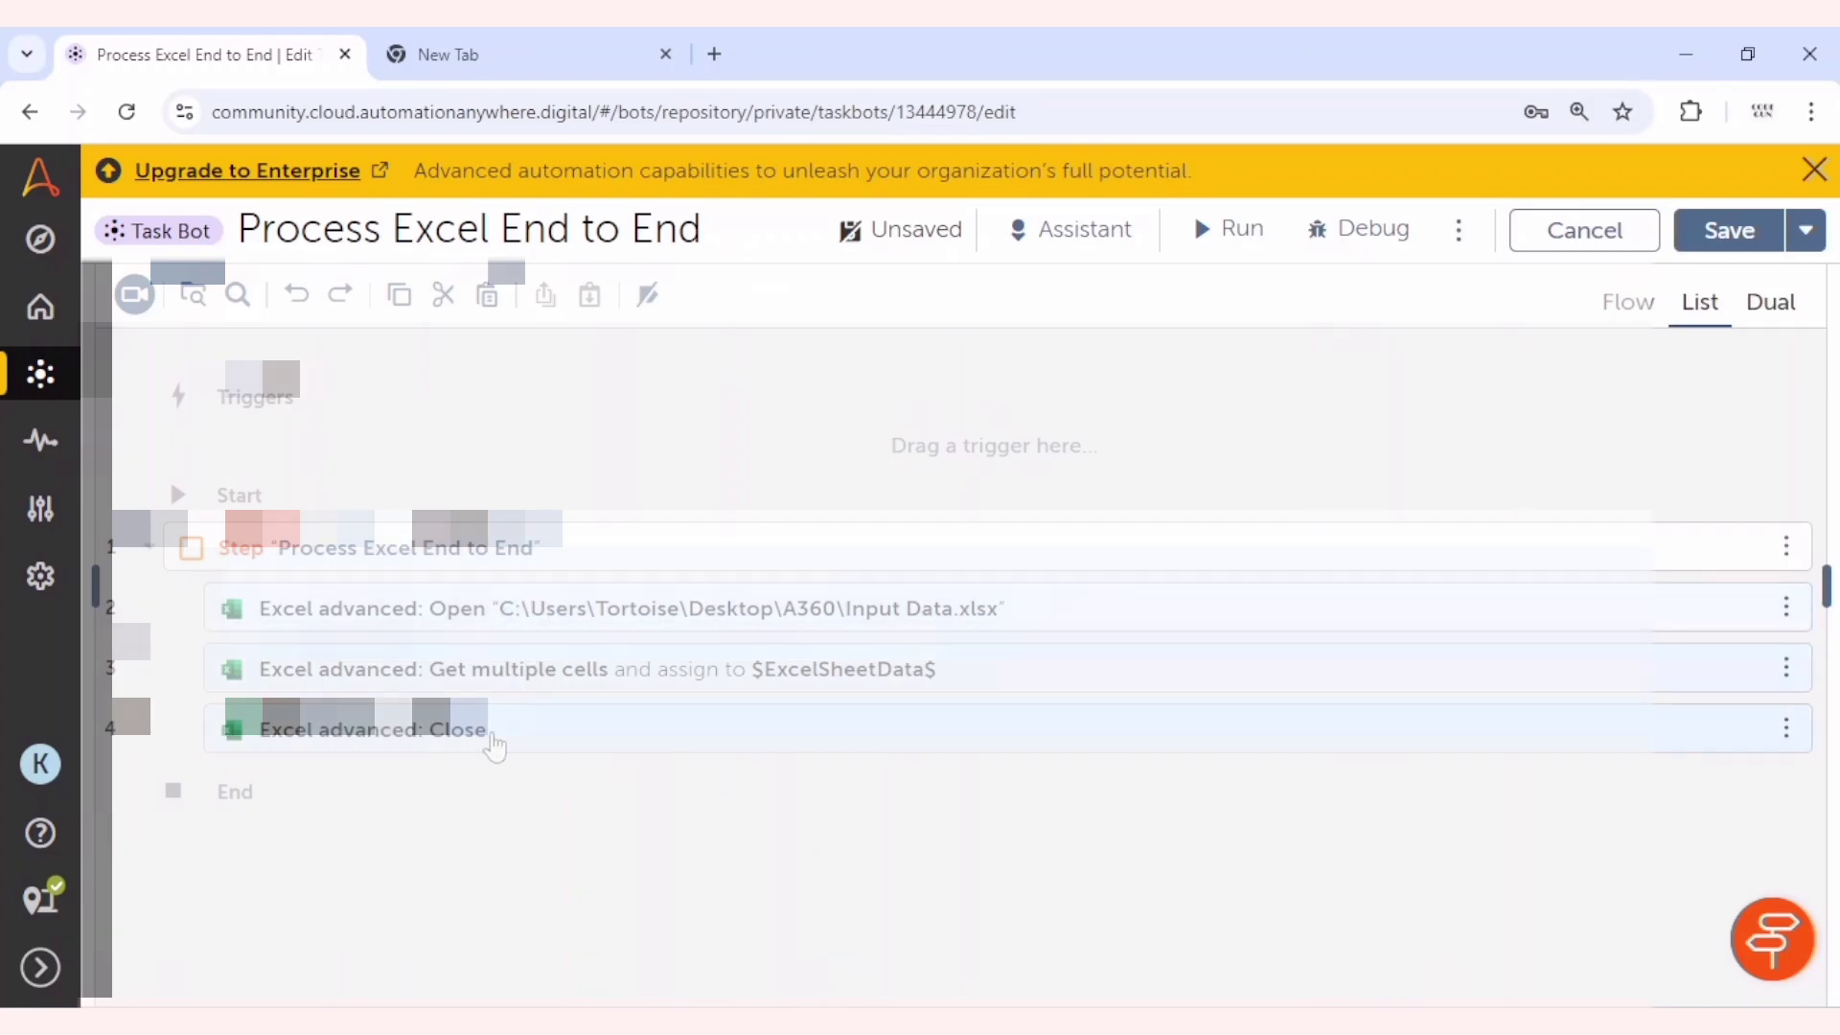
In the Process Excel End to End bot, examine the settings of the Excel advanced Open, Get multiple cells and Close actions
click(626, 685)
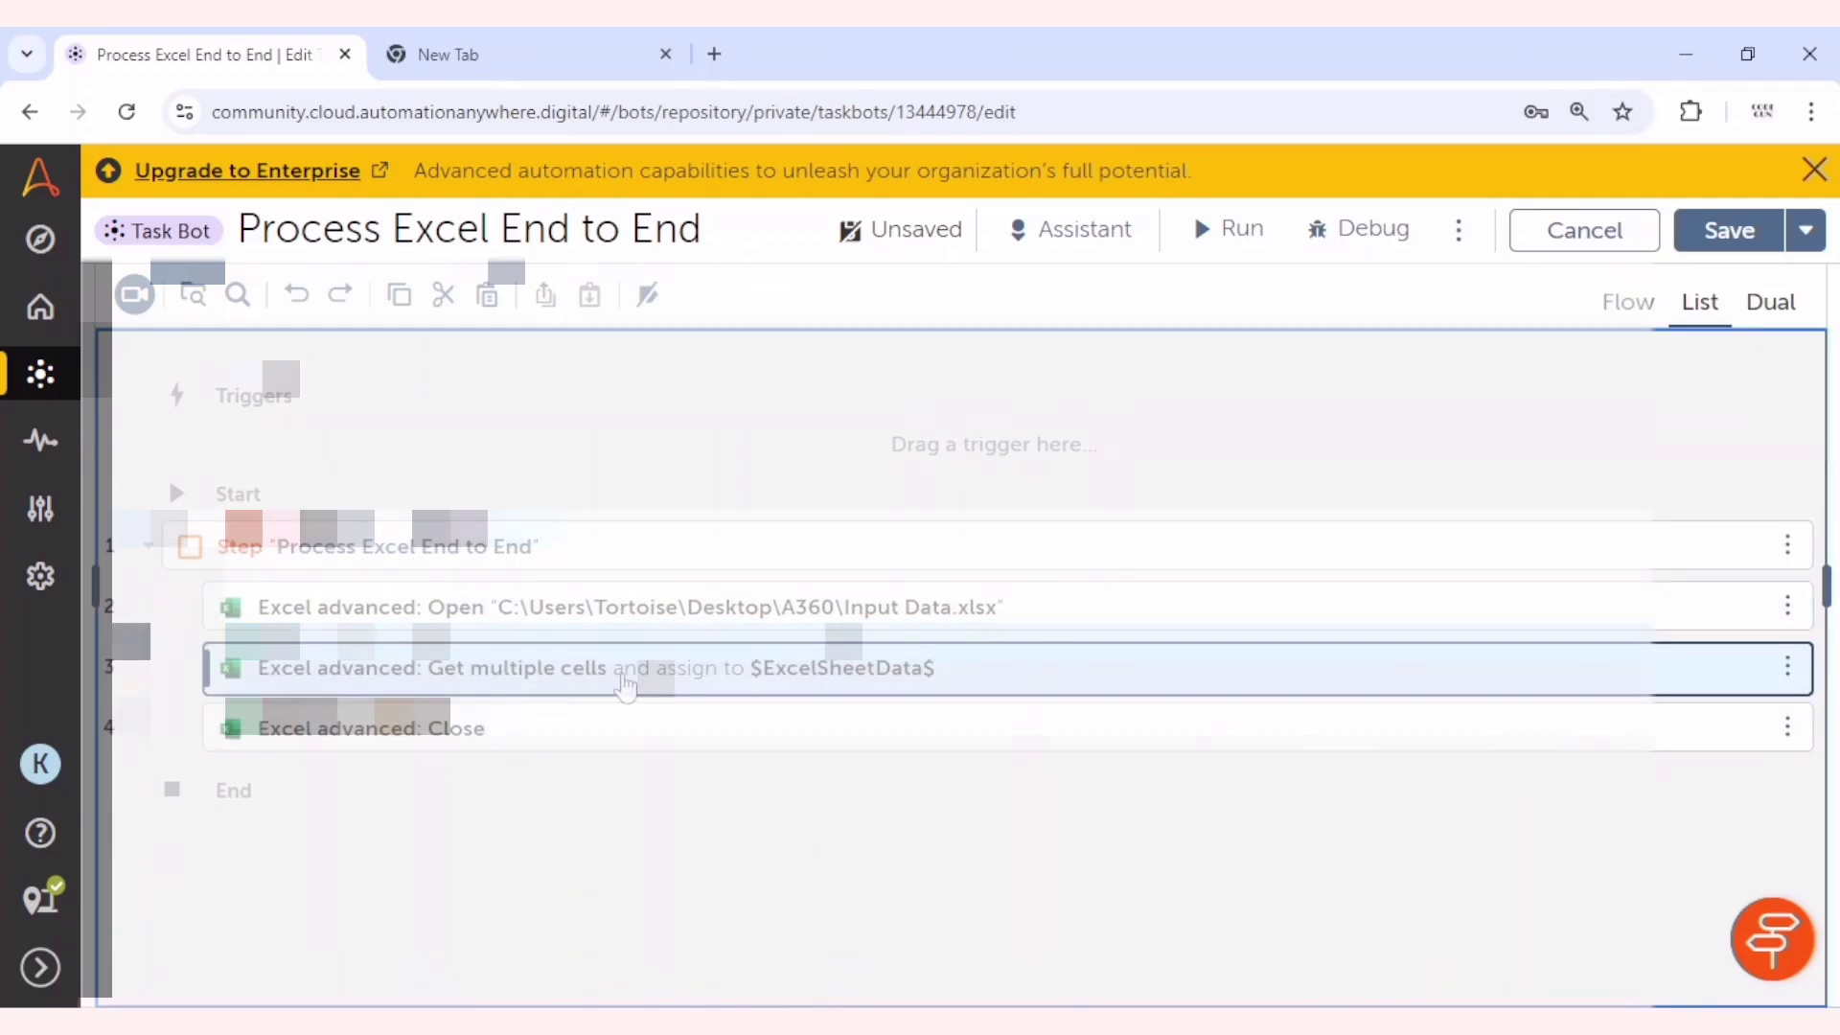
scroll(1291, 721, down, 1)
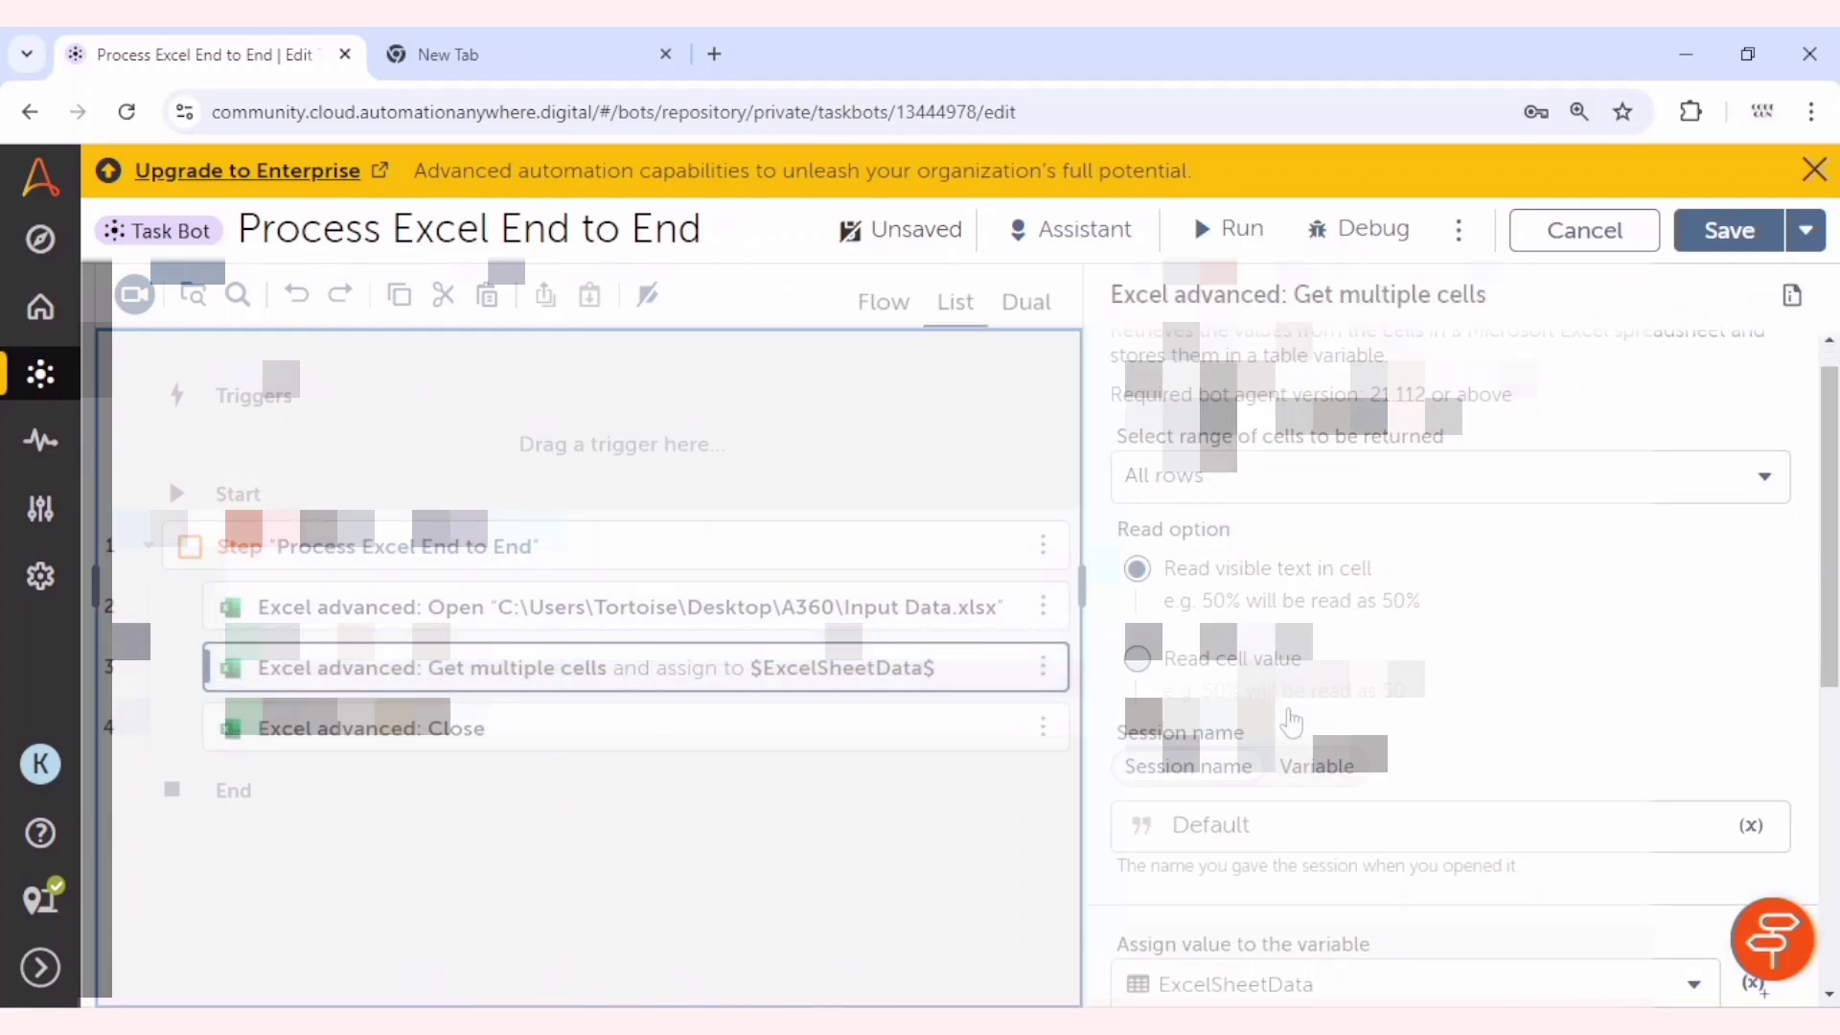
scroll(1291, 721, down, 3)
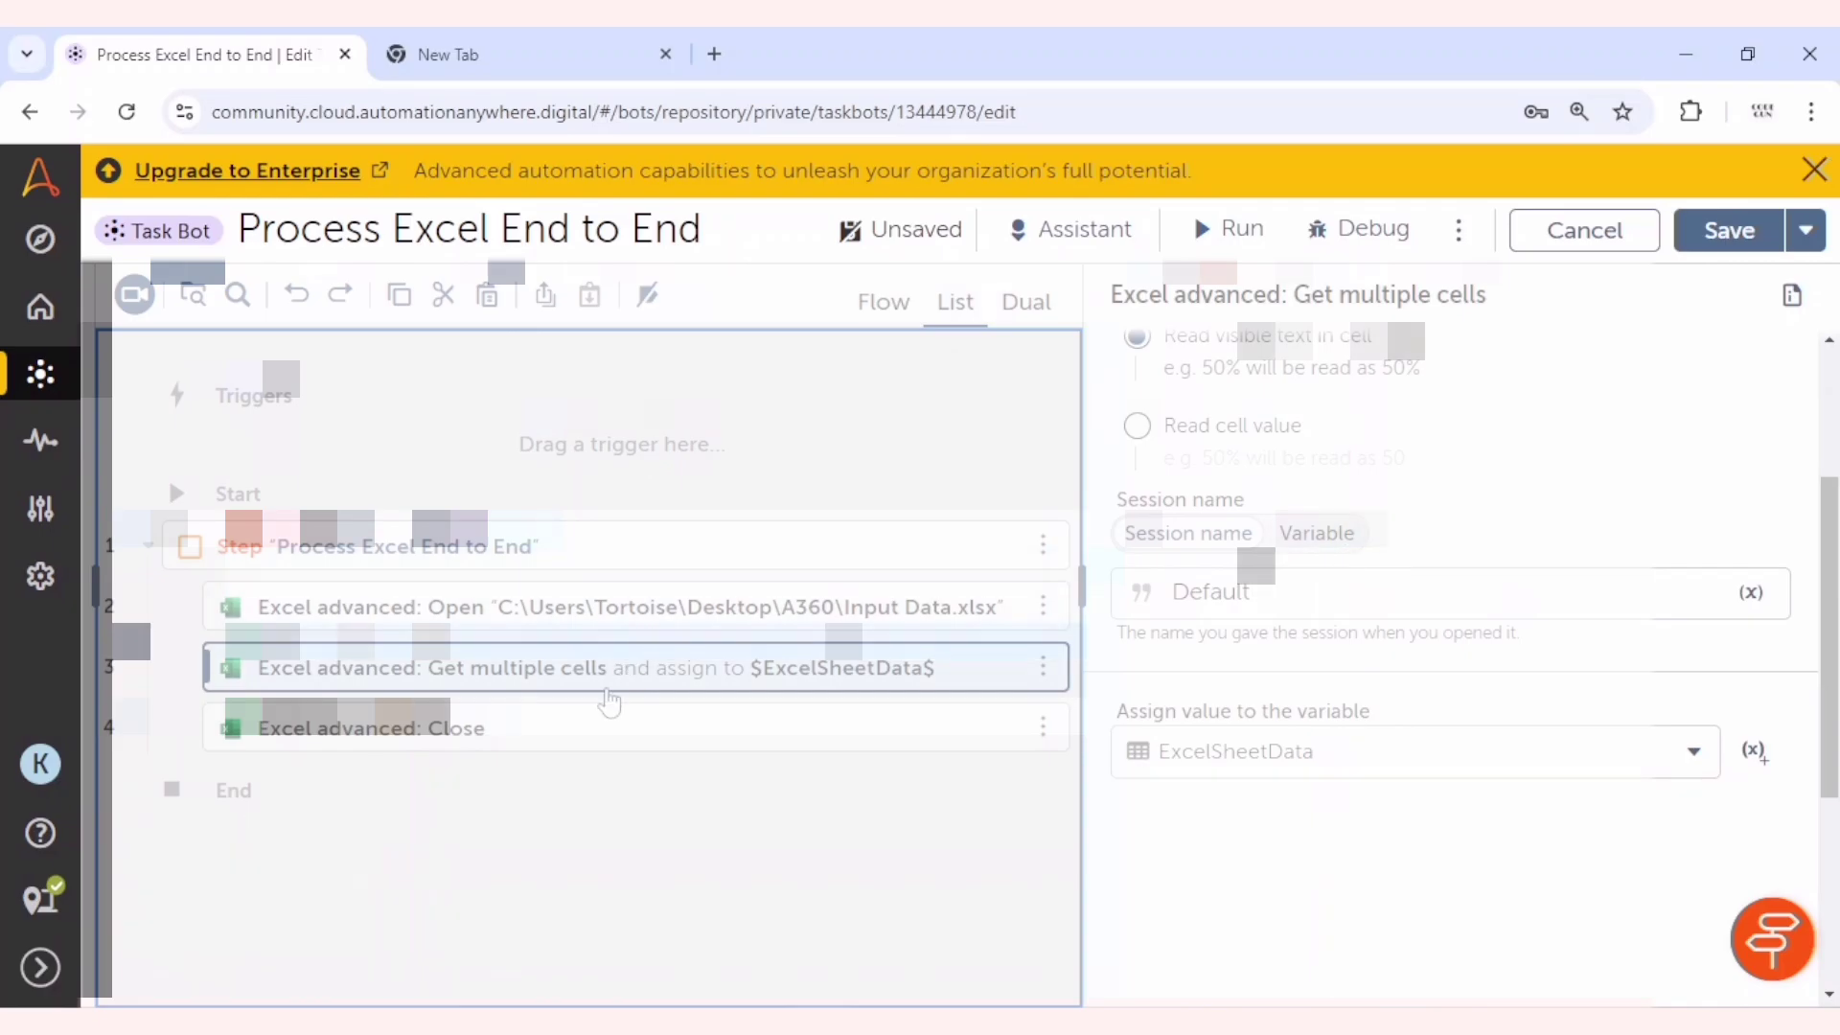
click(614, 728)
click(96, 586)
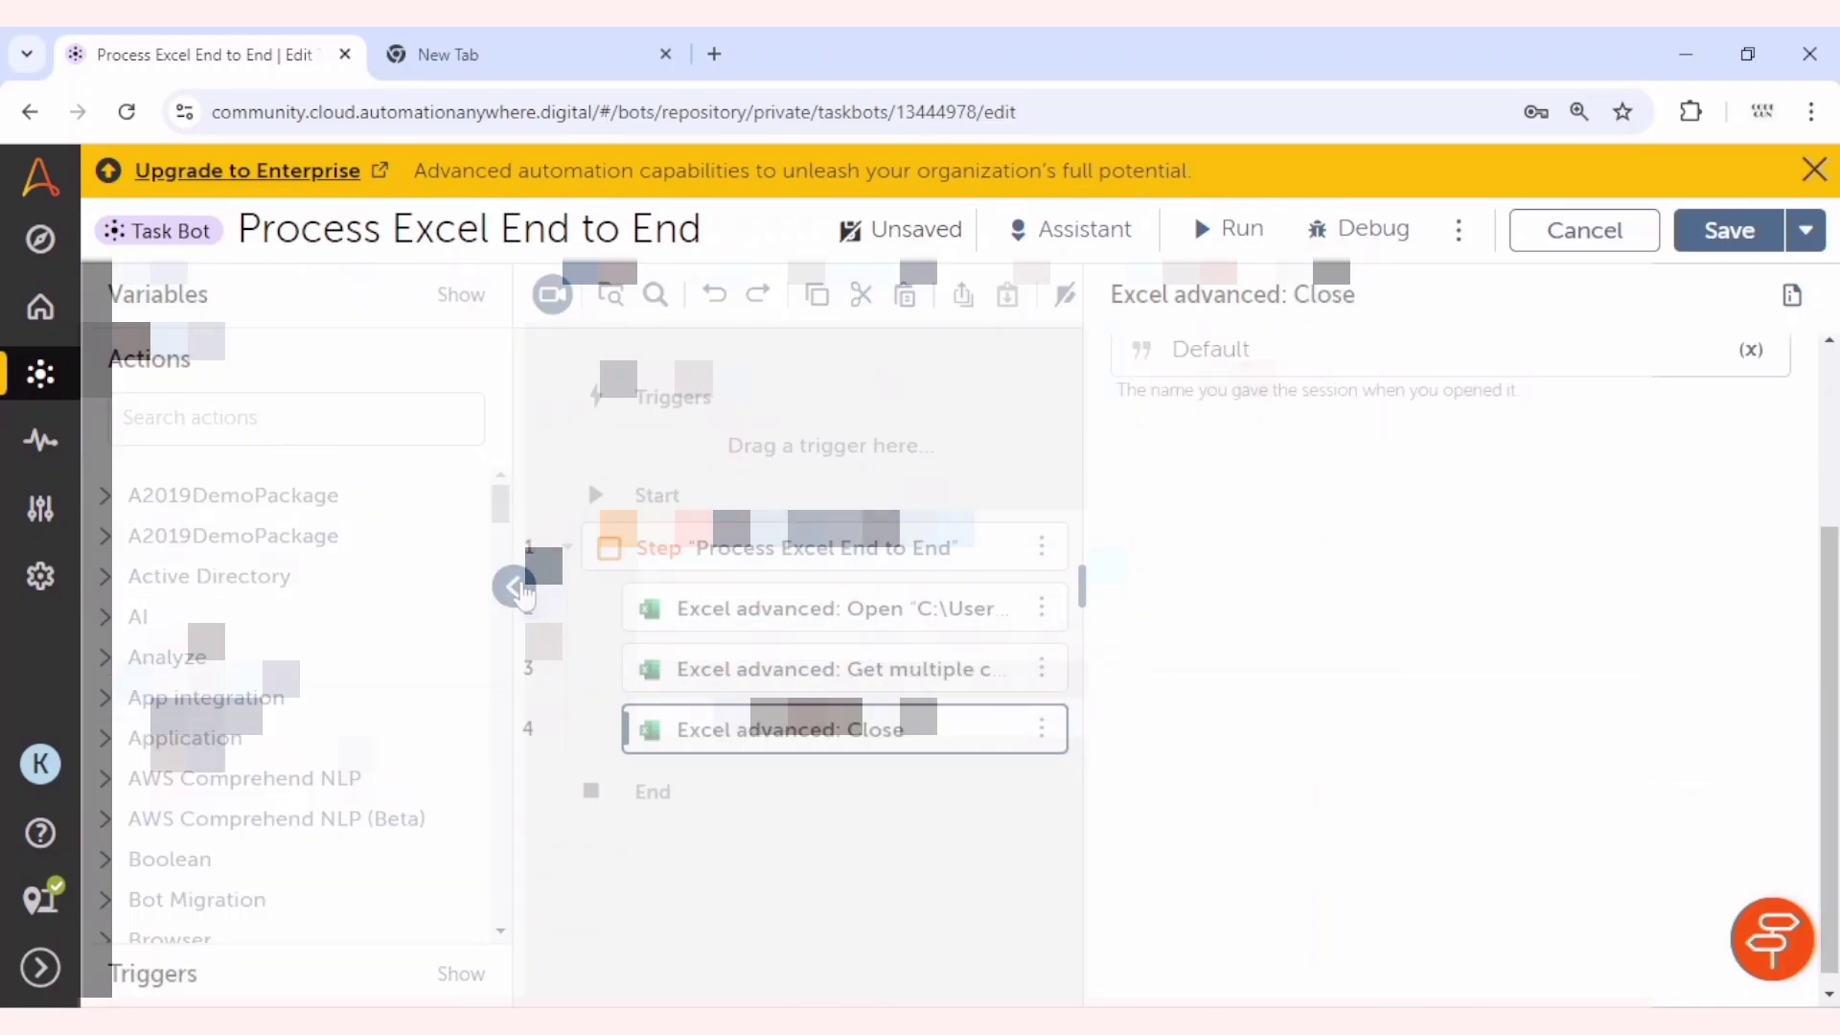
click(514, 585)
click(1081, 583)
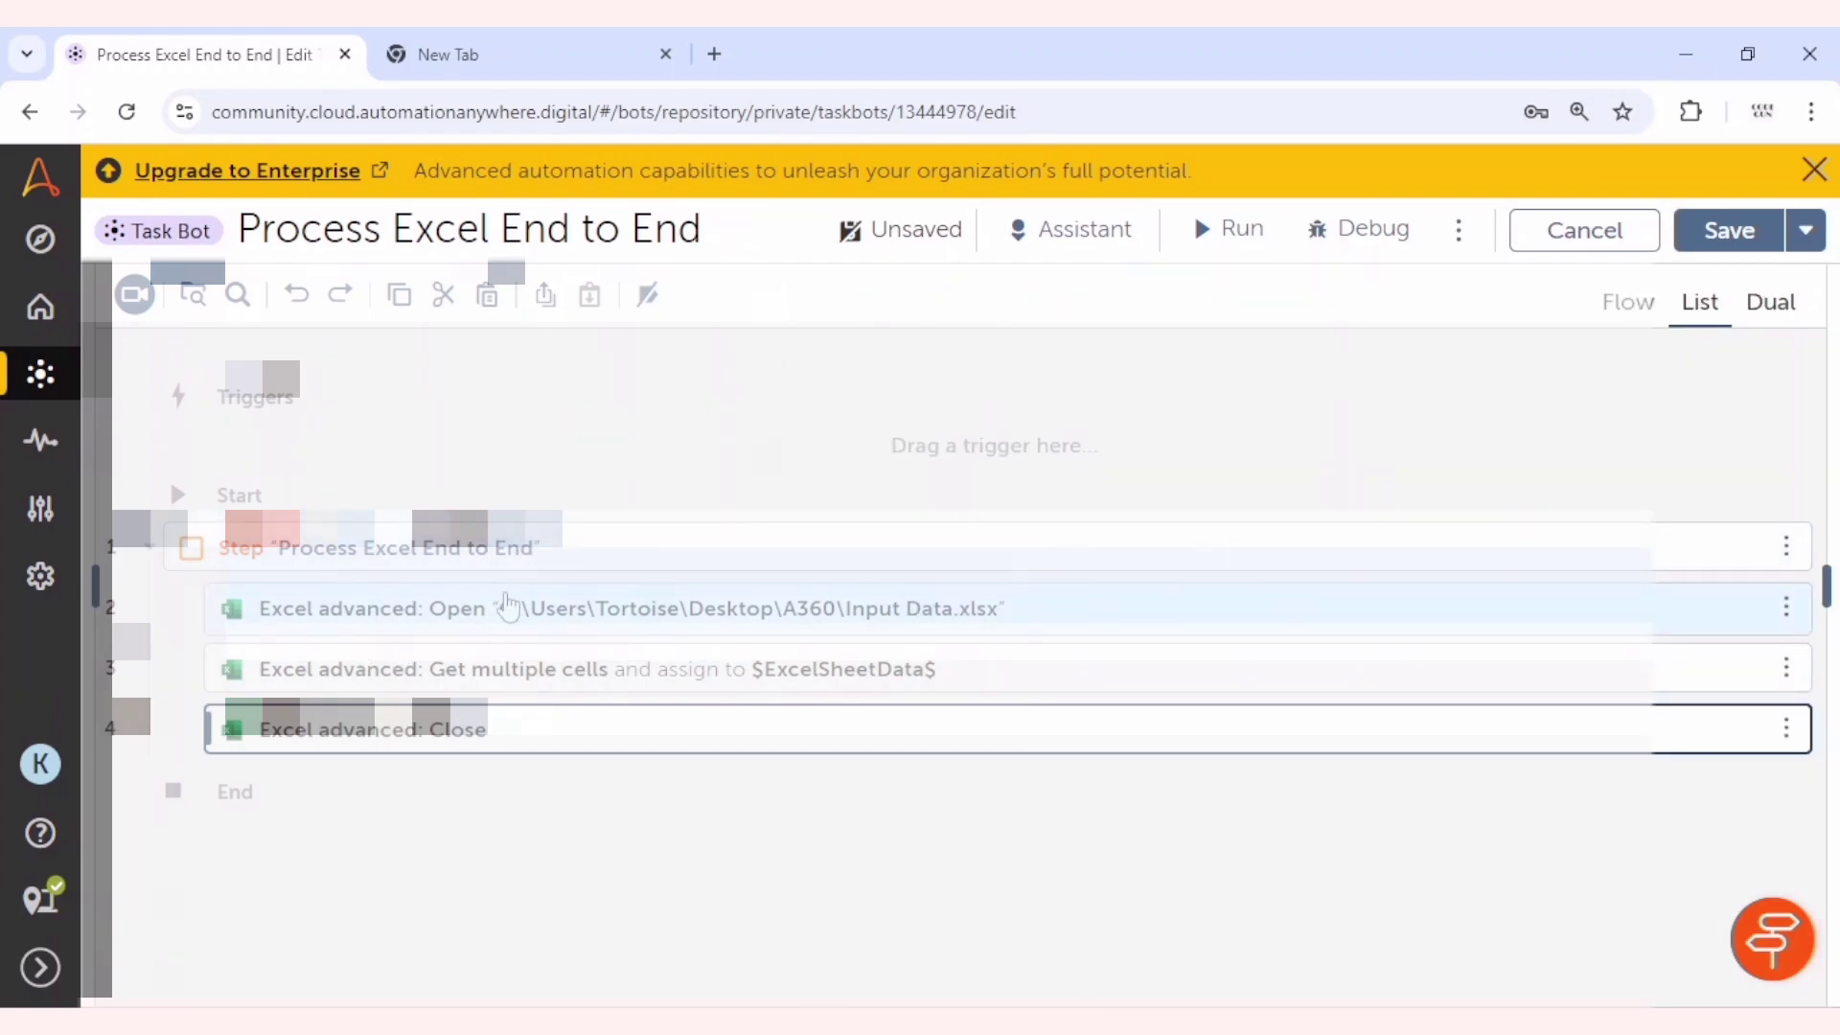
click(460, 618)
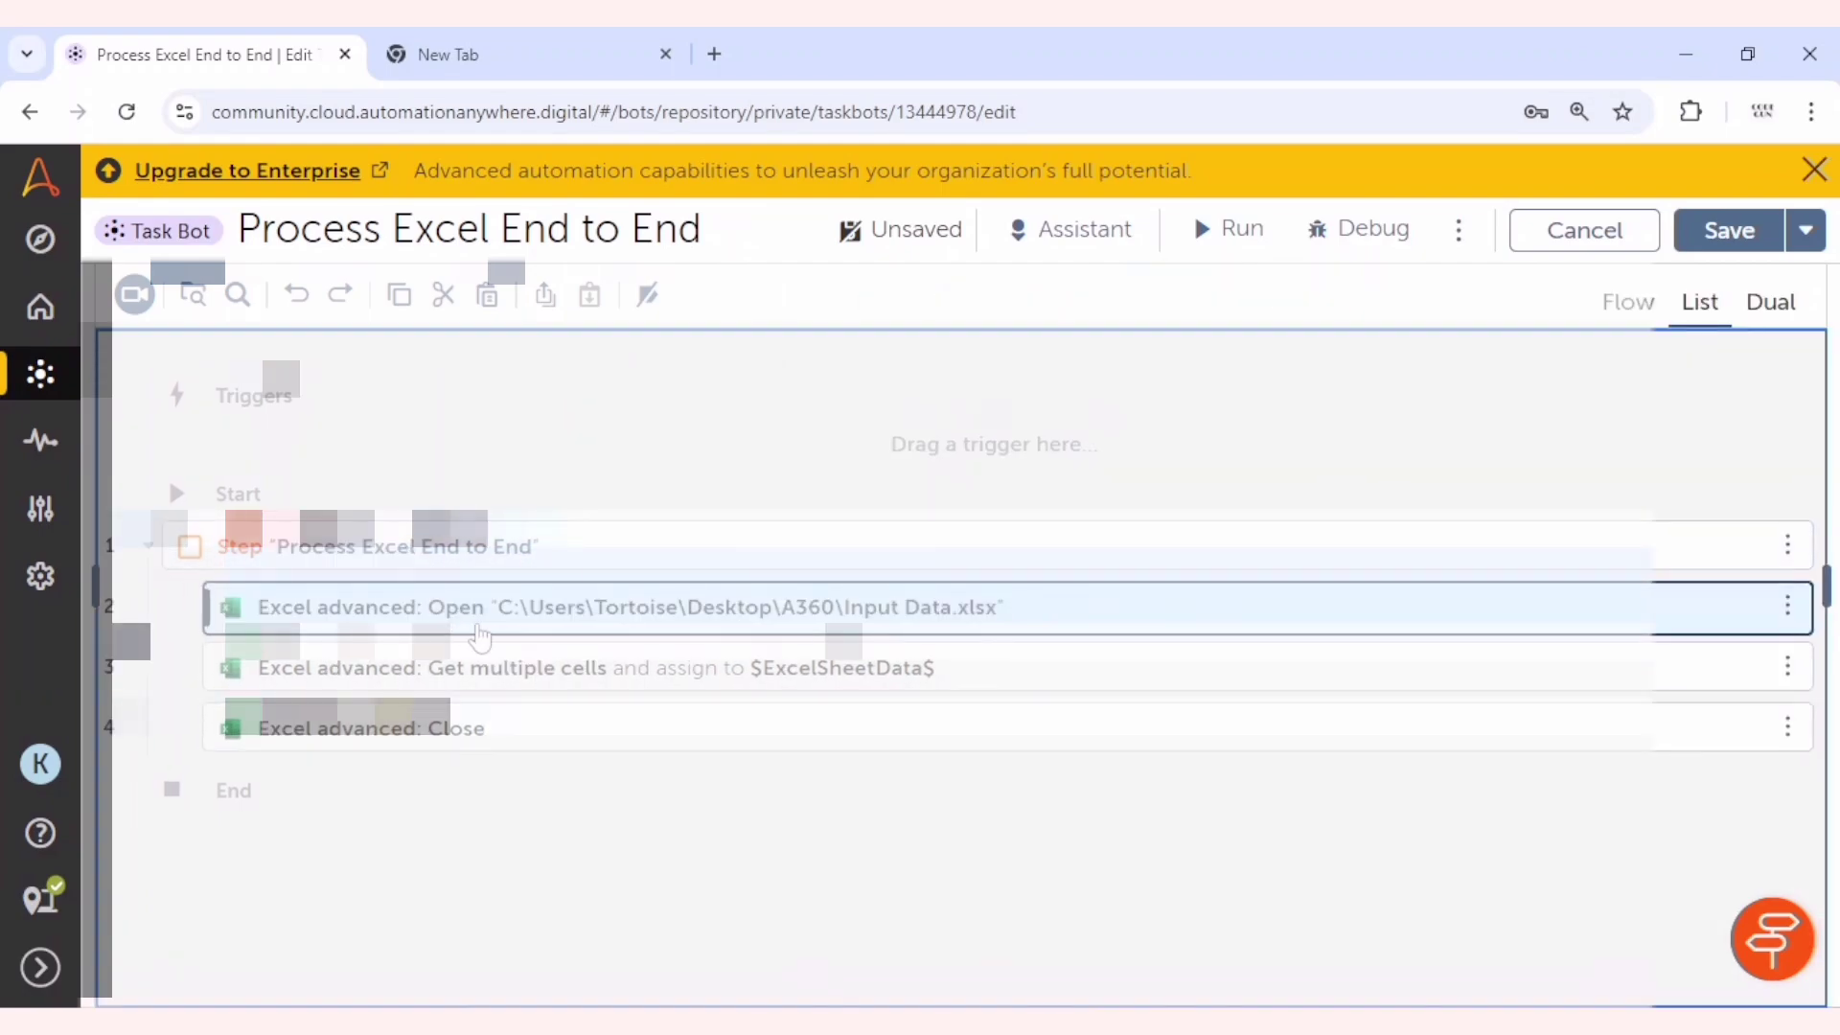
click(637, 676)
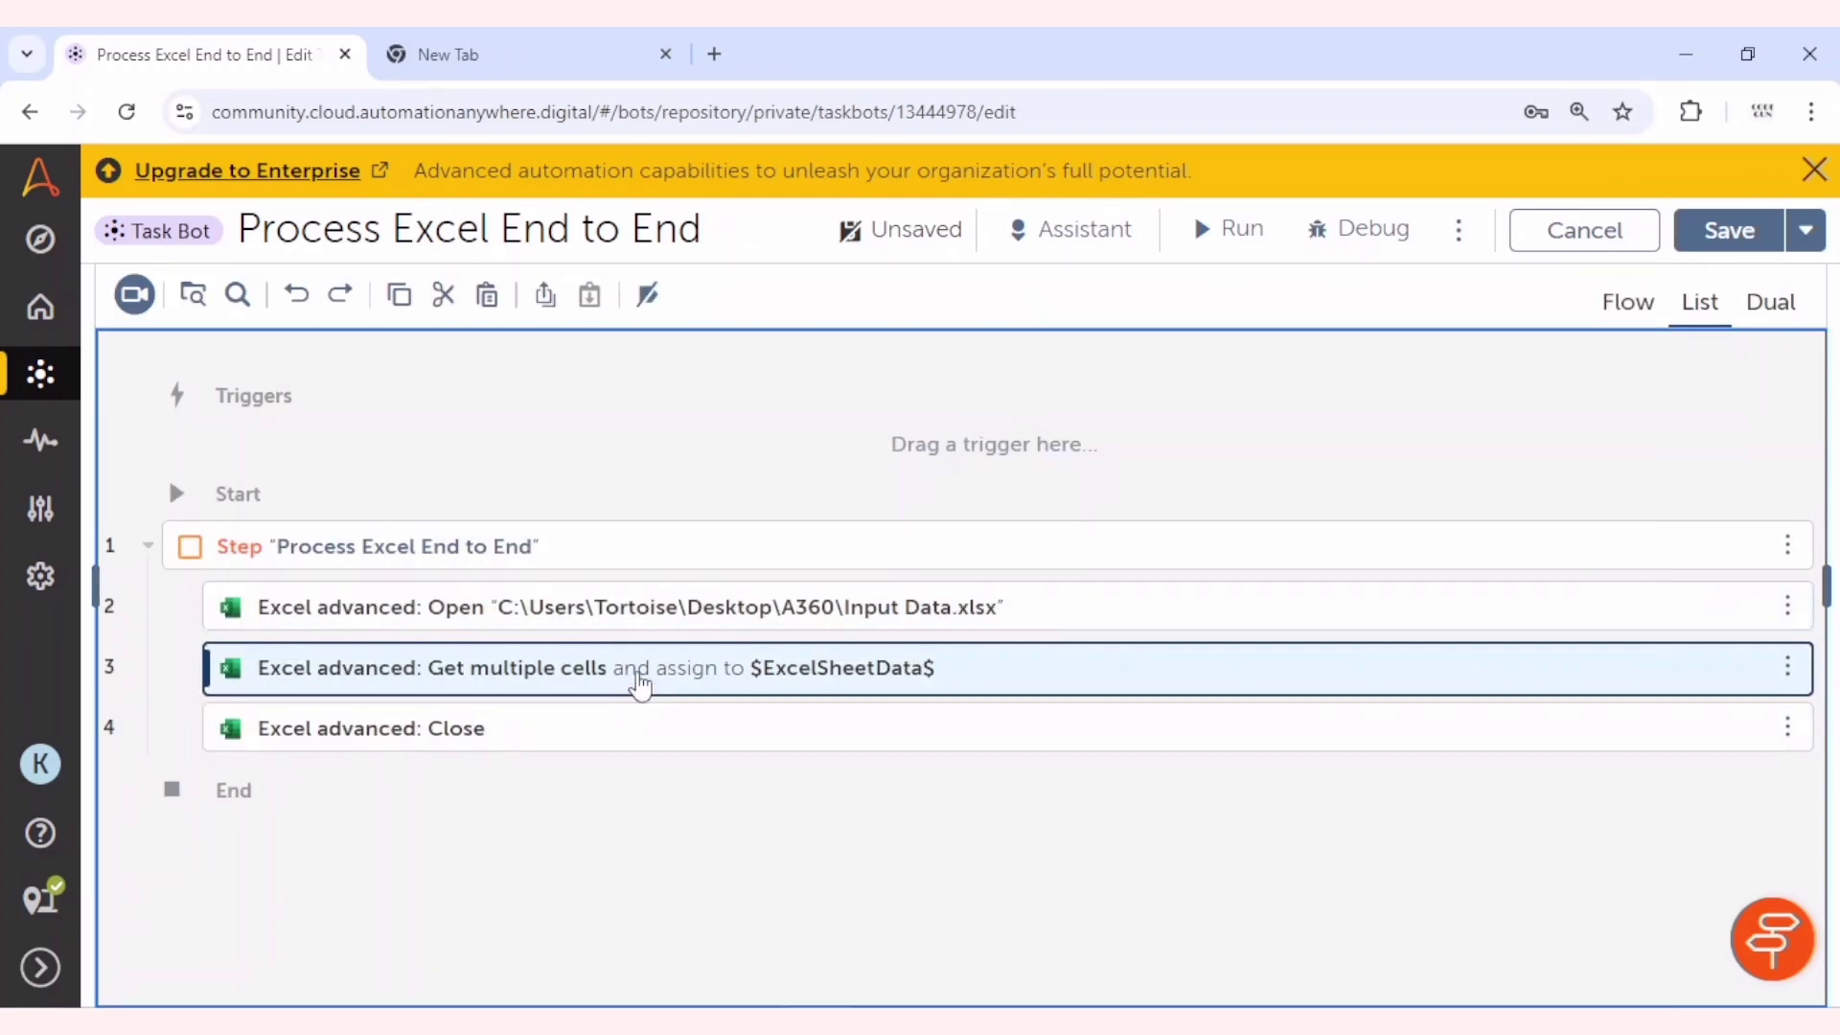
click(719, 667)
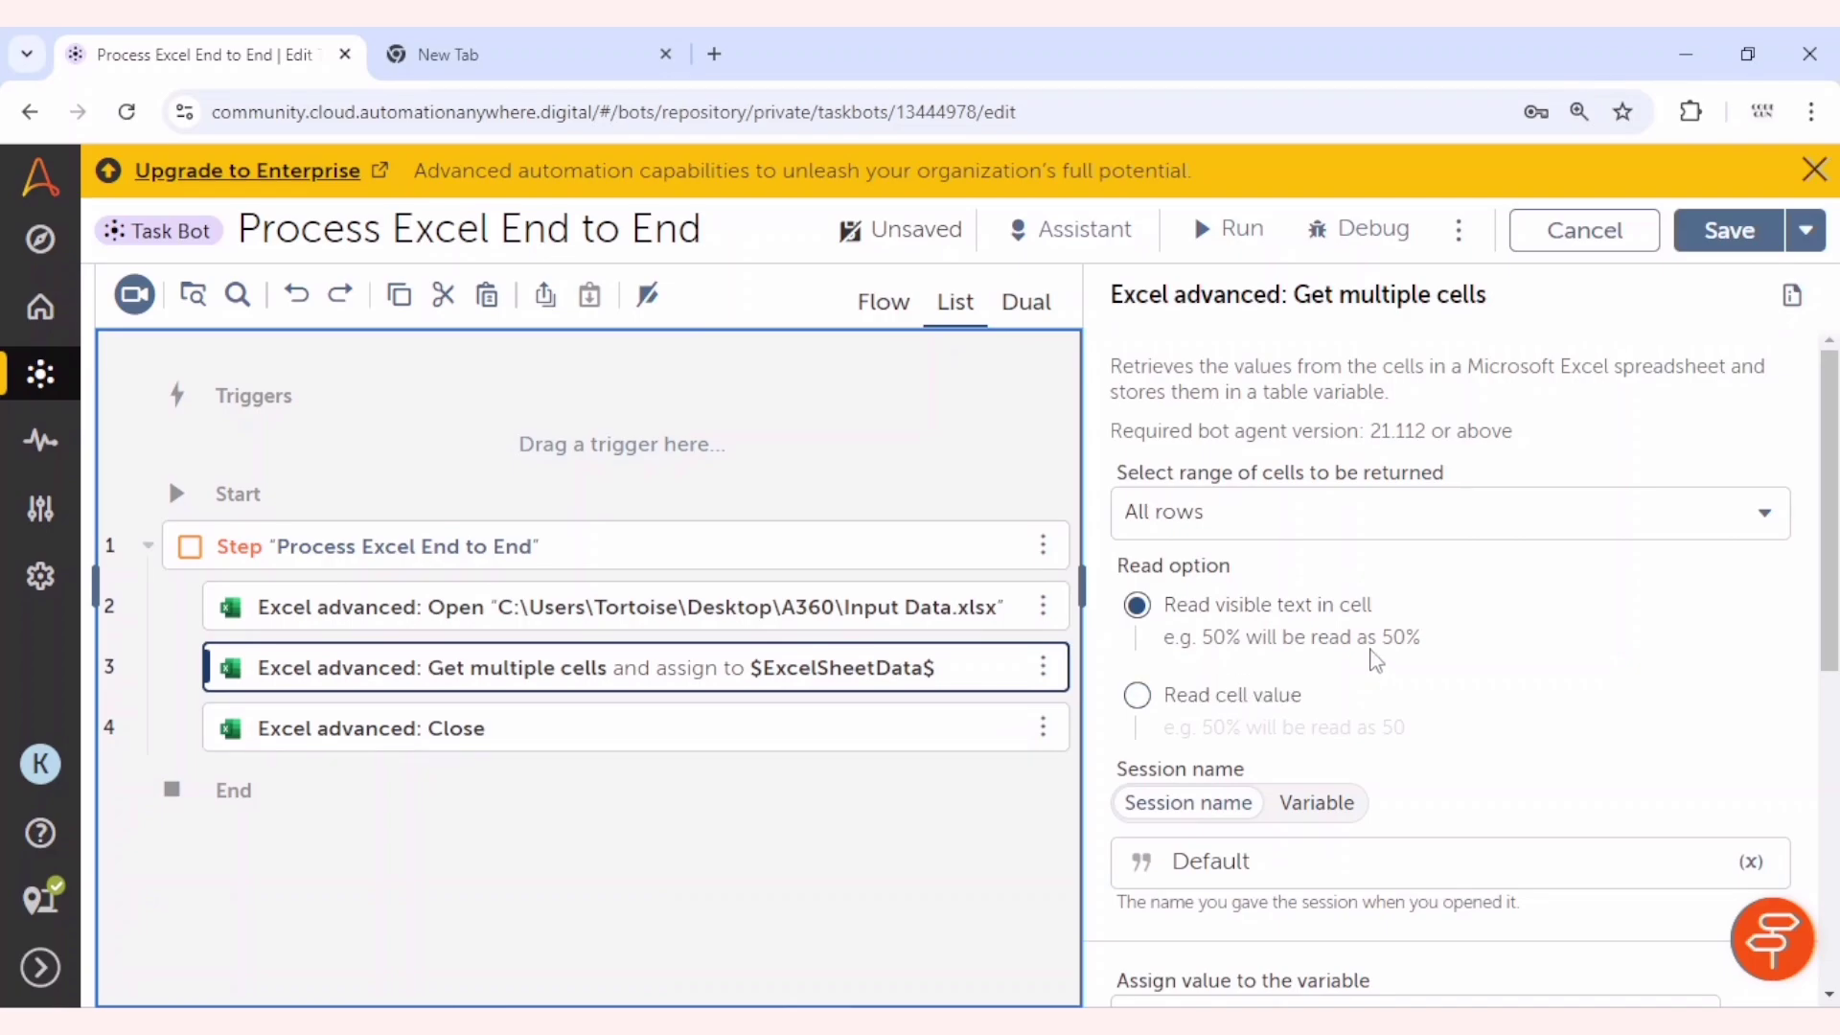
scroll(1376, 661, down, 5)
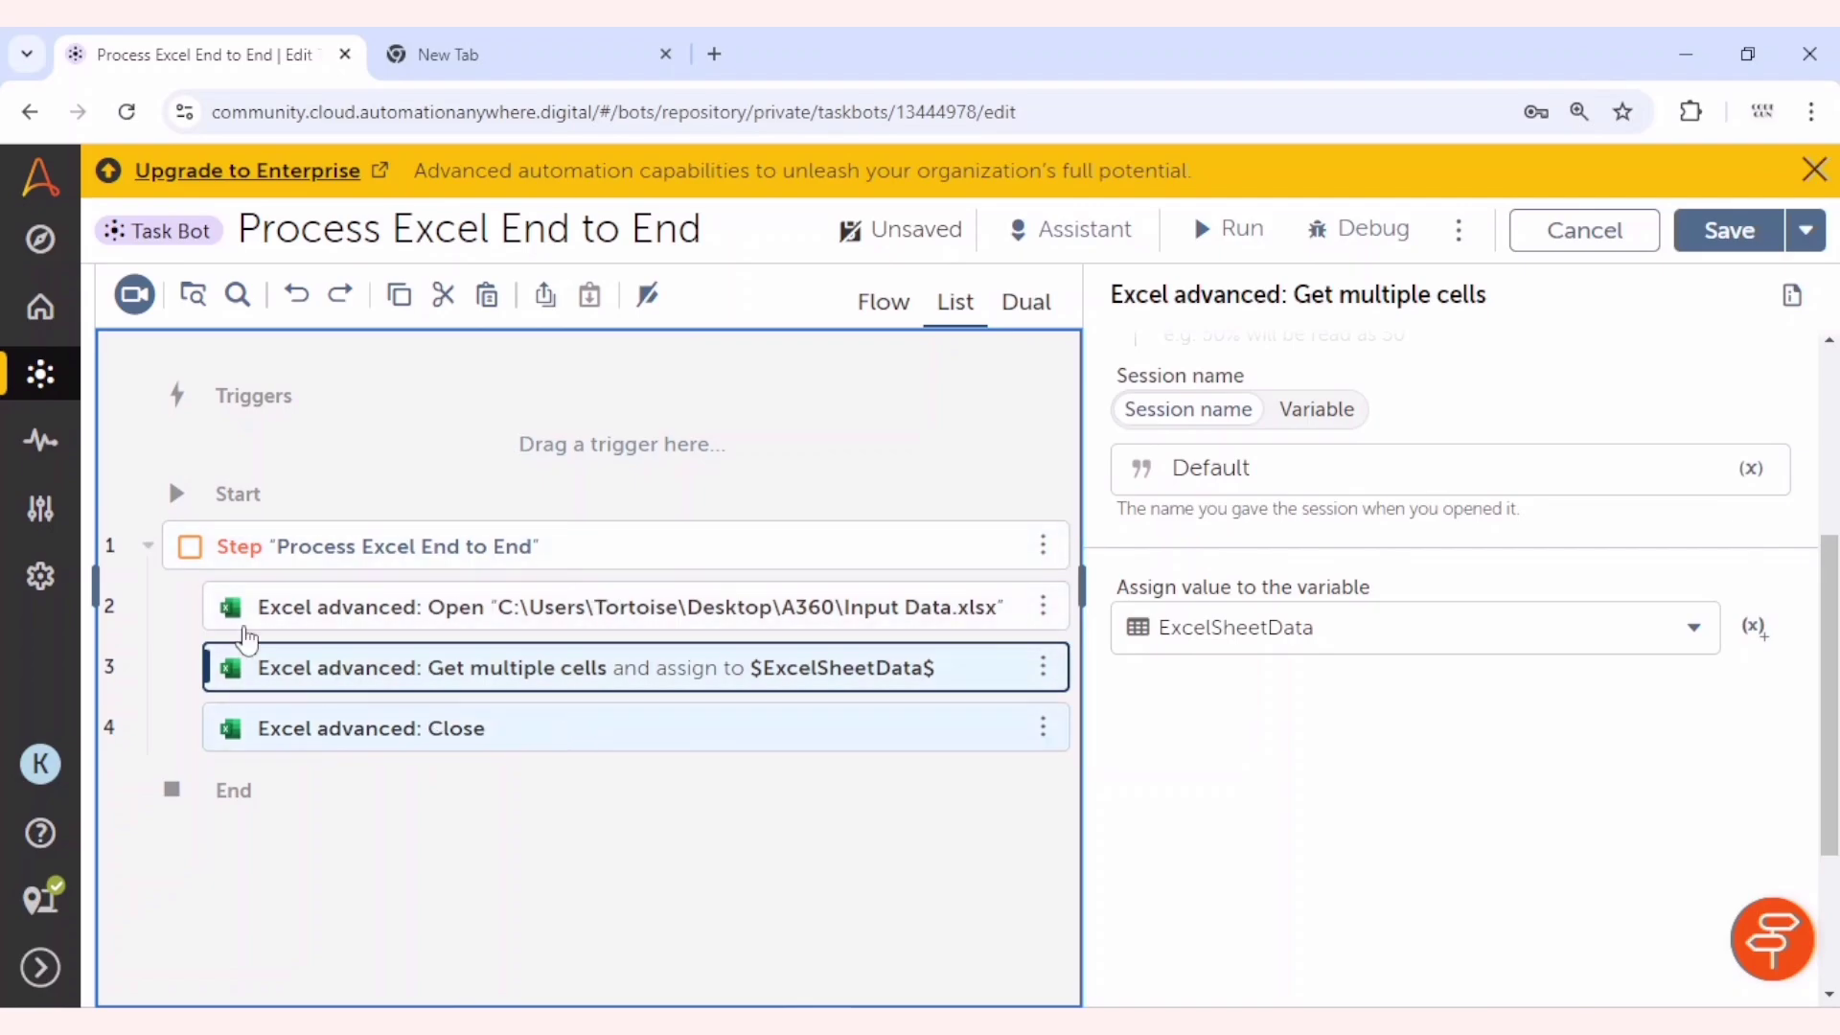
Find the Data Table actions by searching for "data" and add Insert column after the Excel advanced Close action
click(100, 587)
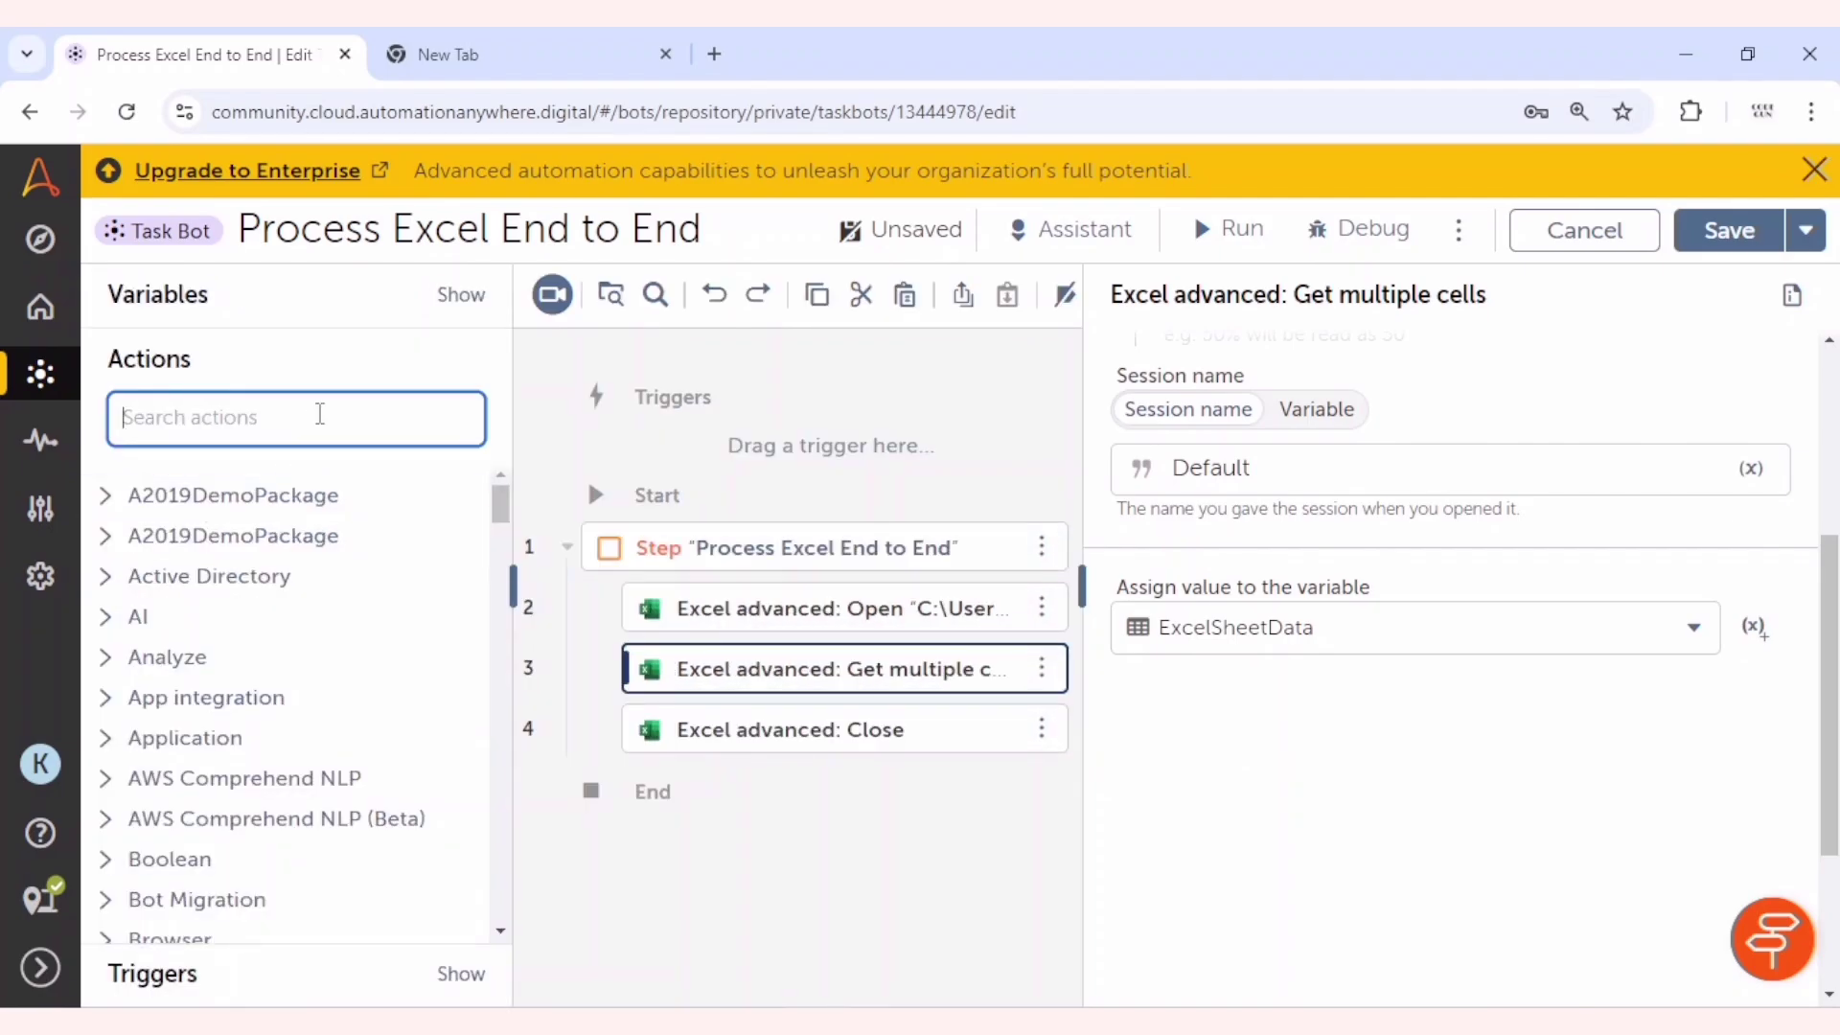
text(data)
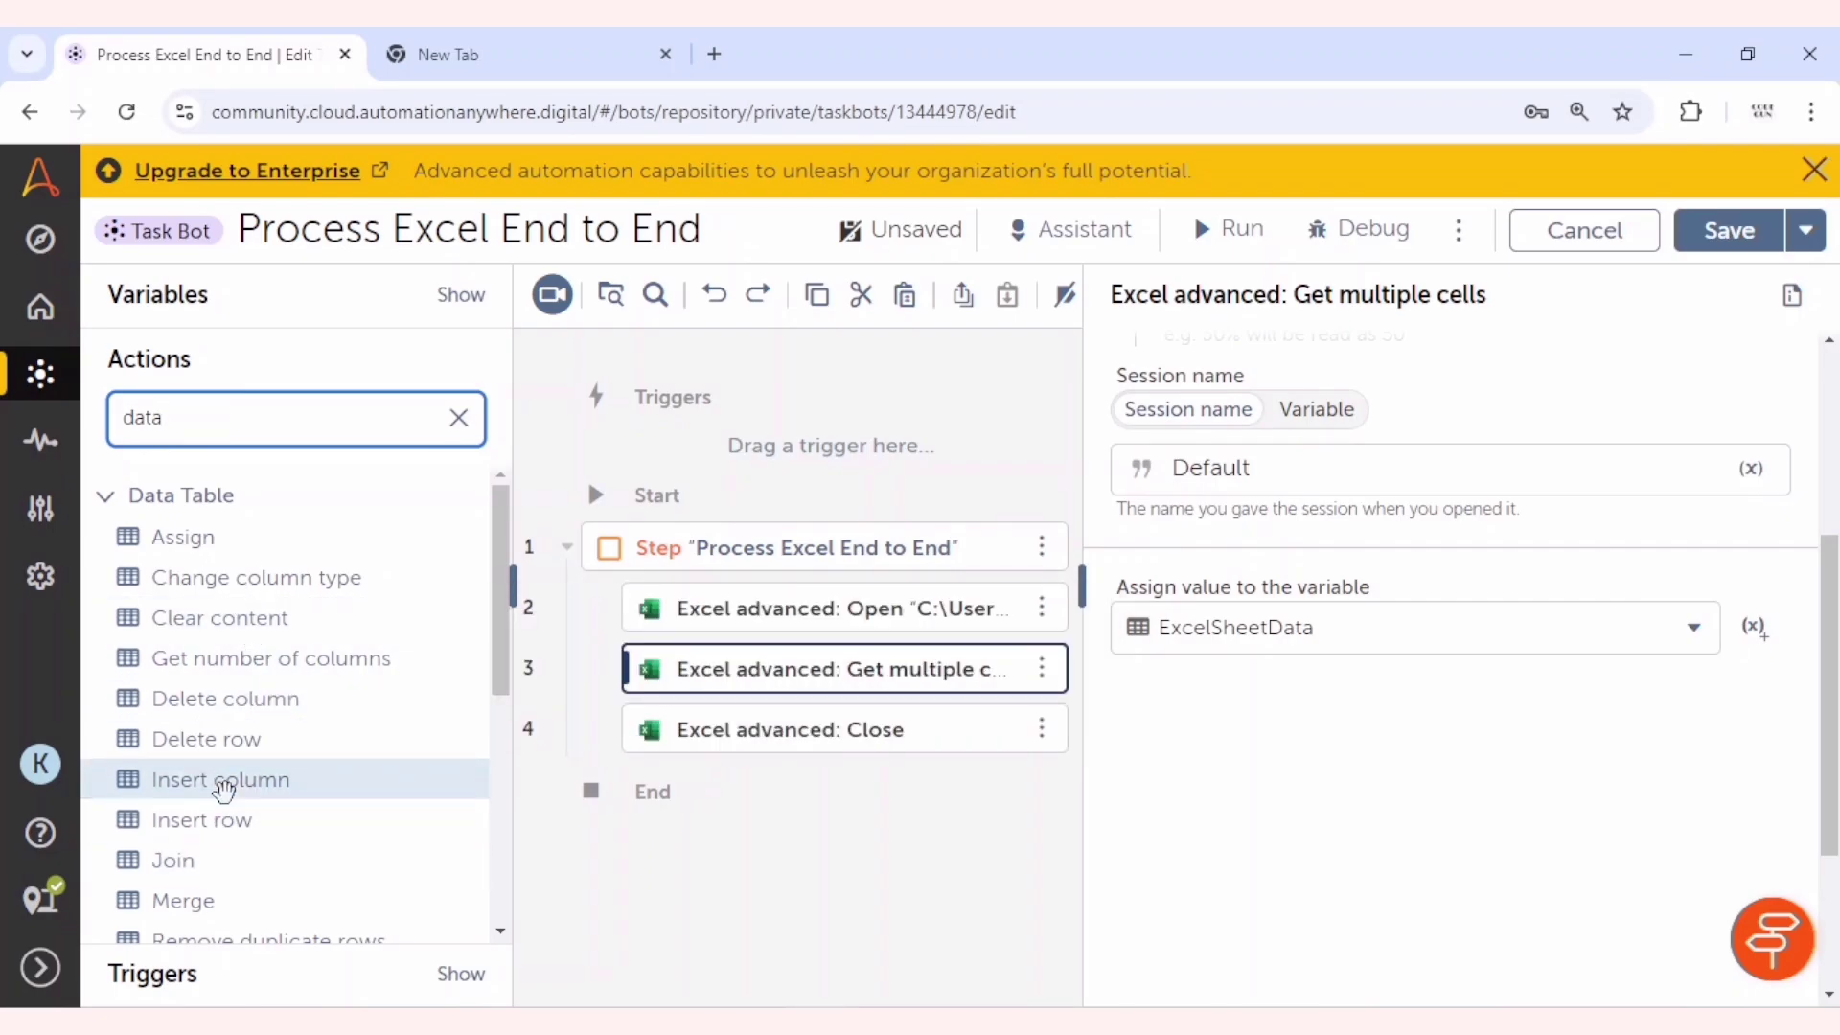
drag(227, 780, 970, 700)
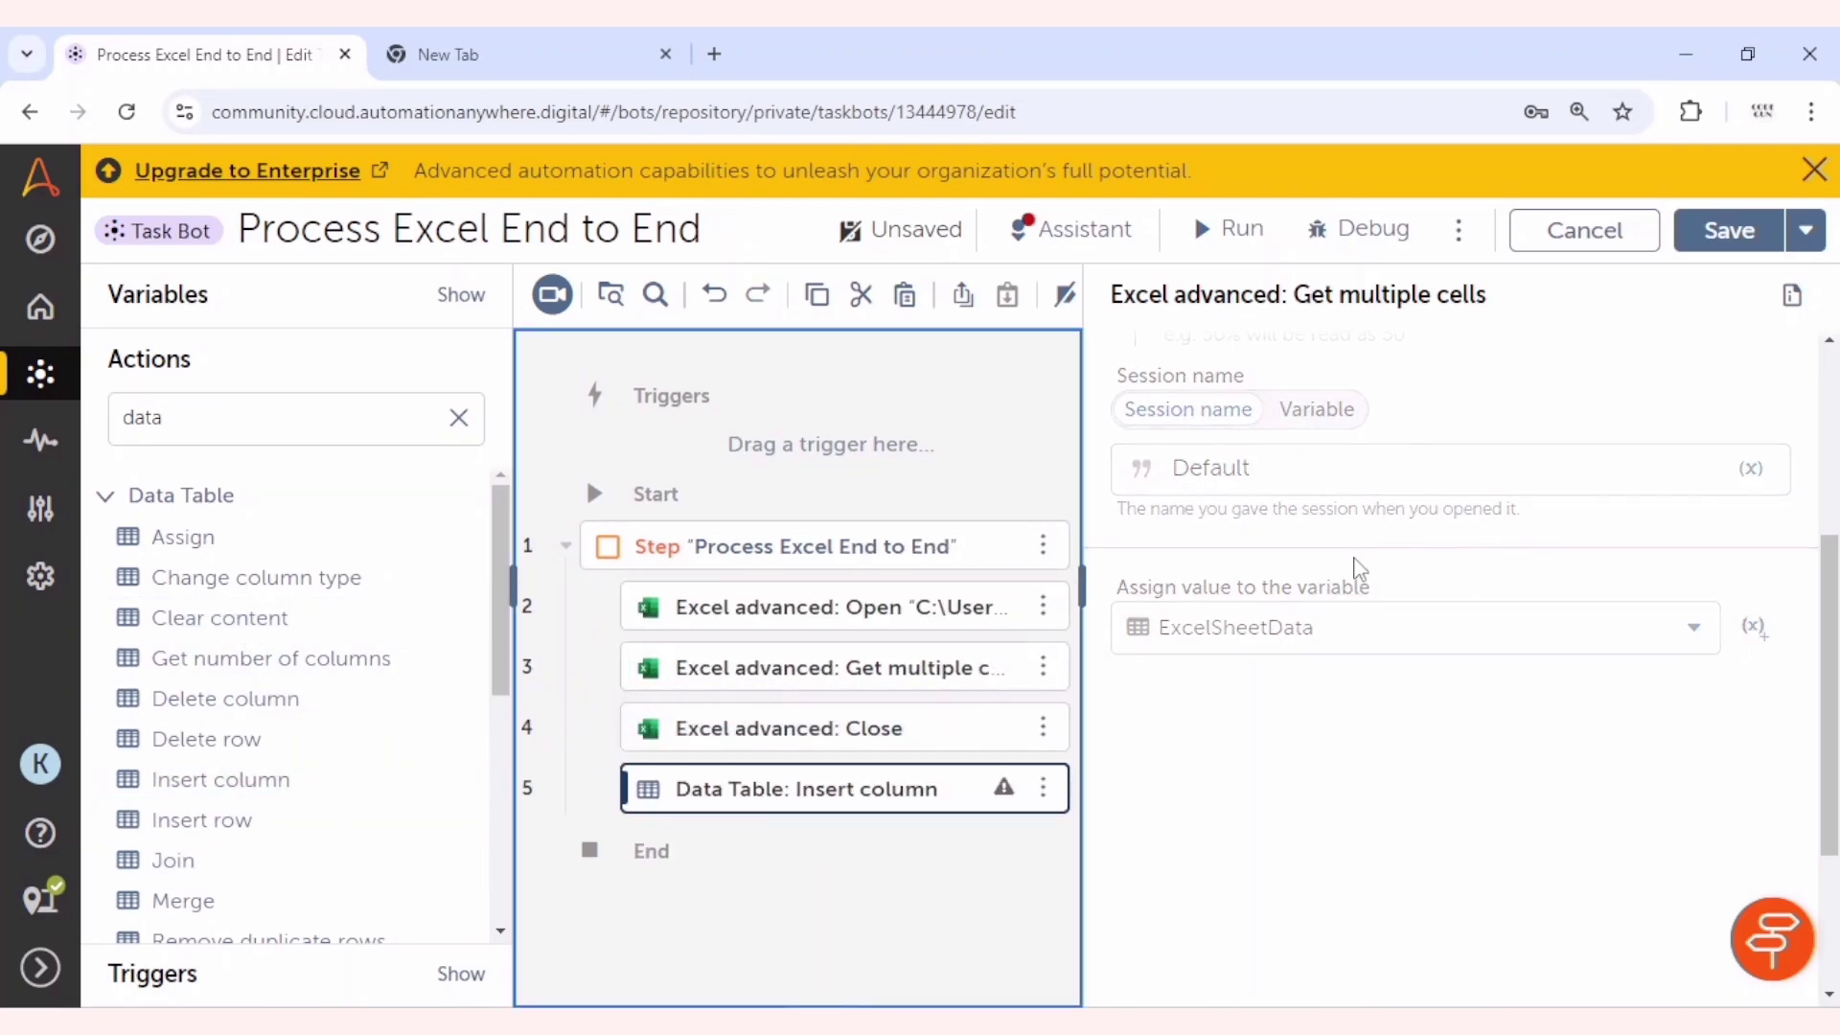
Set the Insert column action's destination table to ExcelSheetData, the variable used by Get multiple cells, and insert at the last index
click(836, 671)
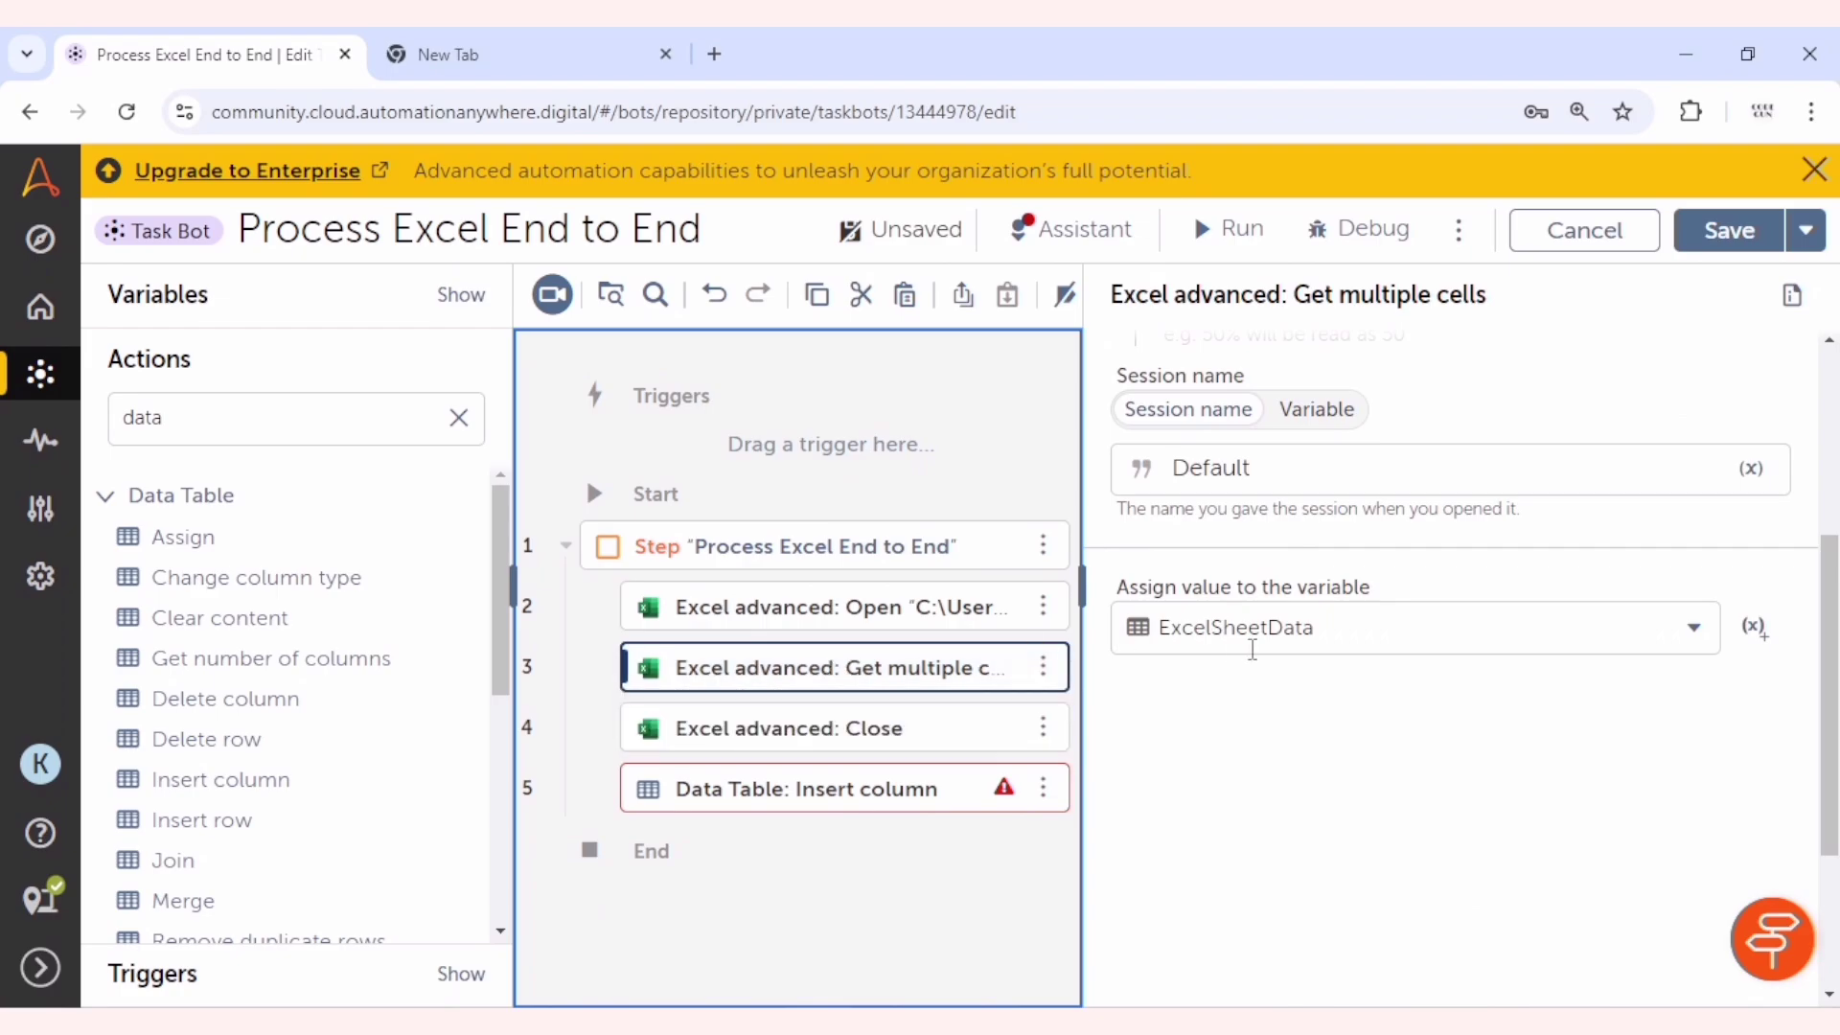
click(848, 786)
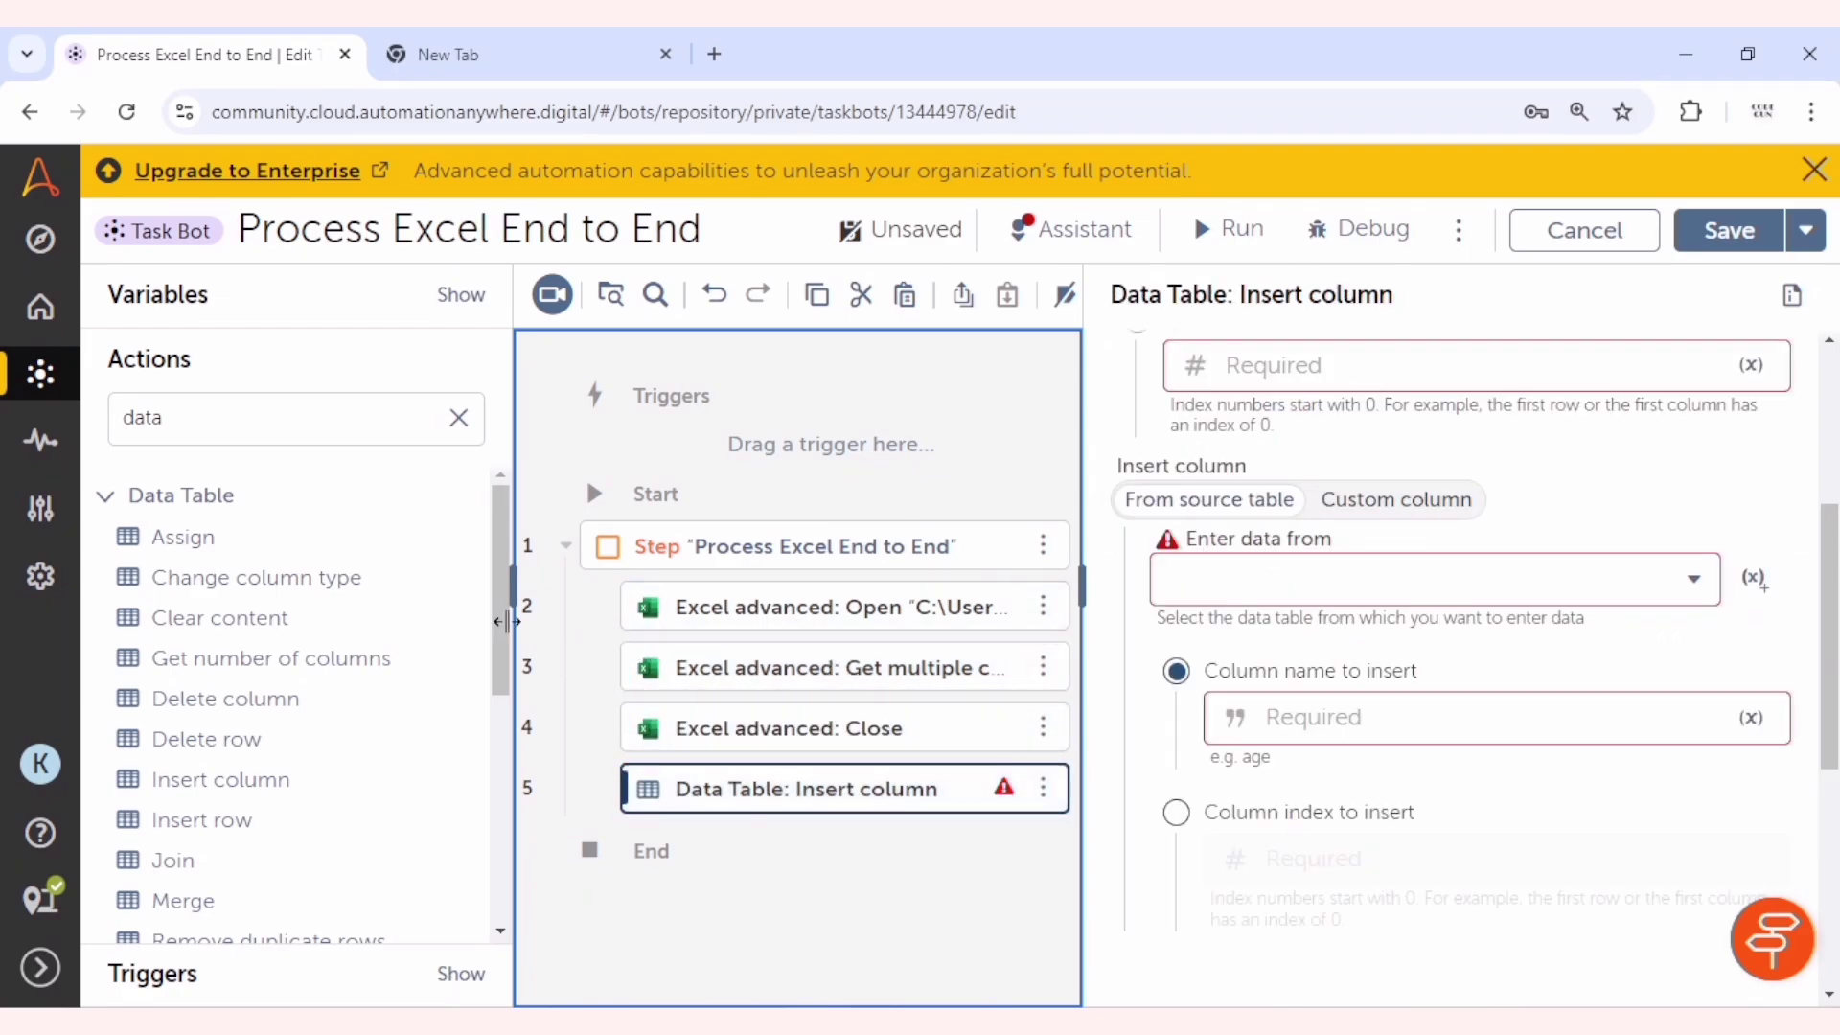
click(514, 584)
scroll(1266, 503, up, 4)
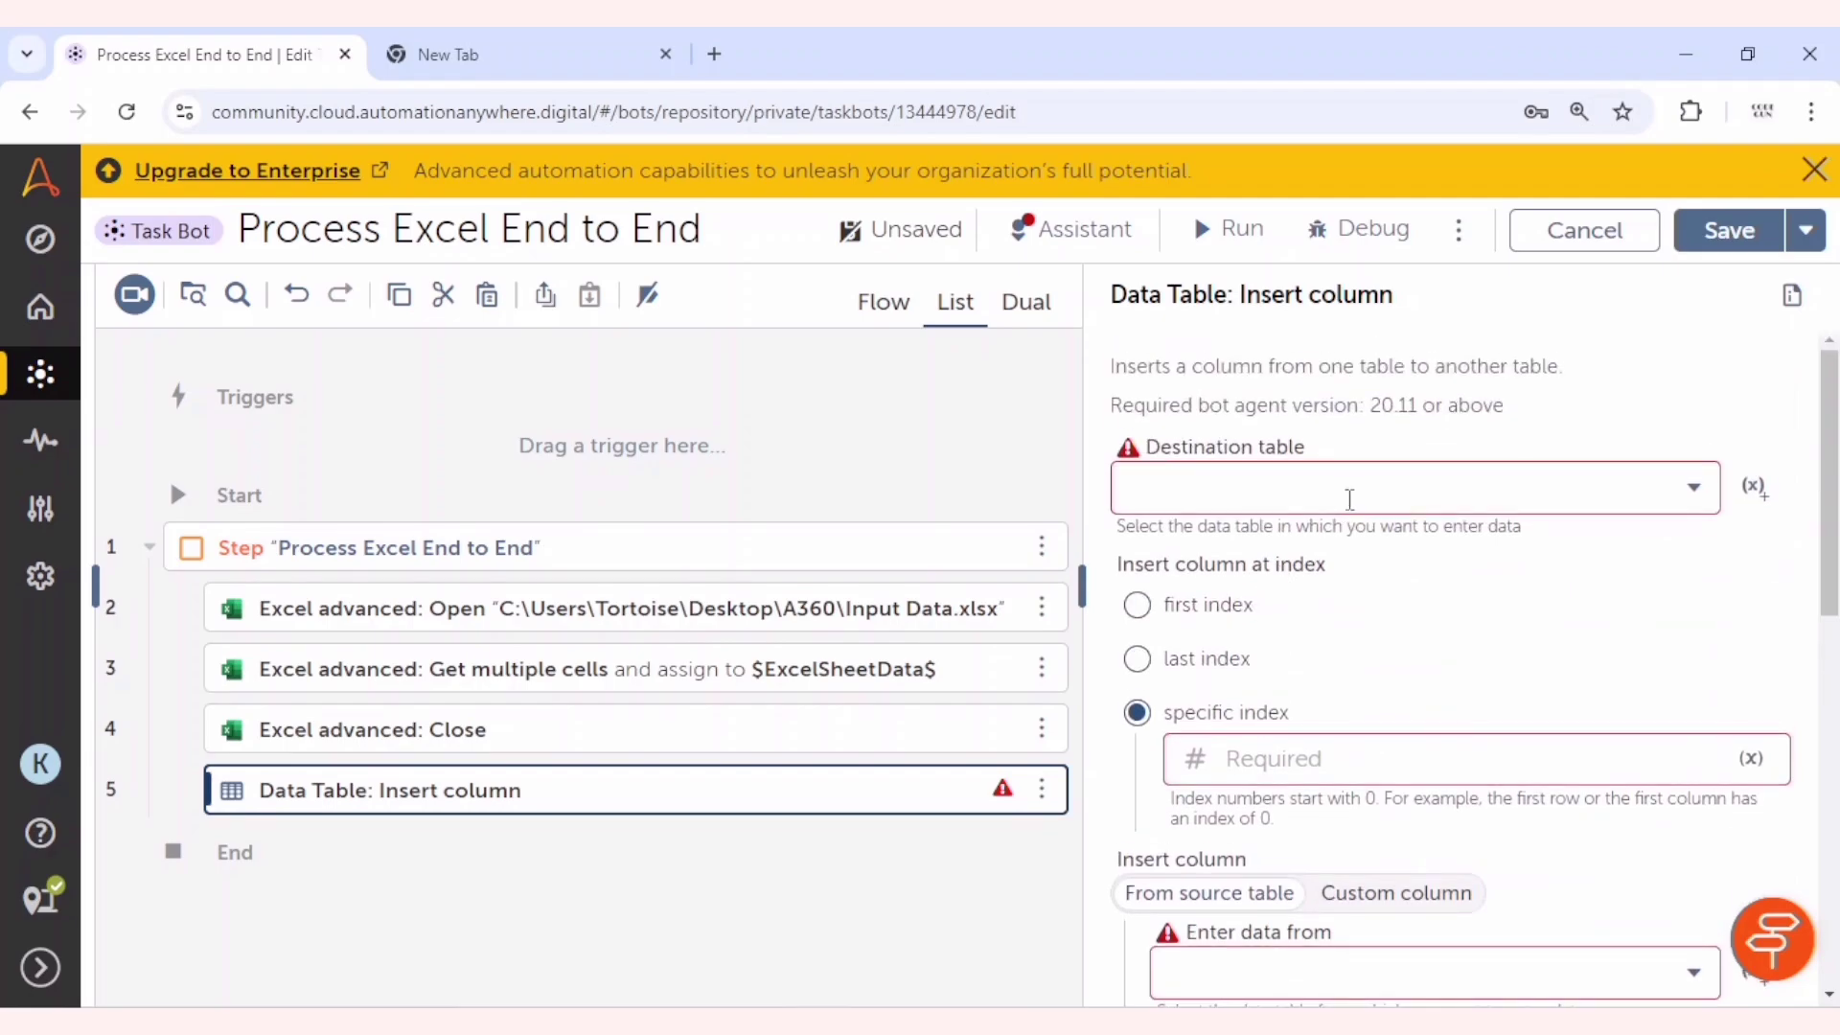
click(1347, 496)
click(1249, 661)
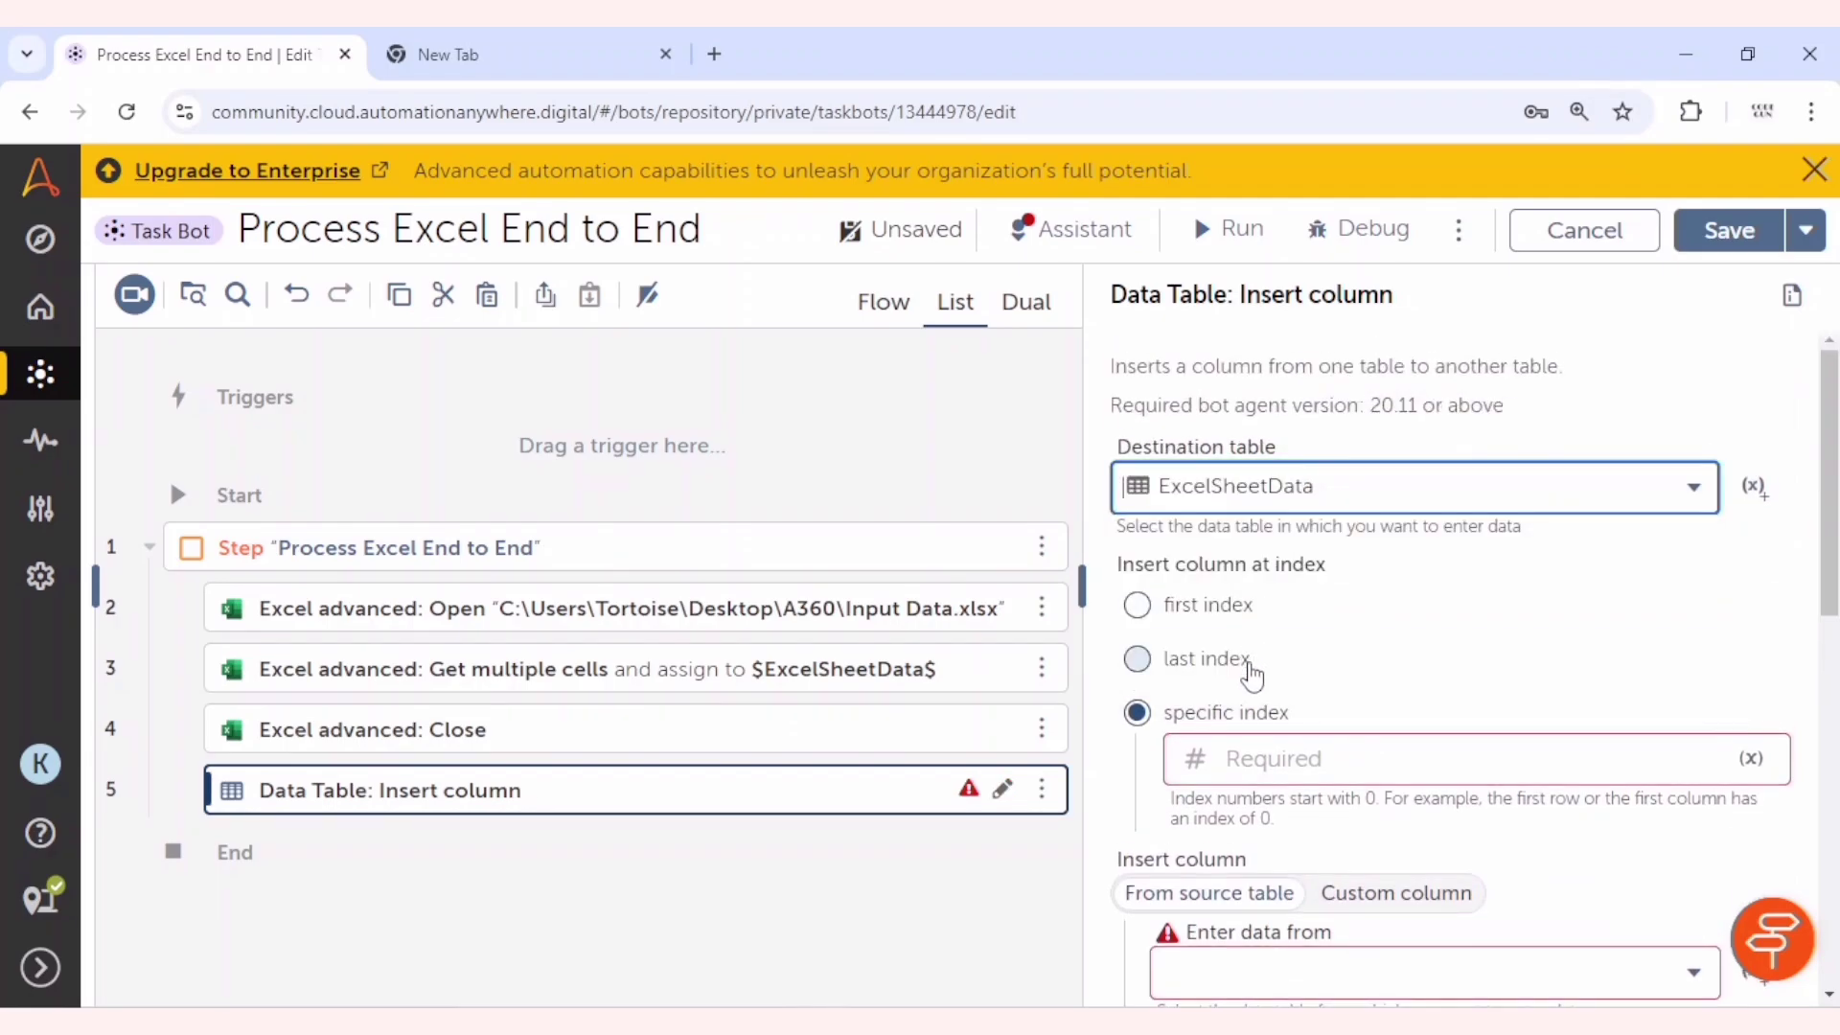
click(1138, 658)
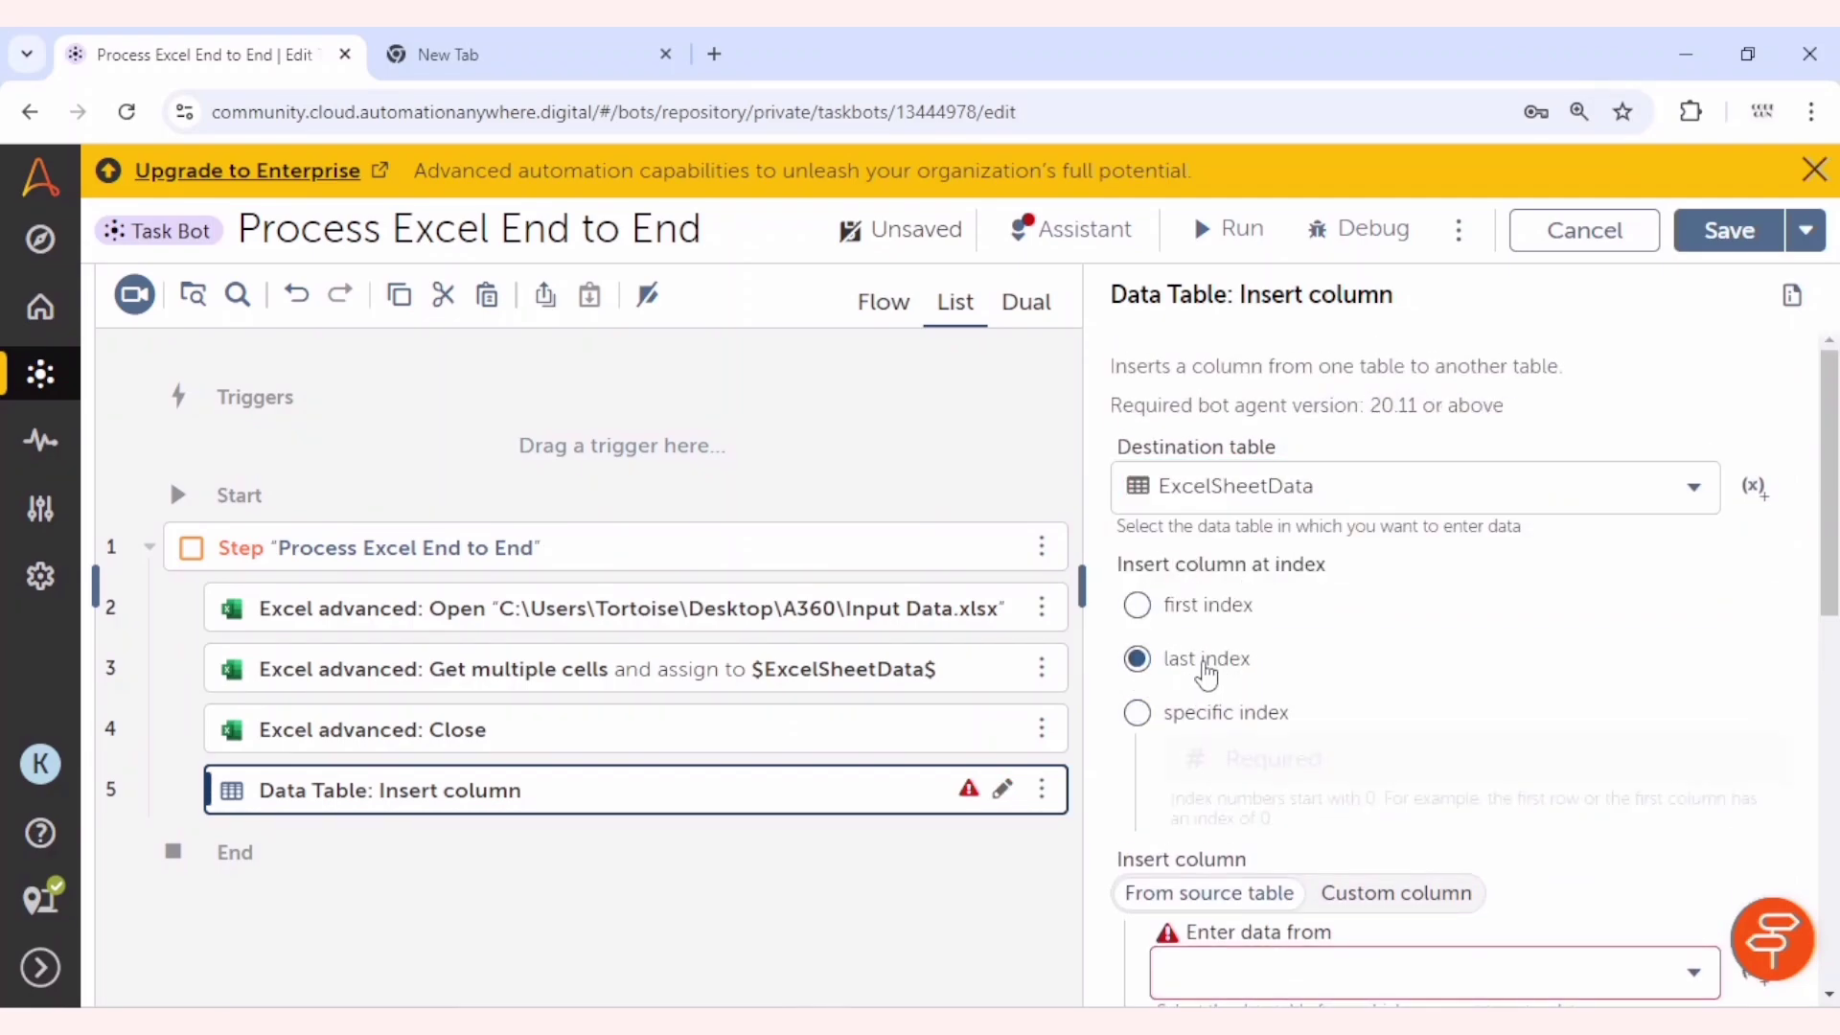
Make the inserted column a custom column named Status
scroll(1198, 671, down, 3)
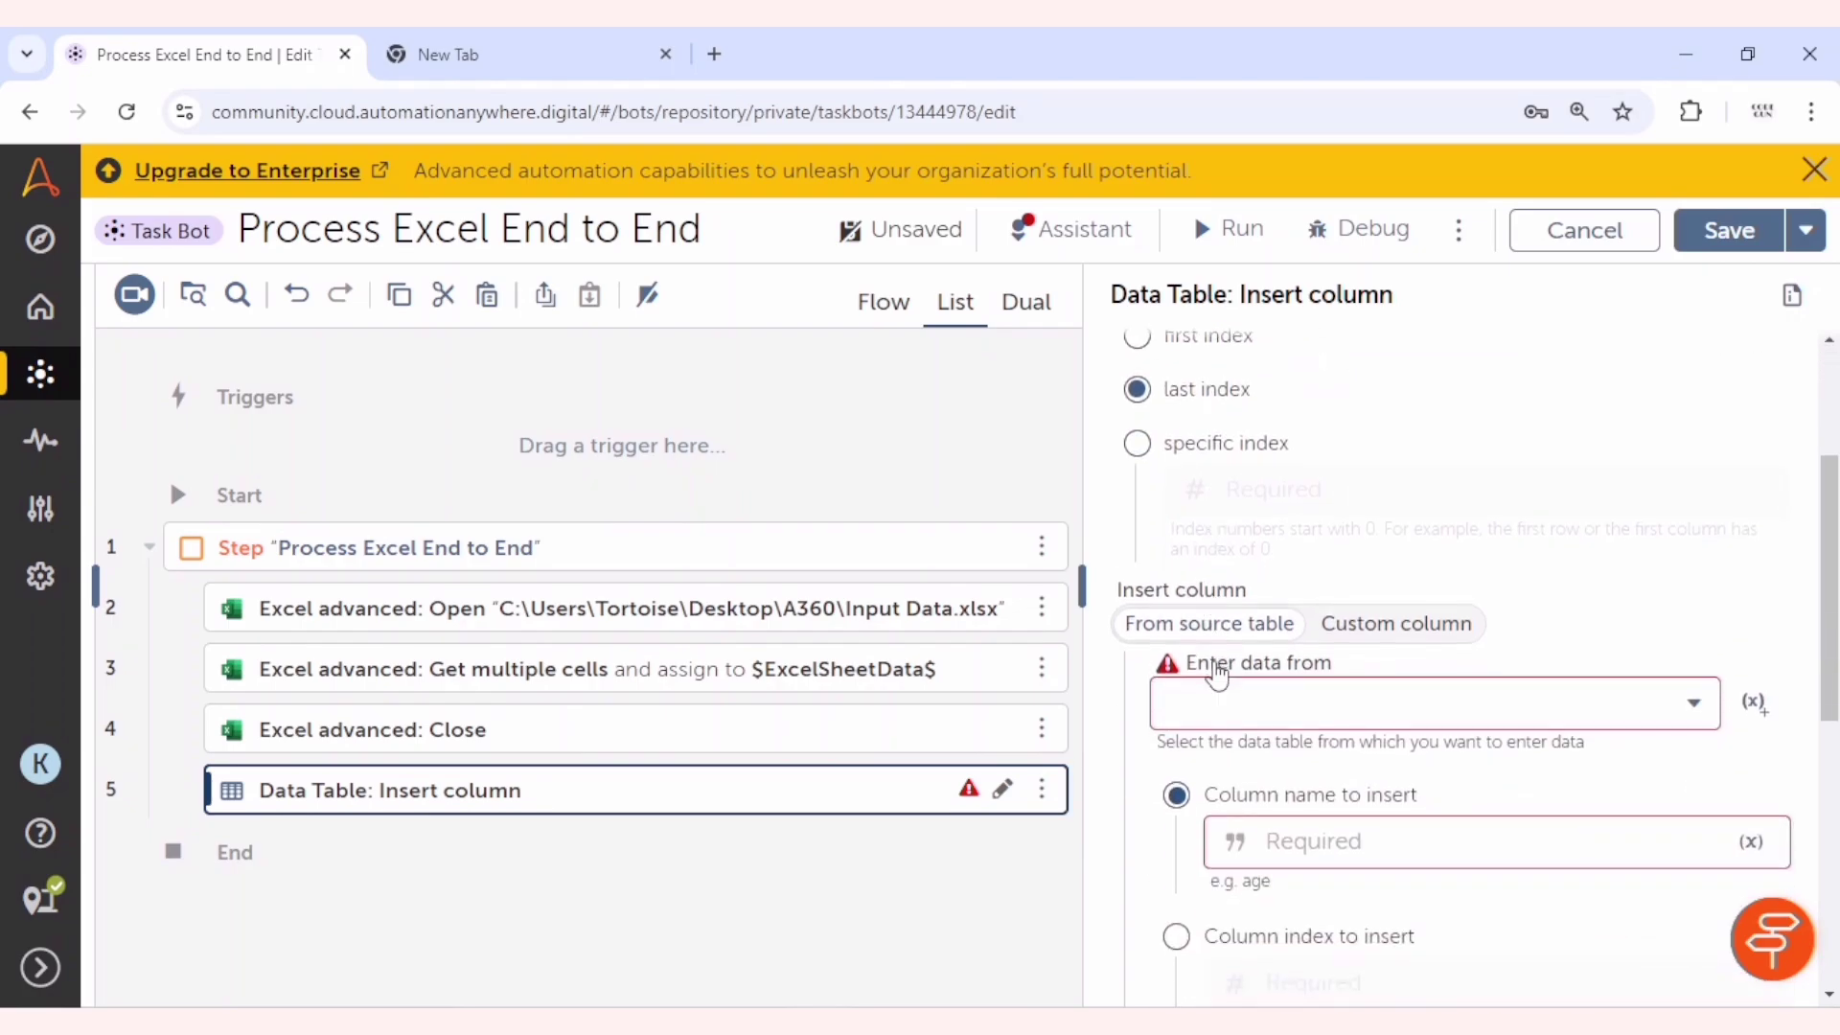
click(1409, 624)
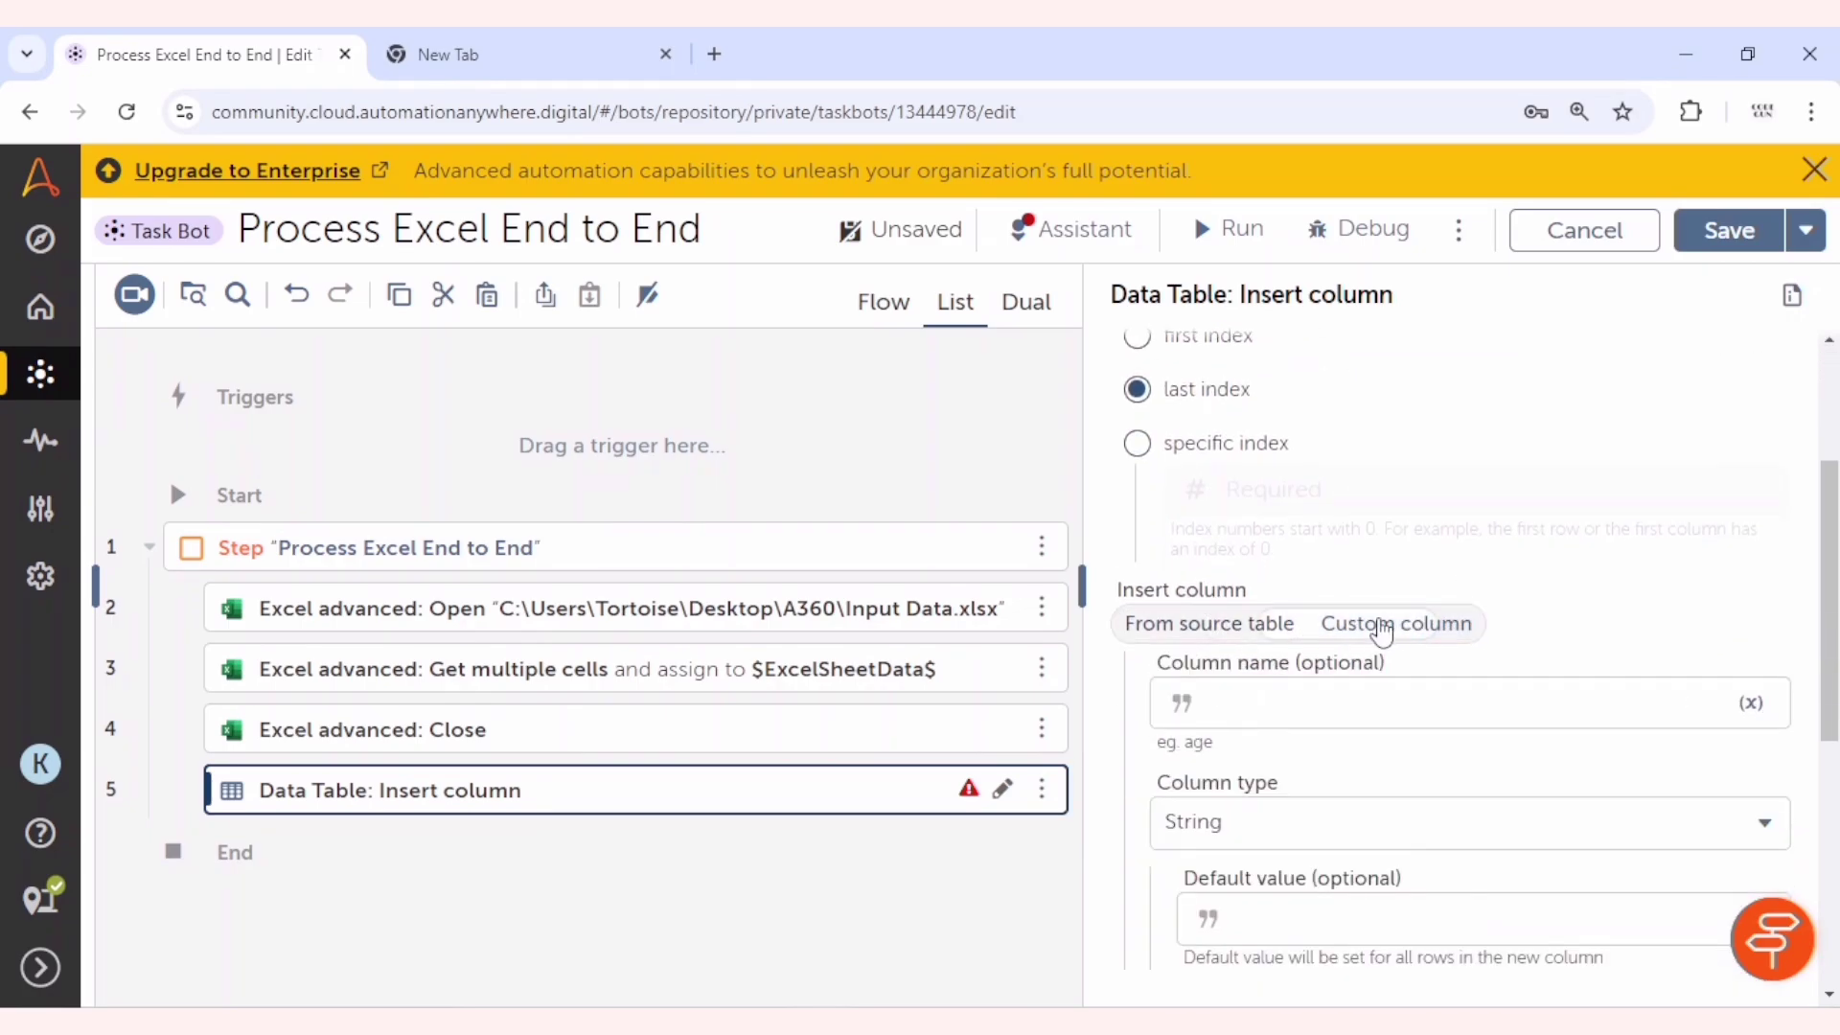
click(1311, 714)
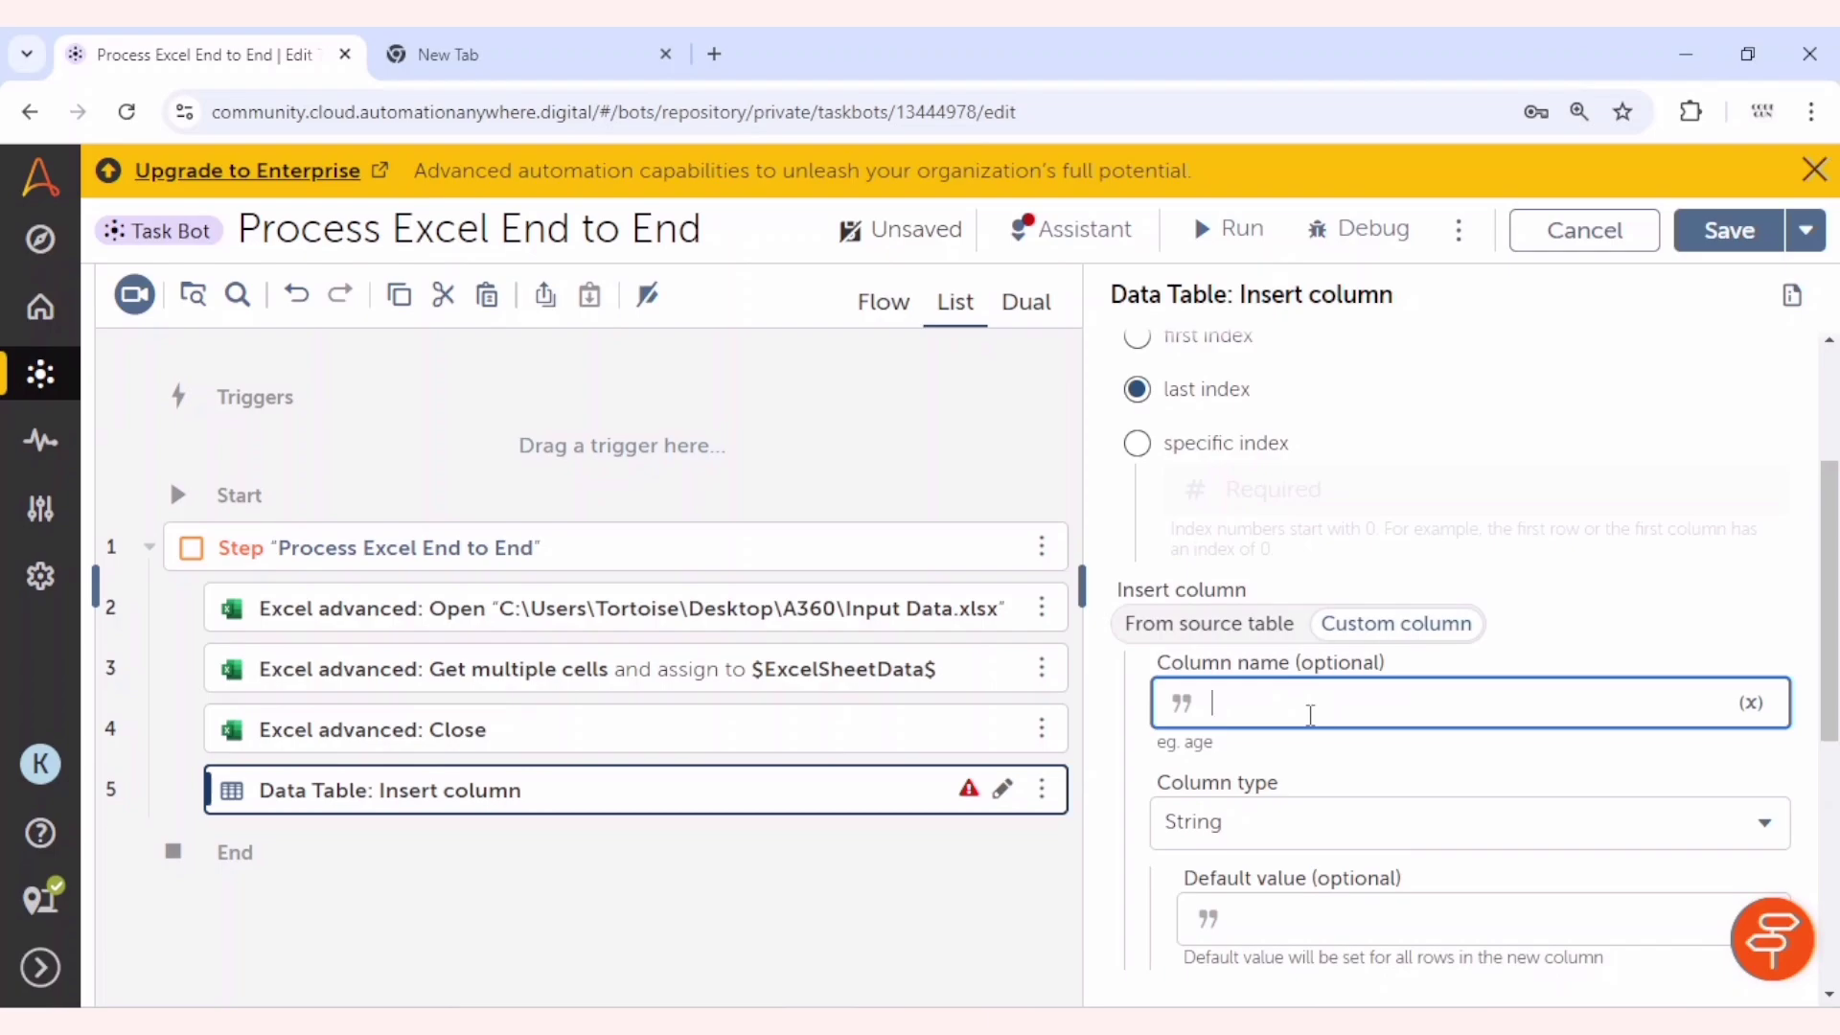
text(Status)
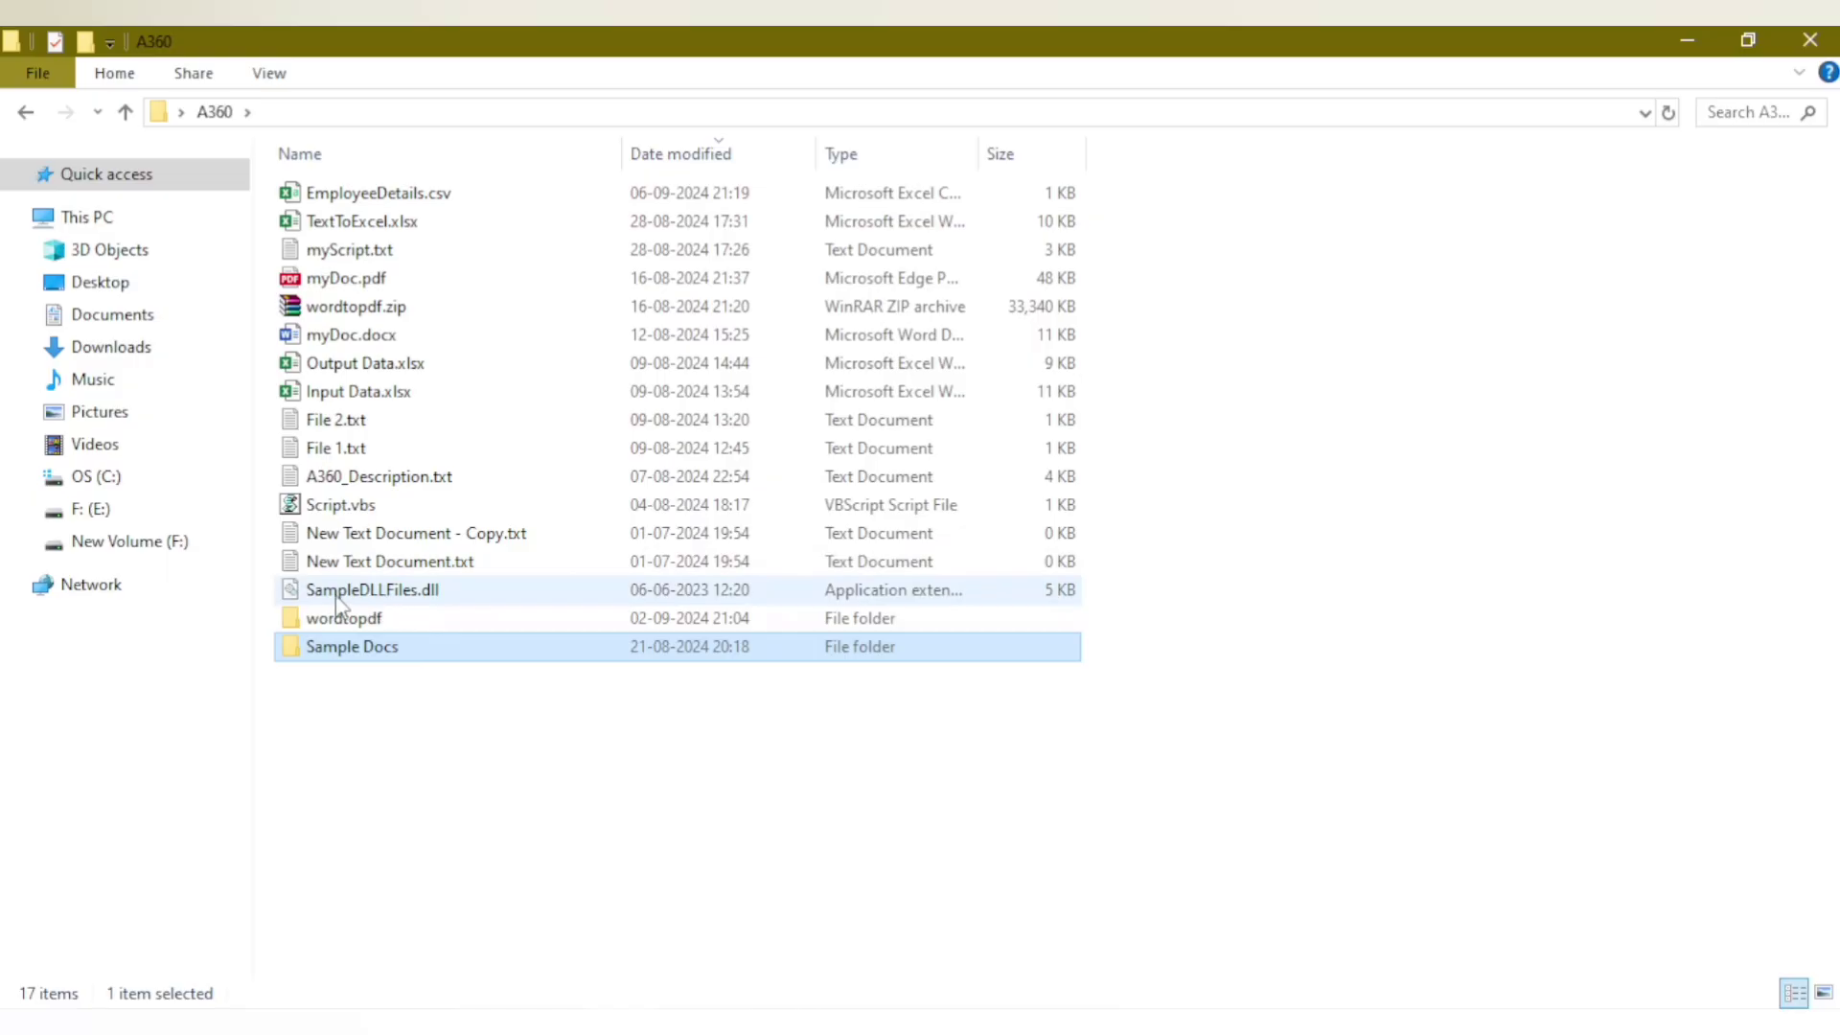
In File Explorer, open SampleDLLFiles.dll from the A360 folder in Notepad++ and inspect its contents
click(373, 593)
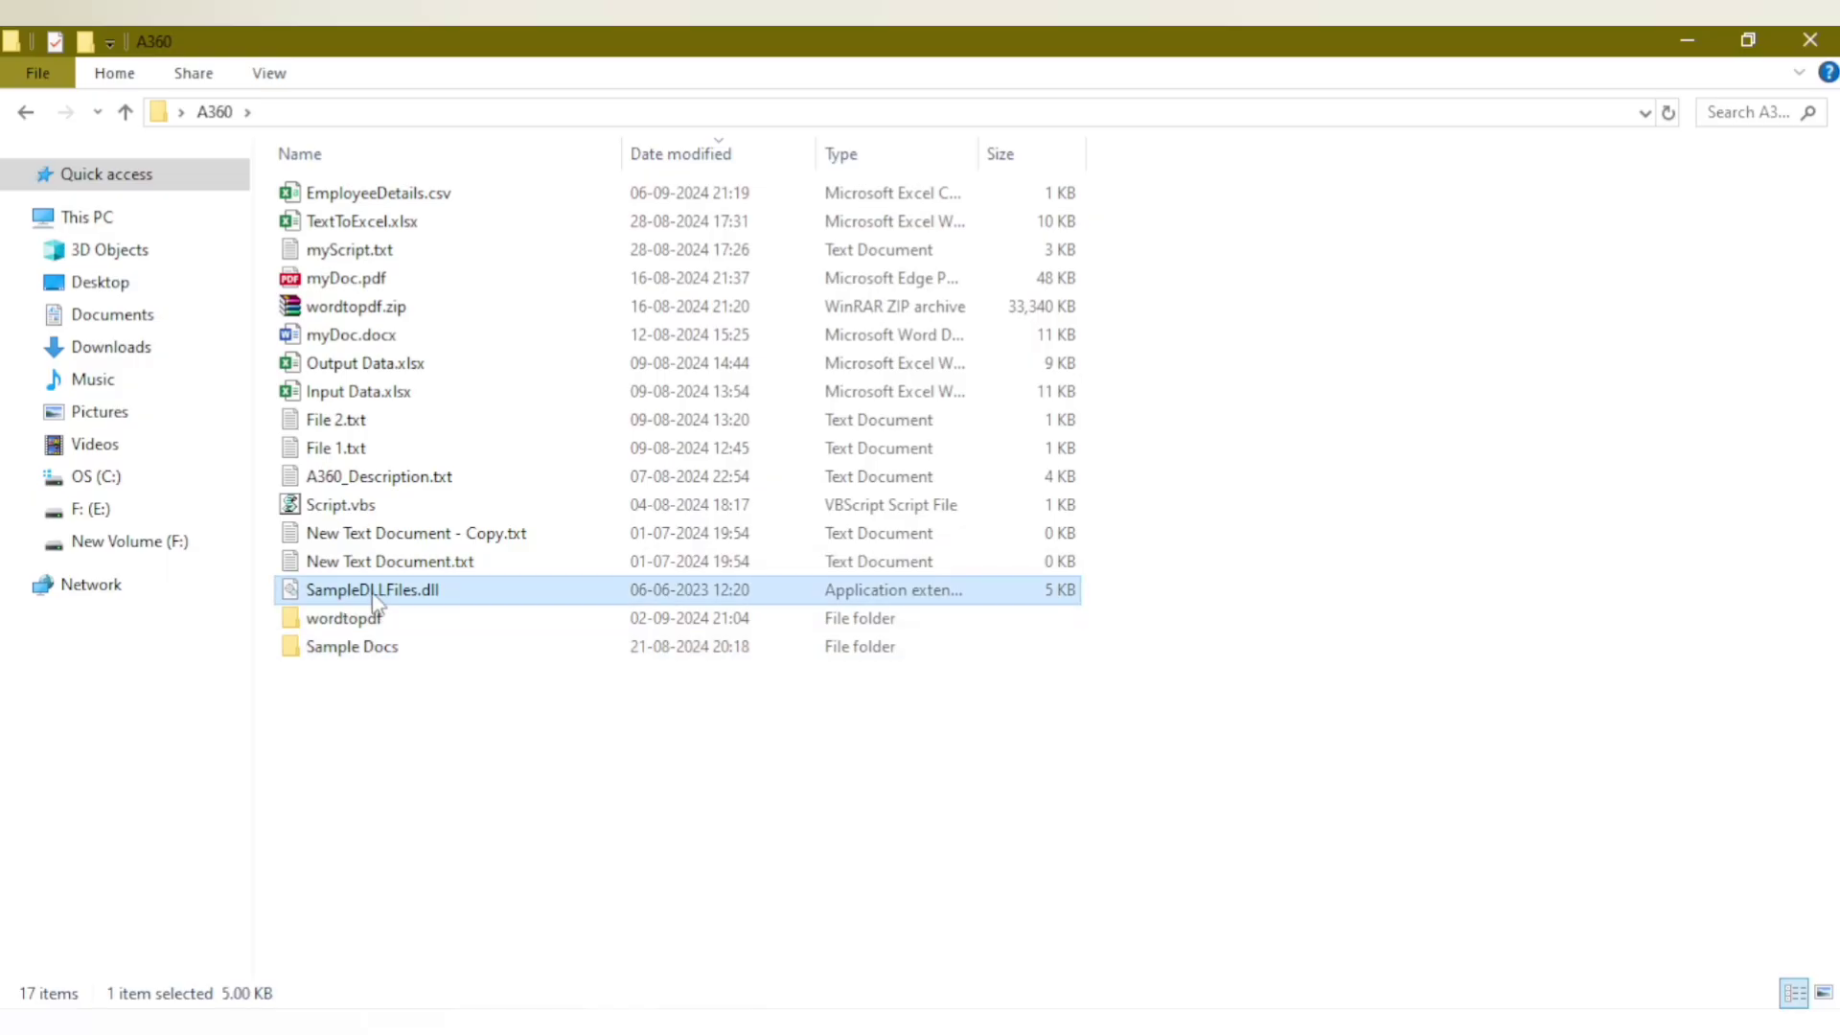
mouse_move(500, 611)
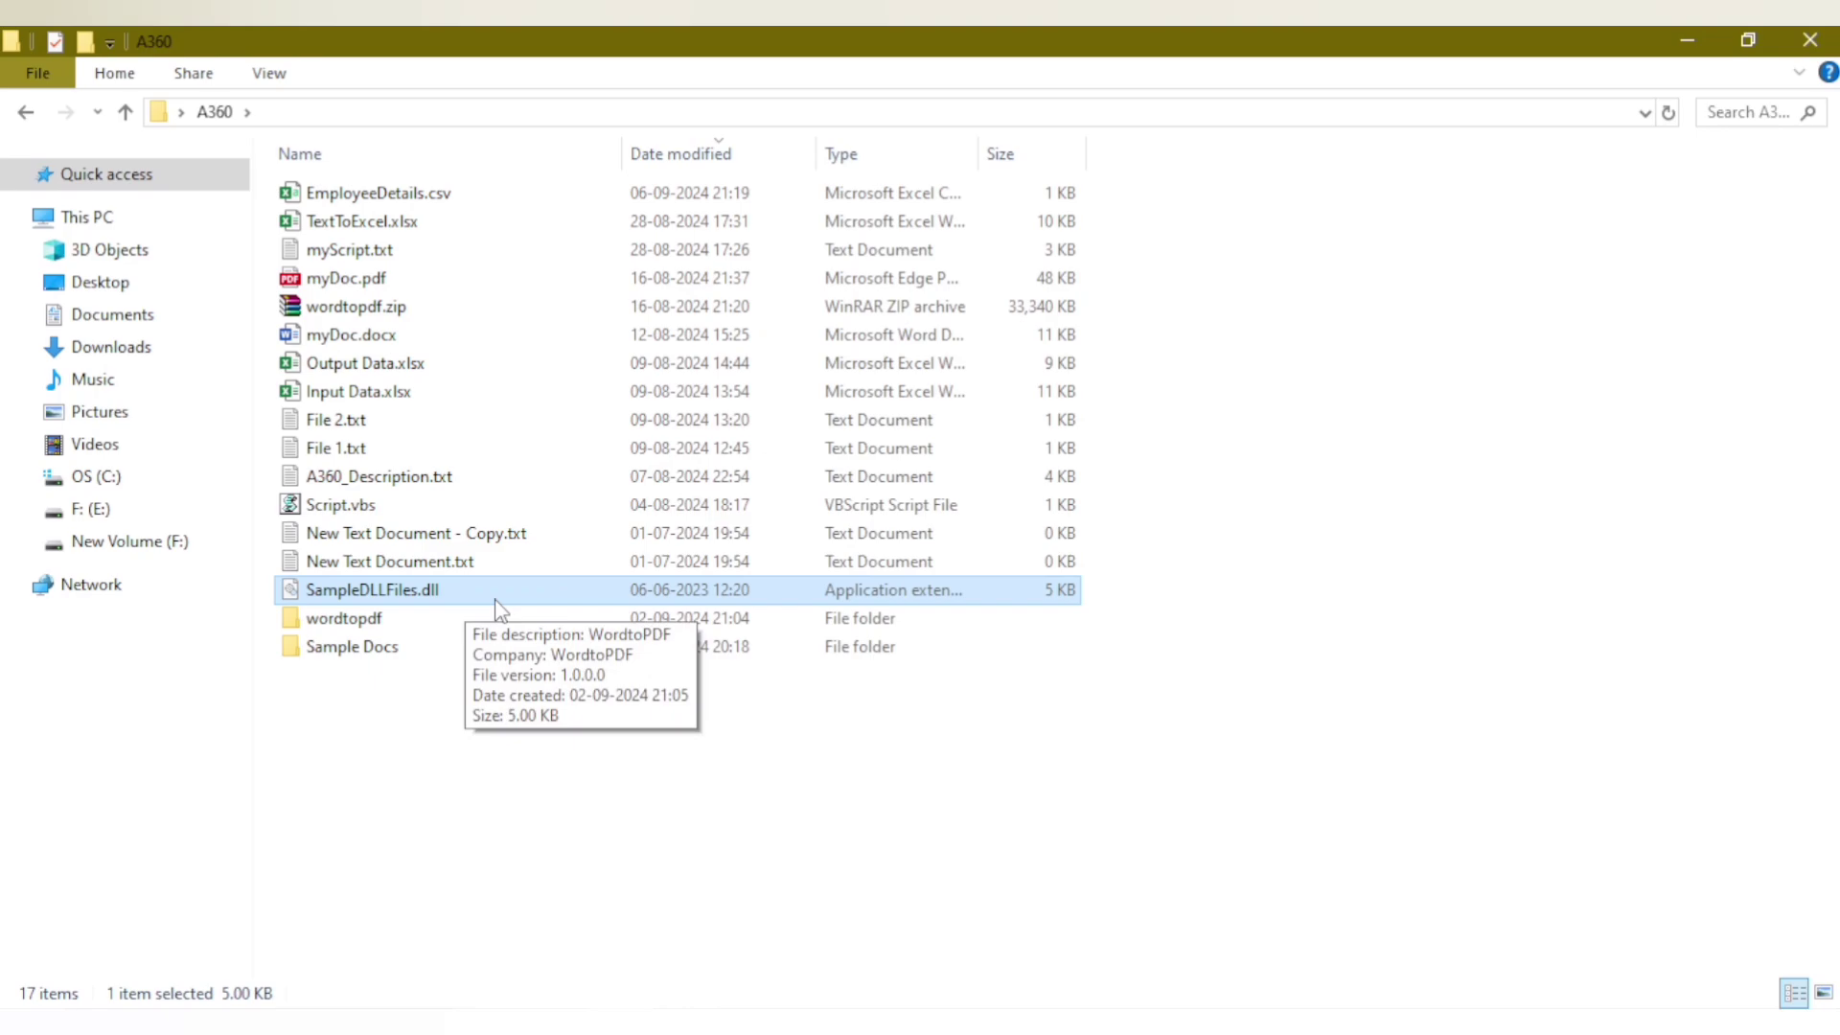
double_click(552, 589)
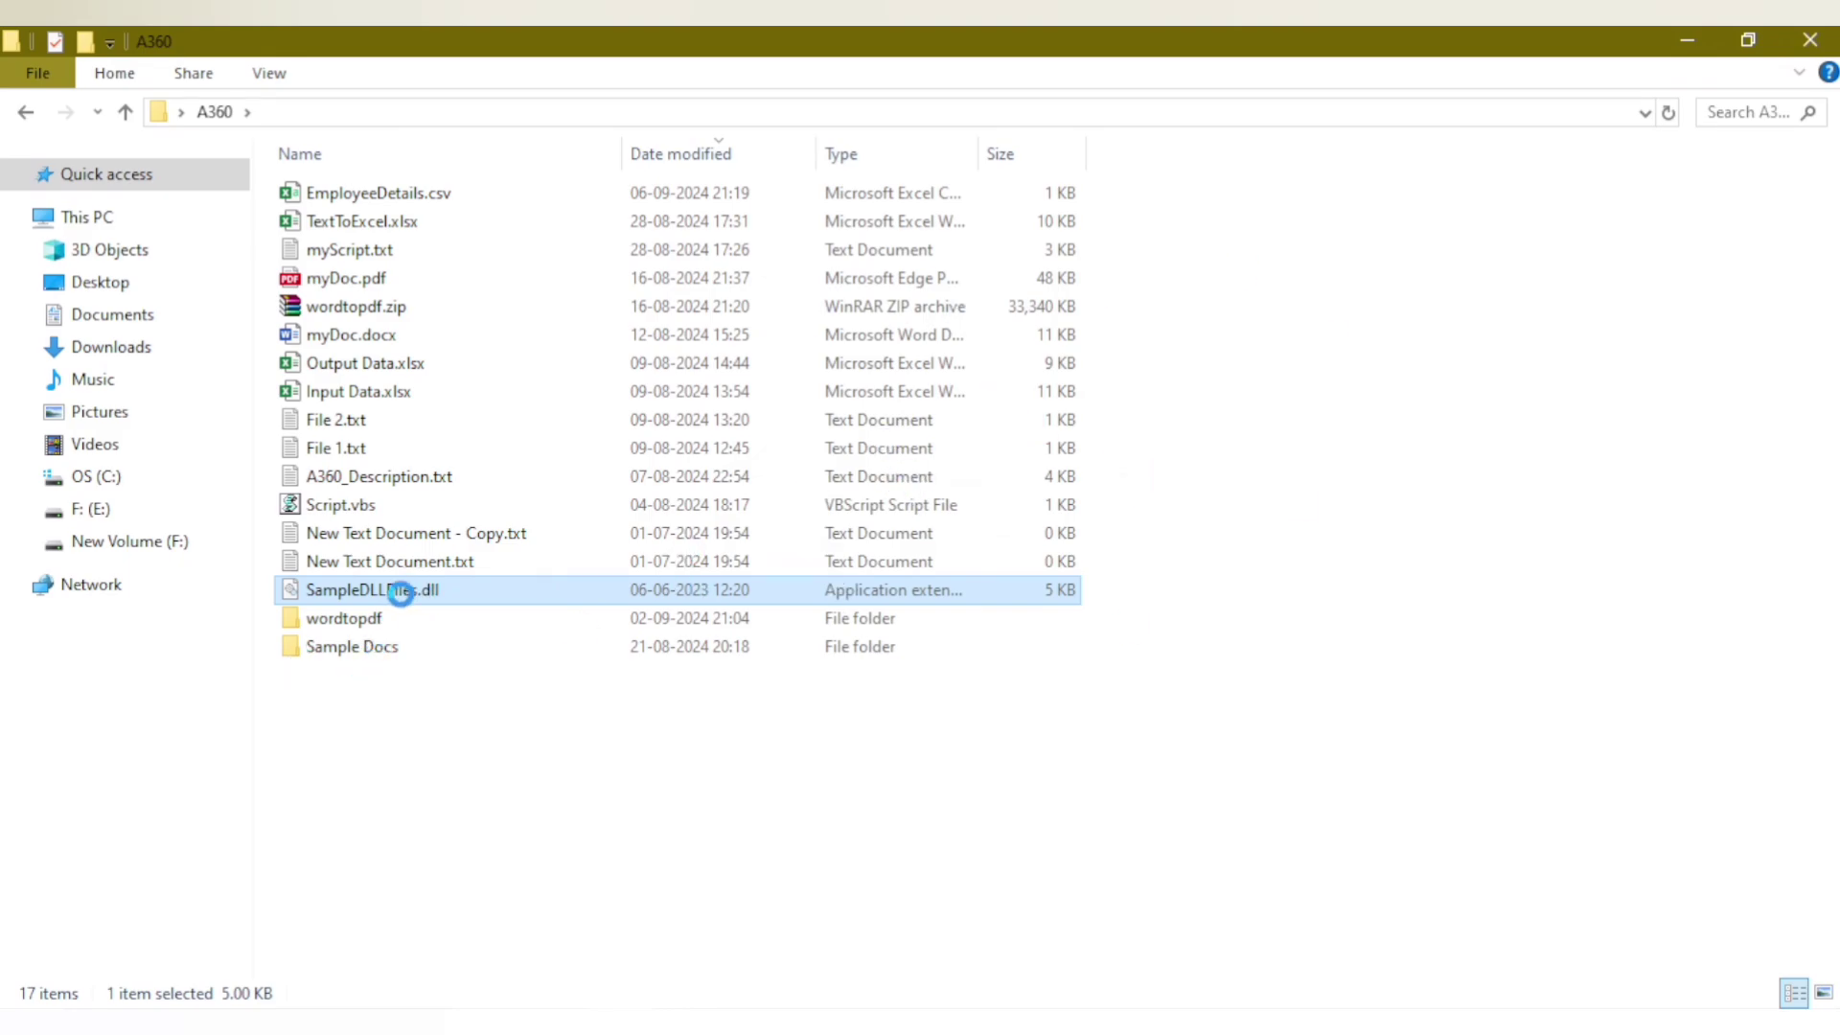
right_click(453, 602)
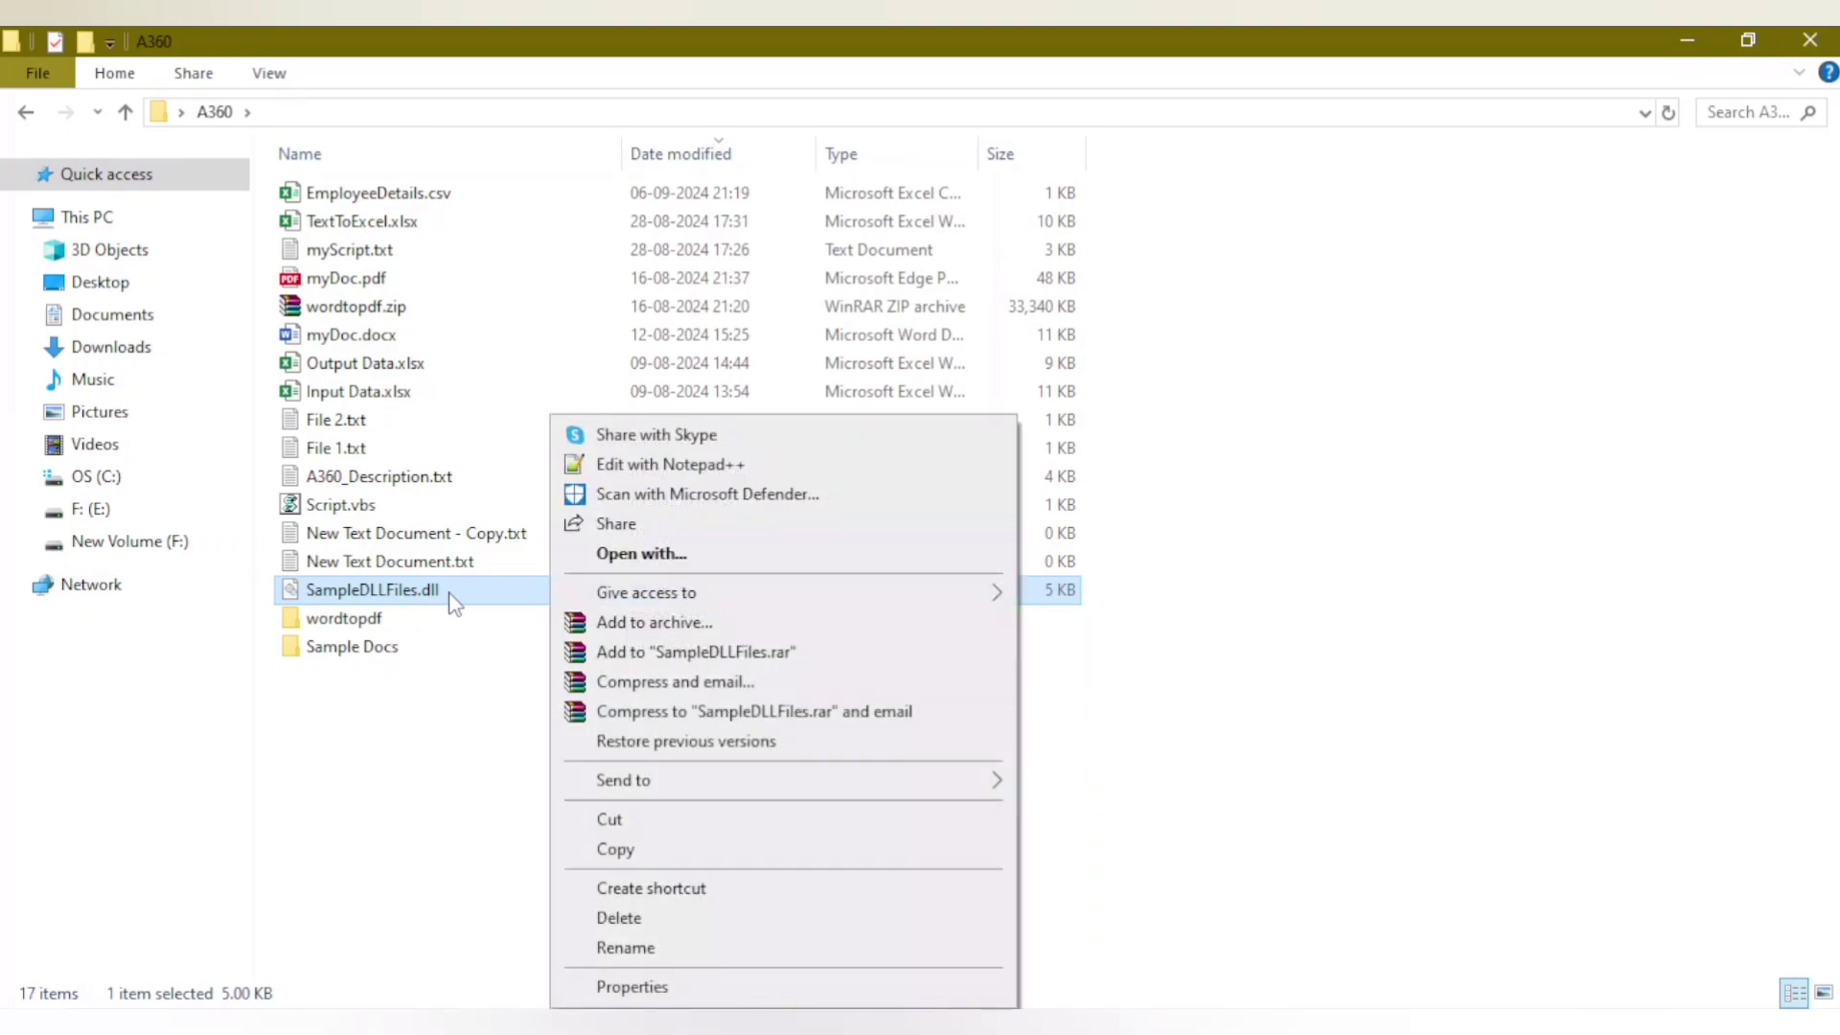
click(651, 466)
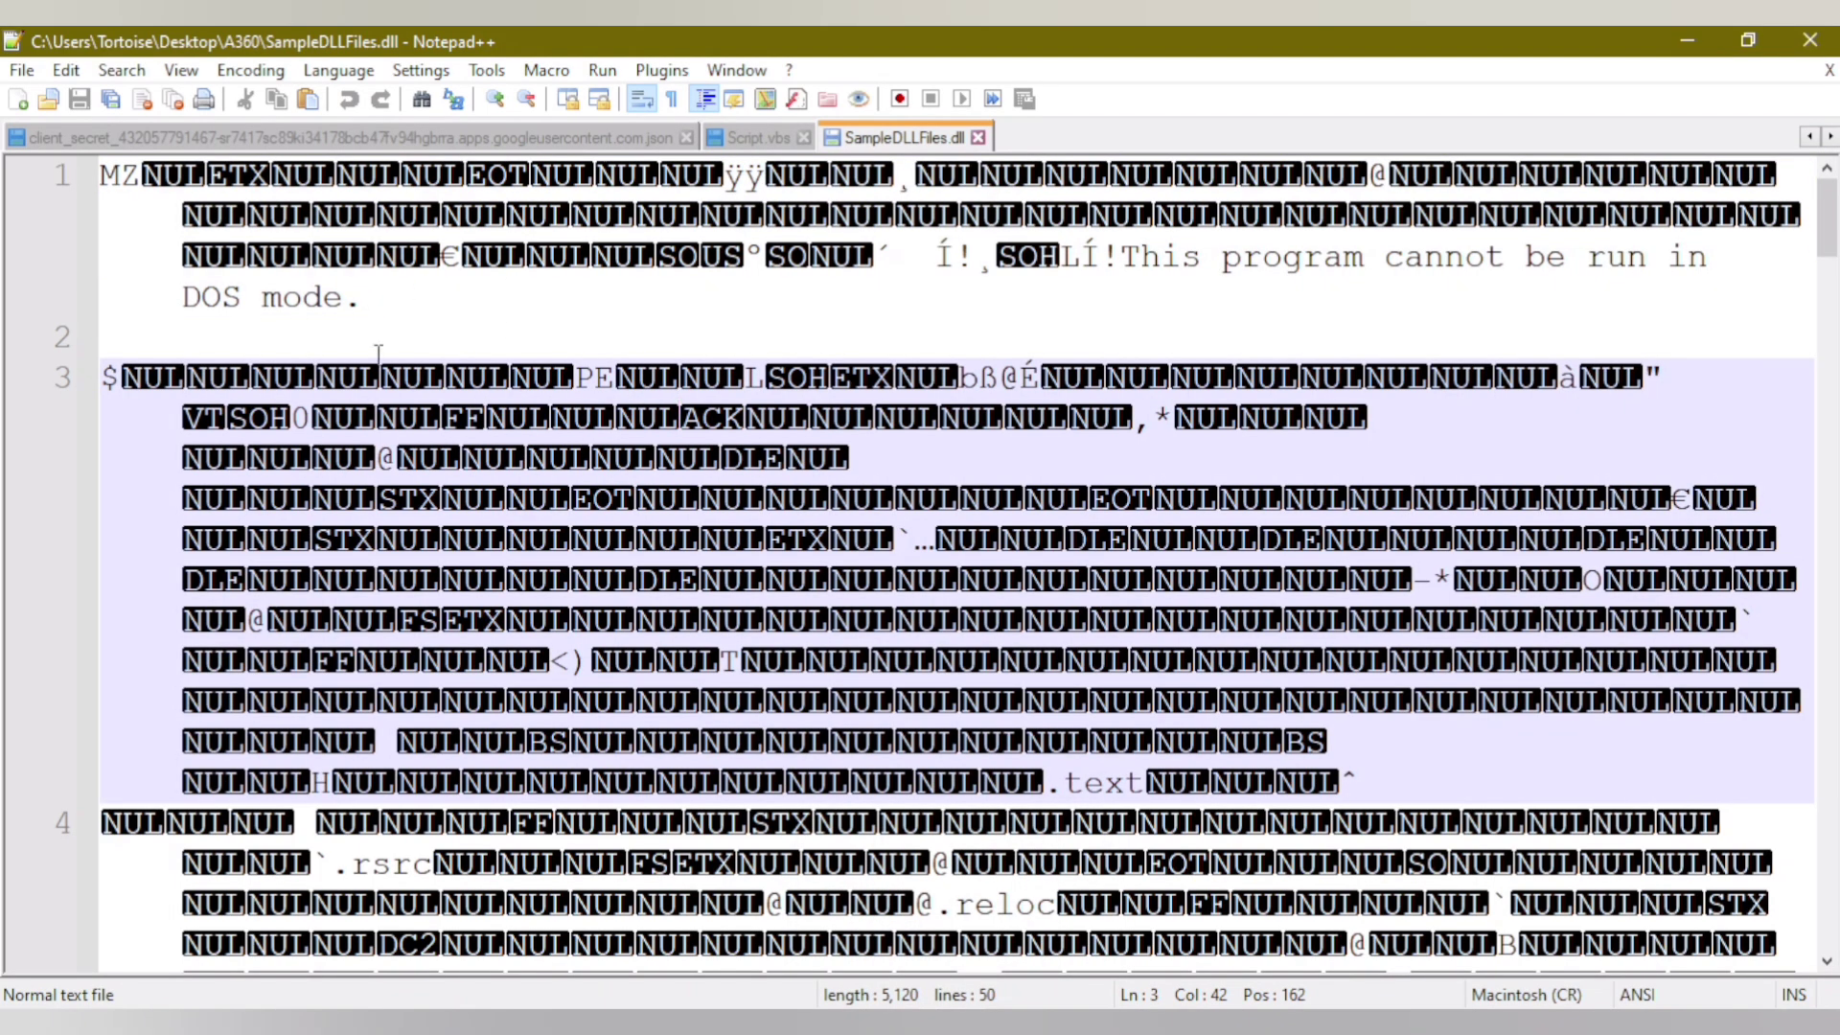
drag(125, 186, 1274, 863)
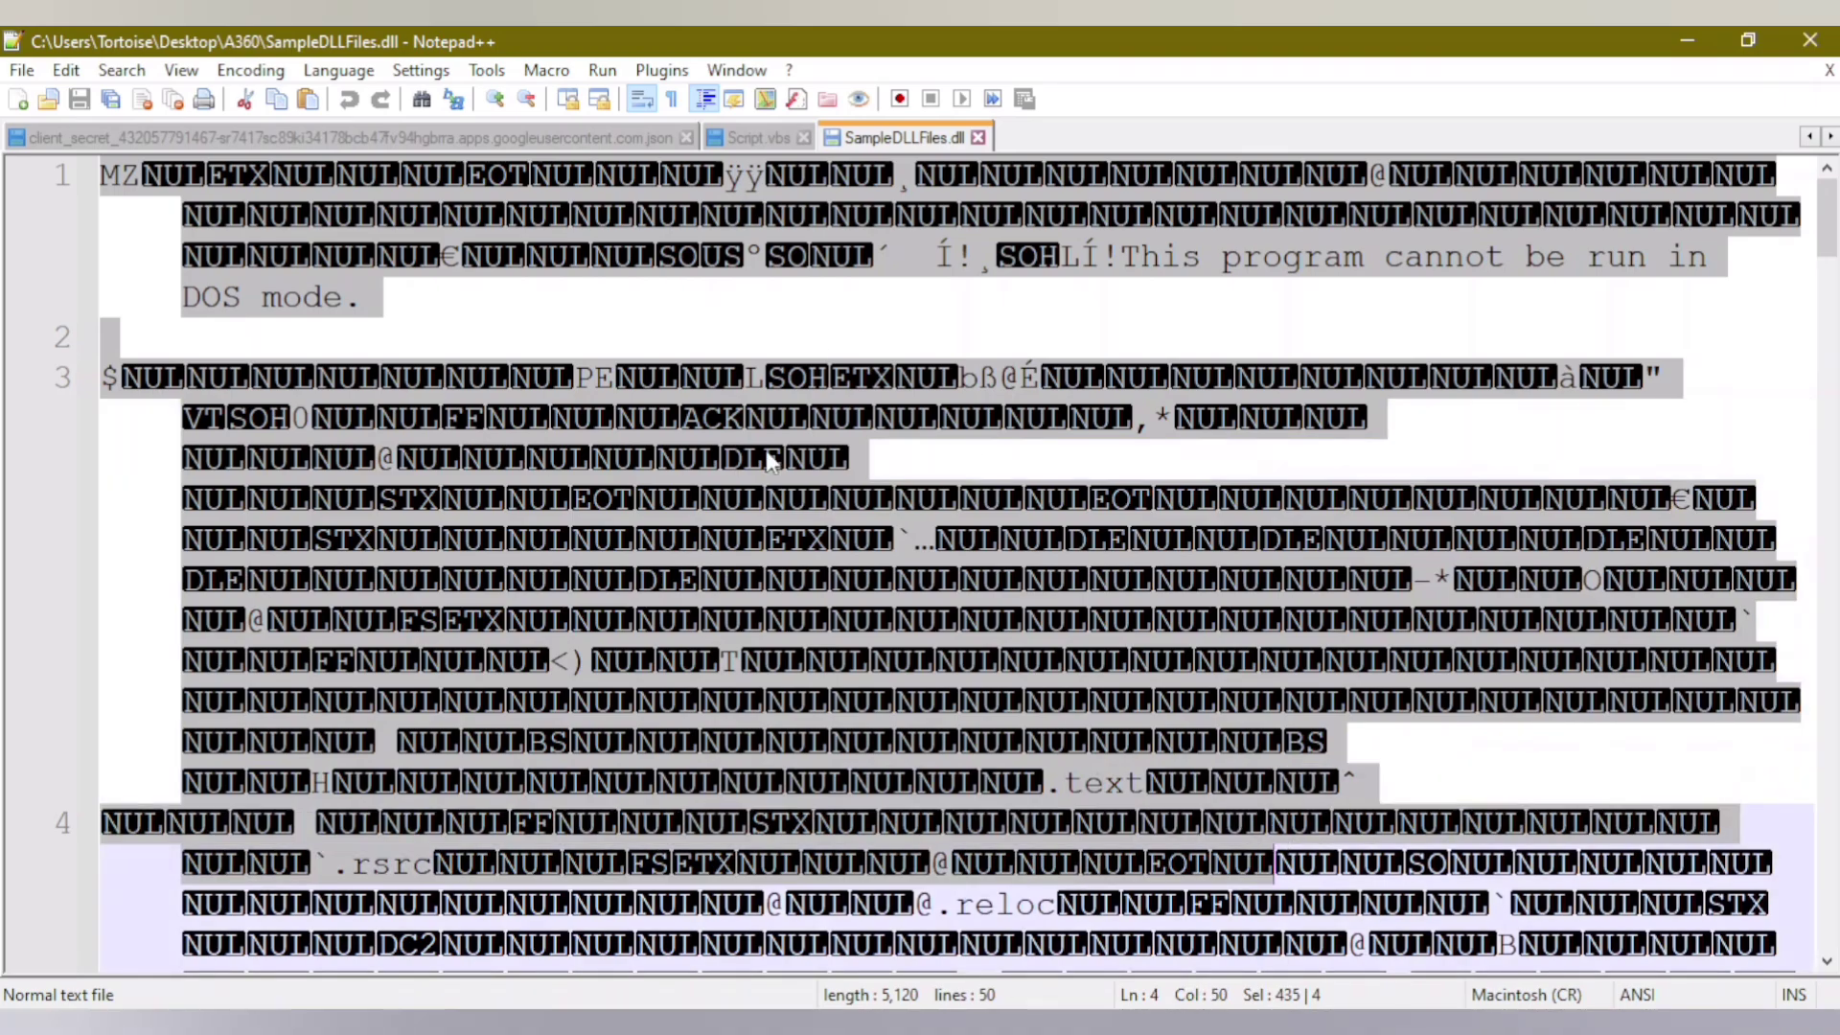
click(1154, 701)
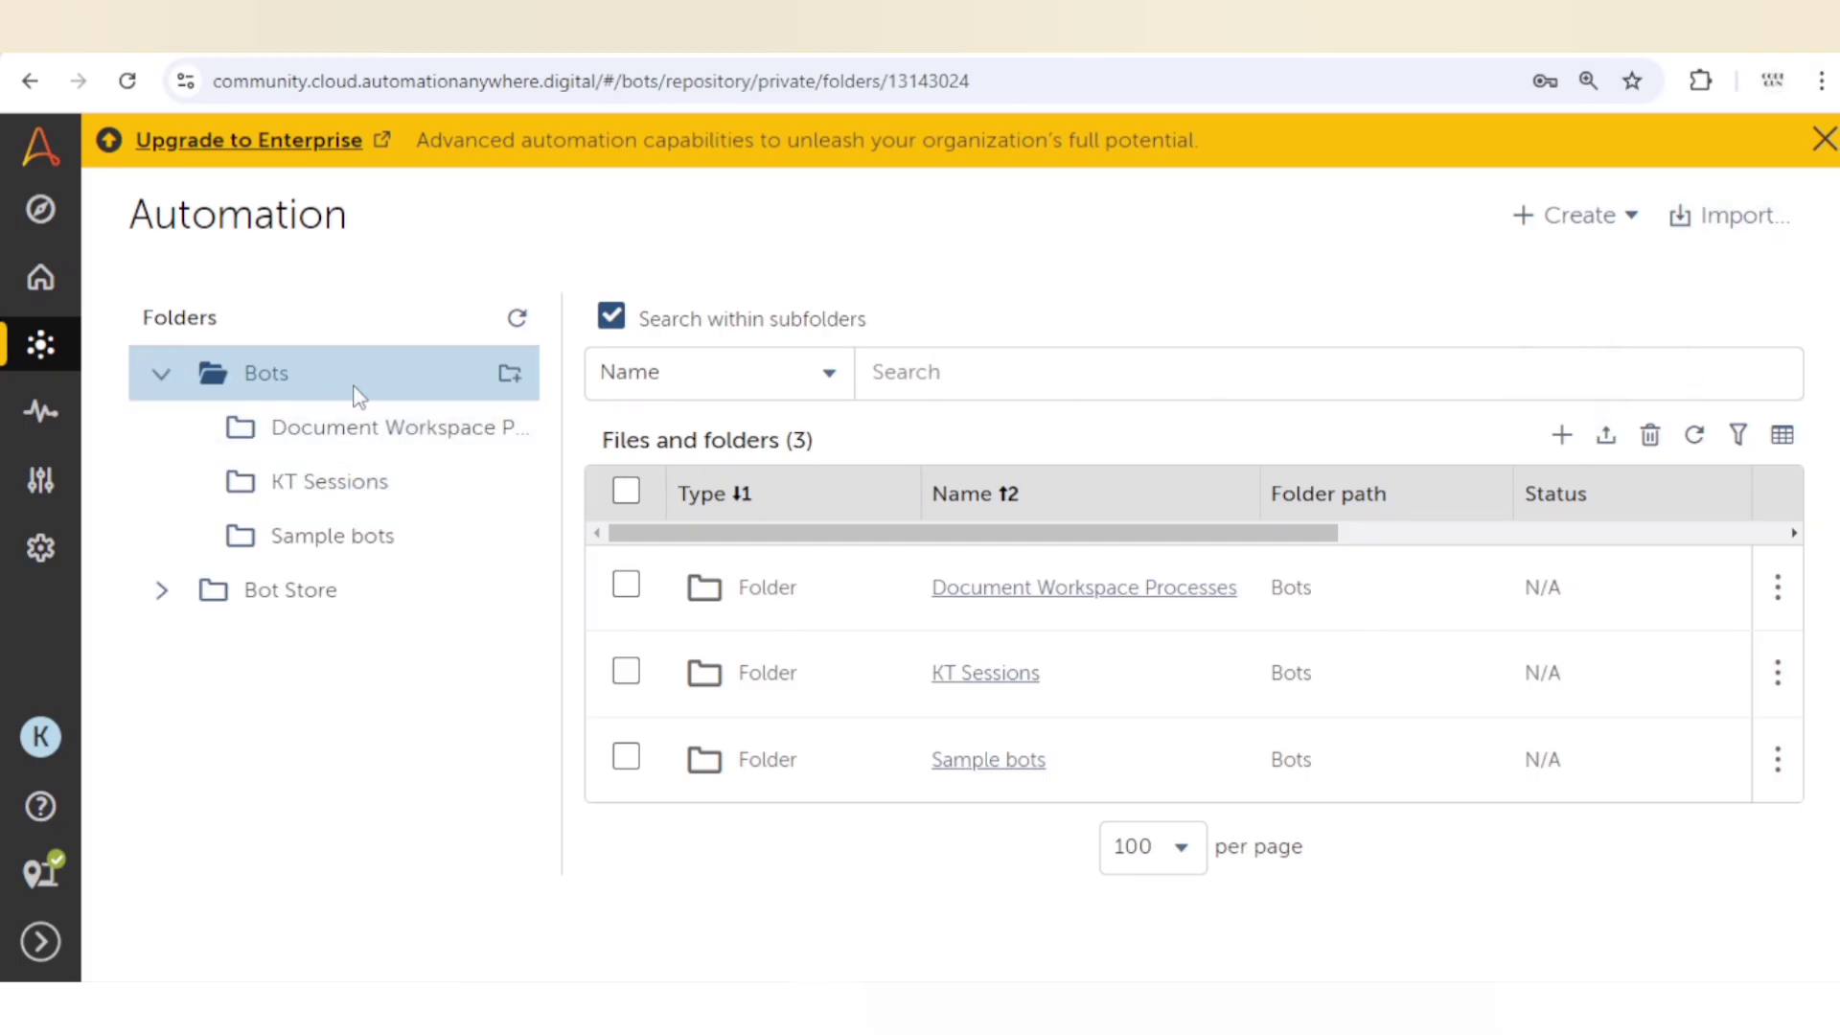
In Automation Anywhere, create a folder named DLL Files inside the Bots folder
click(509, 373)
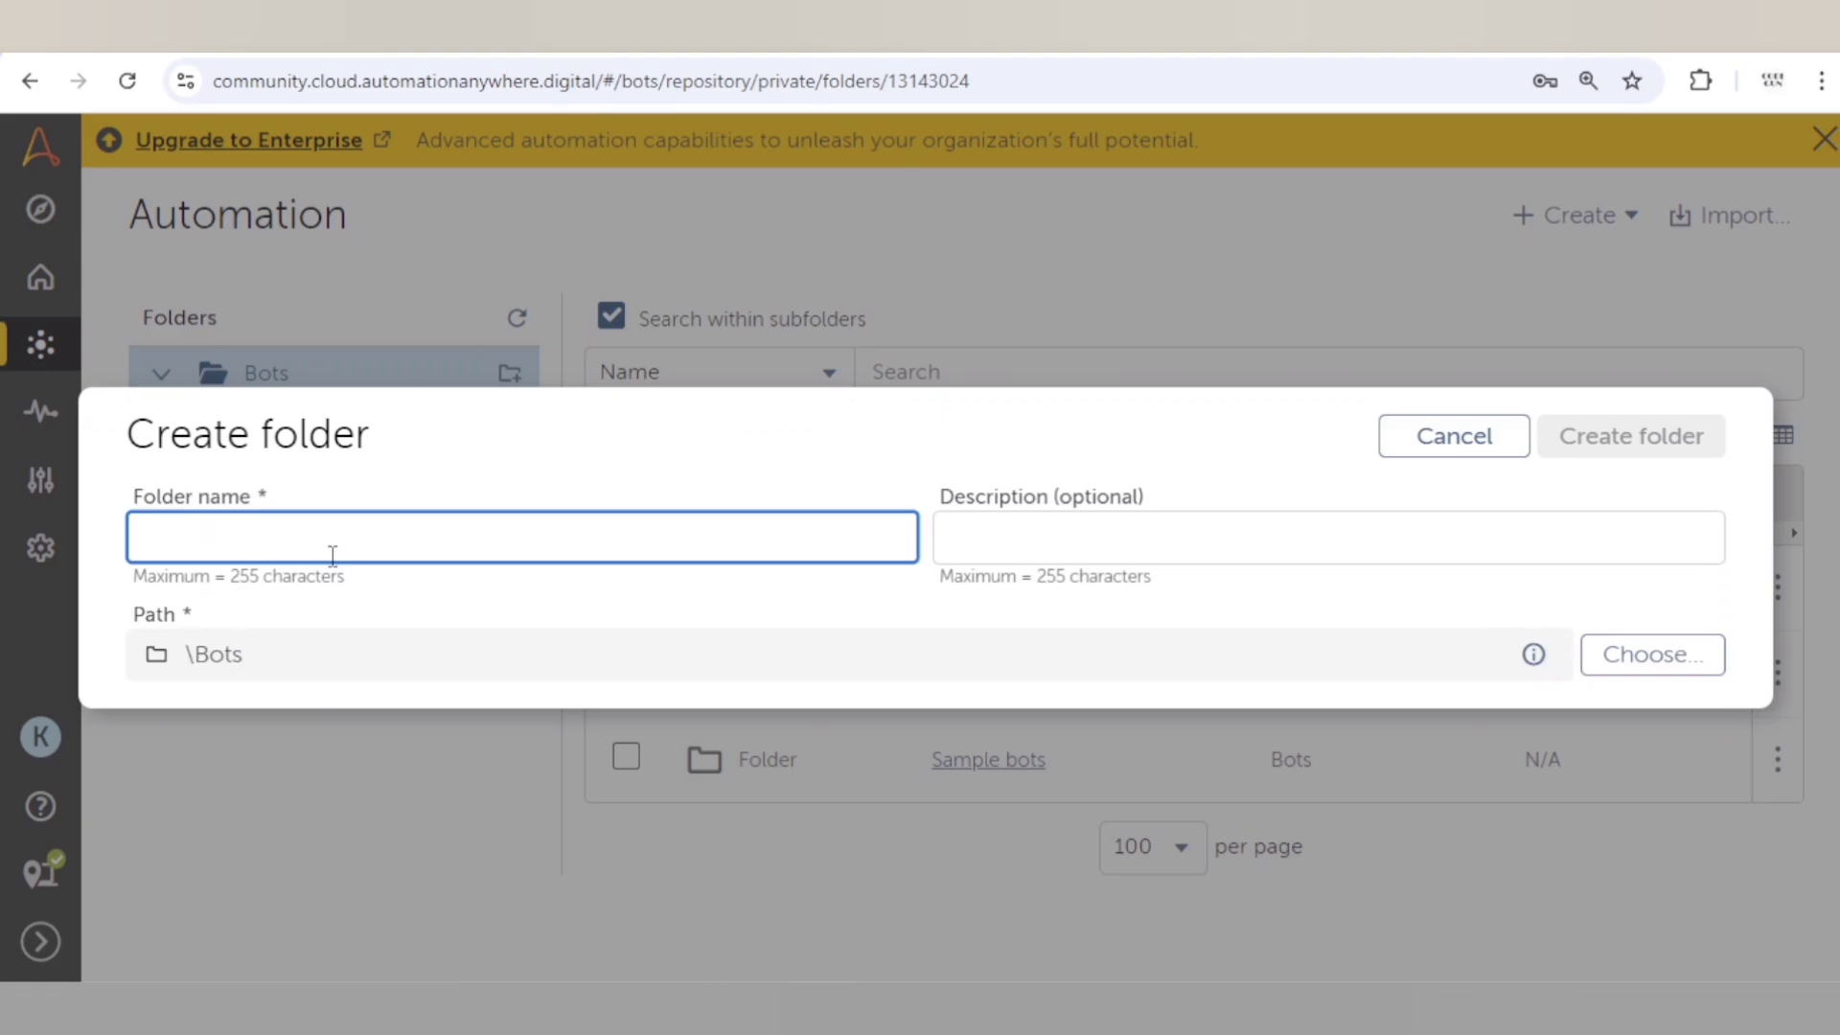
text(DLL Files)
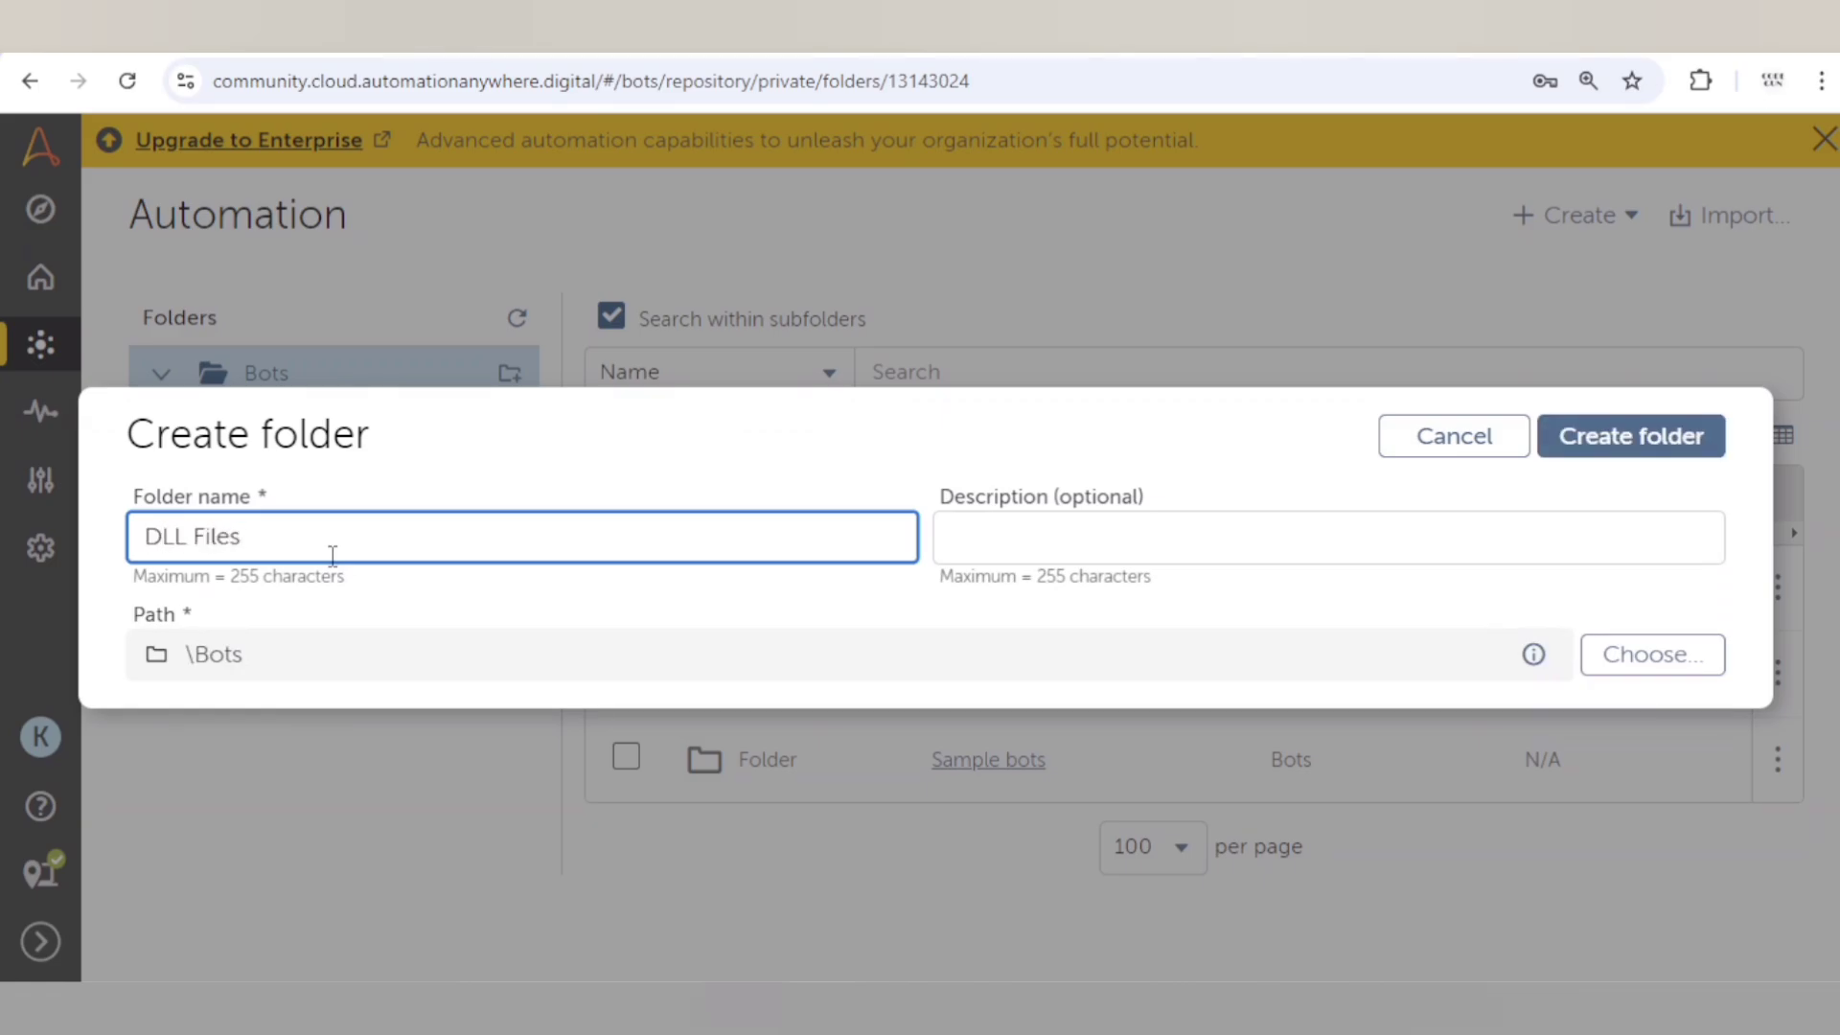
click(1648, 436)
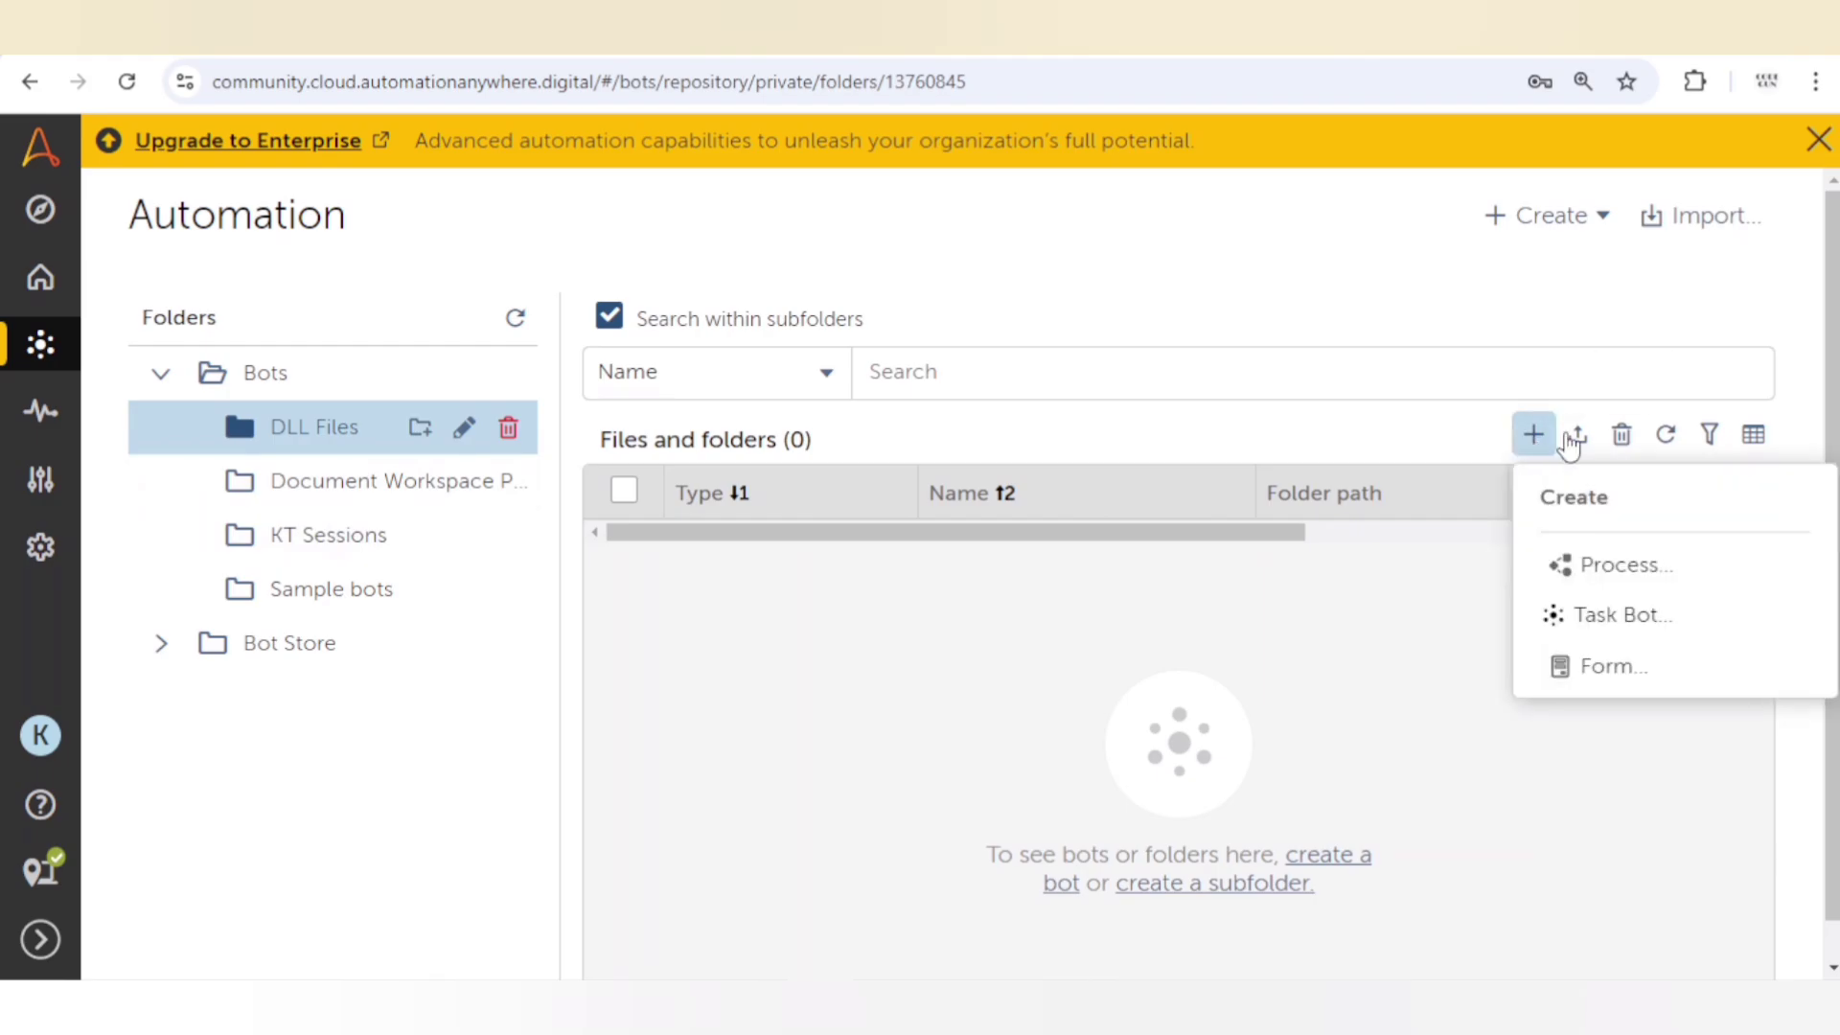
Upload SampleDLLFiles.dll from the computer into the DLL Files folder of the repository
click(1576, 436)
click(1676, 447)
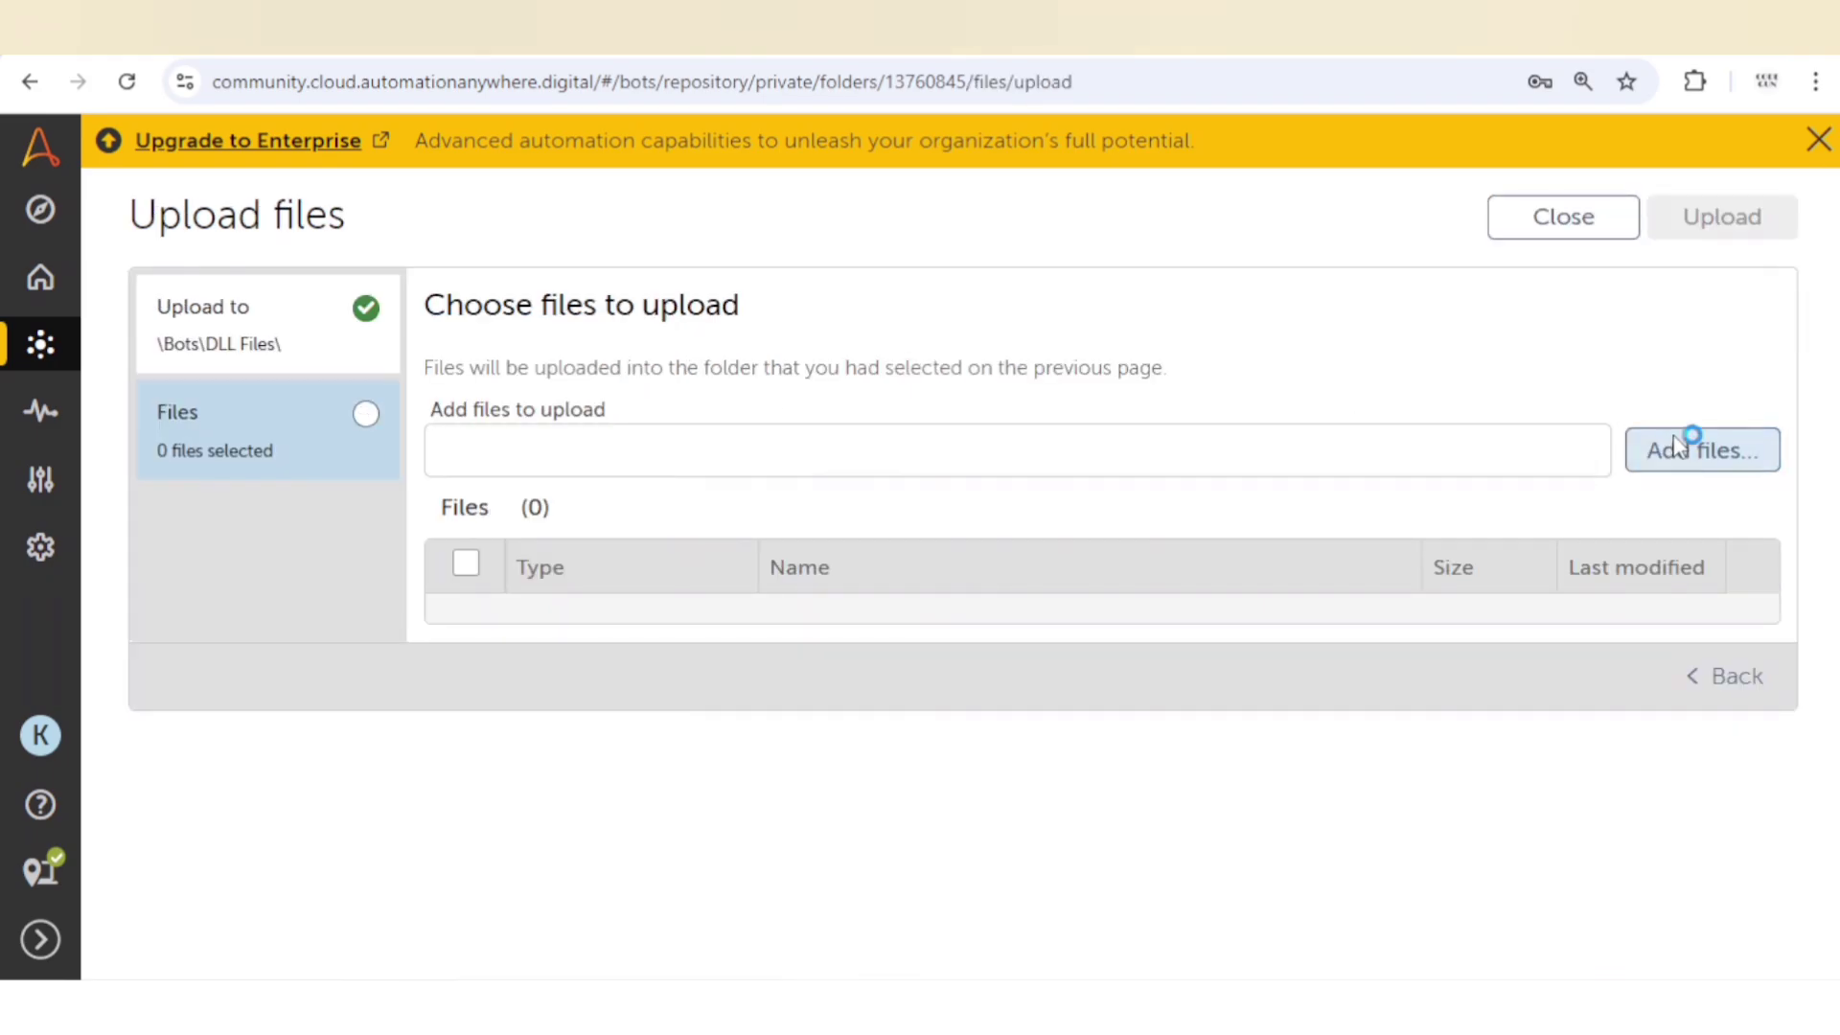
click(390, 240)
click(689, 595)
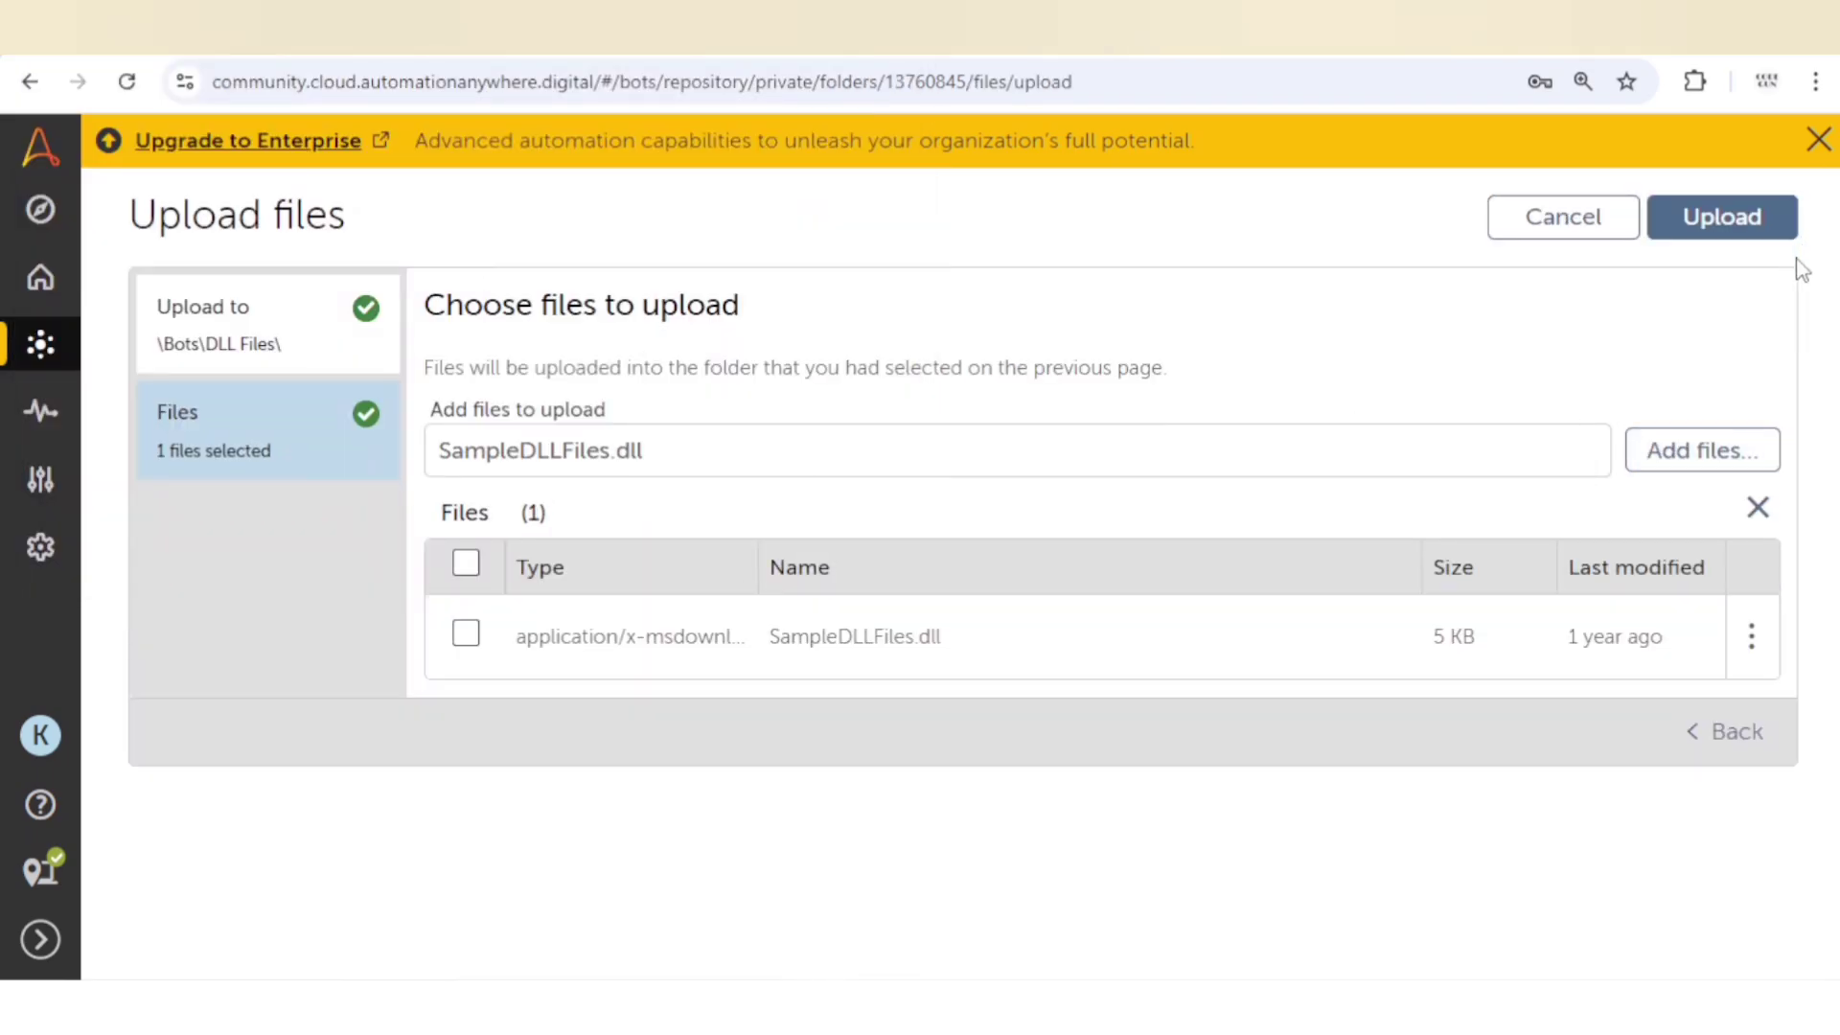
click(1723, 219)
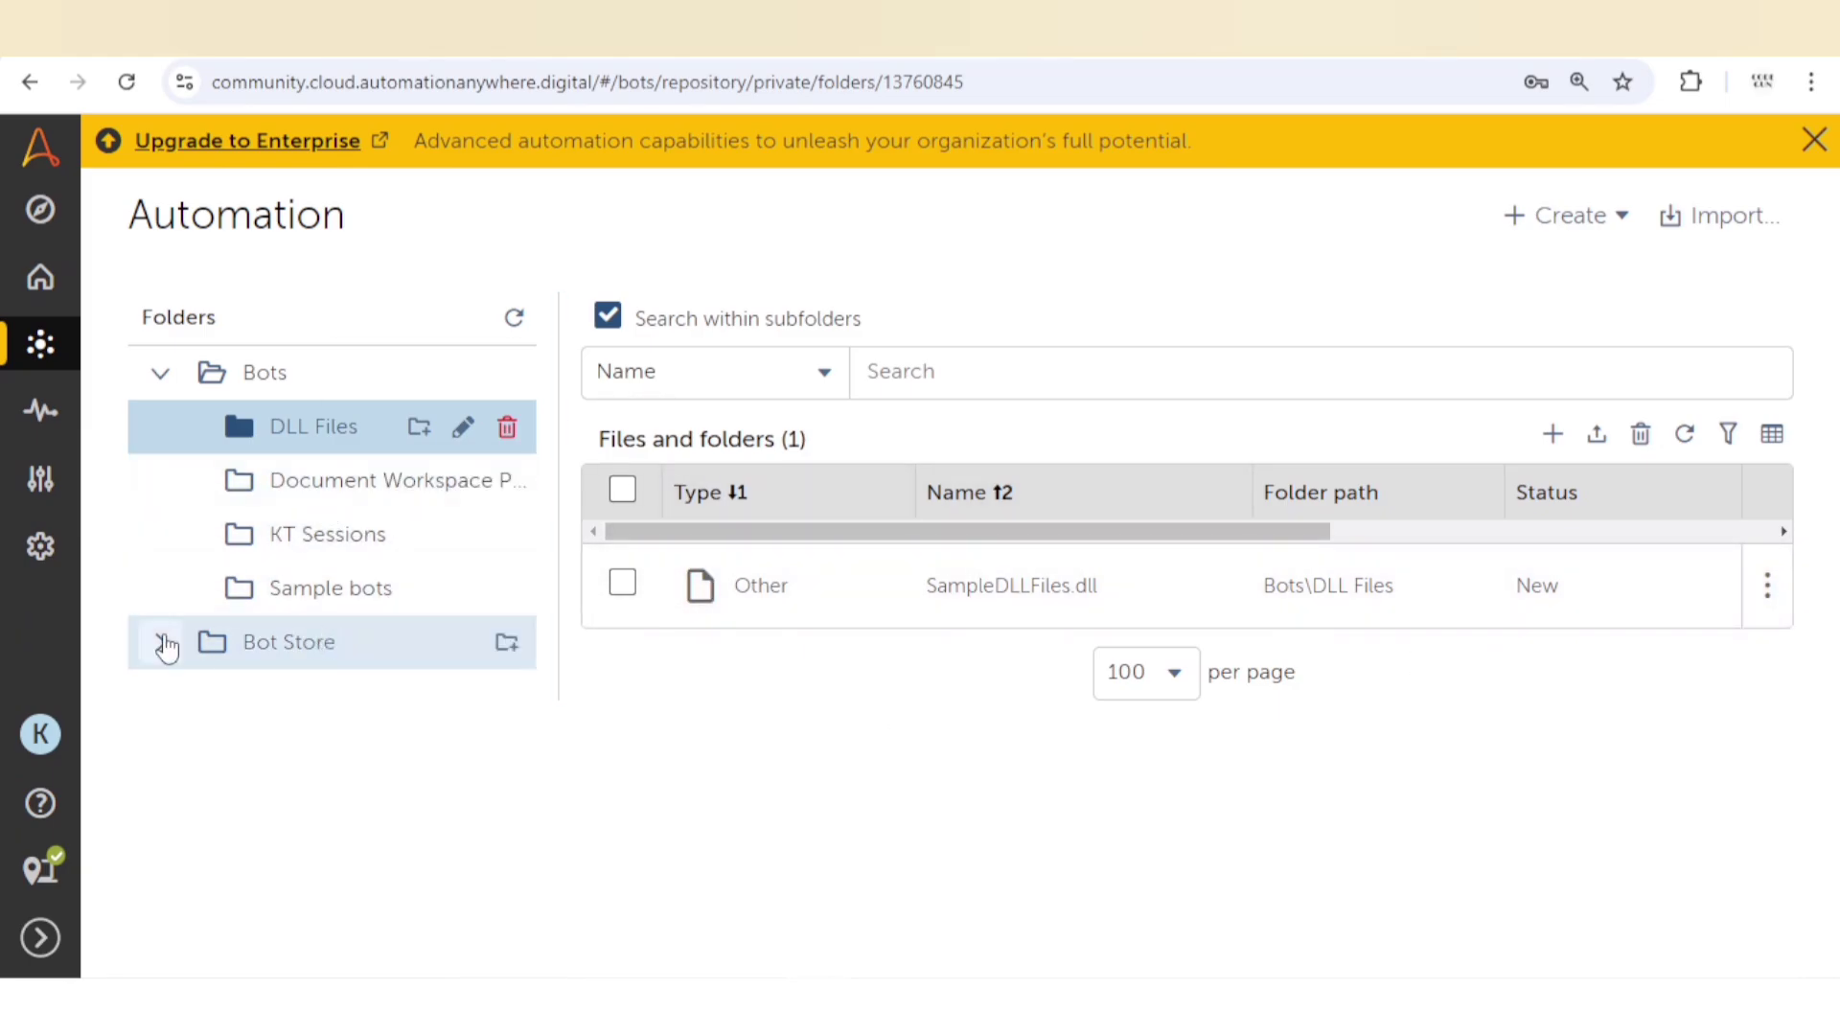
Create a Task Bot named DLL Demo in the KT Sessions folder and open it for editing
click(327, 534)
scroll(978, 892, down, 3)
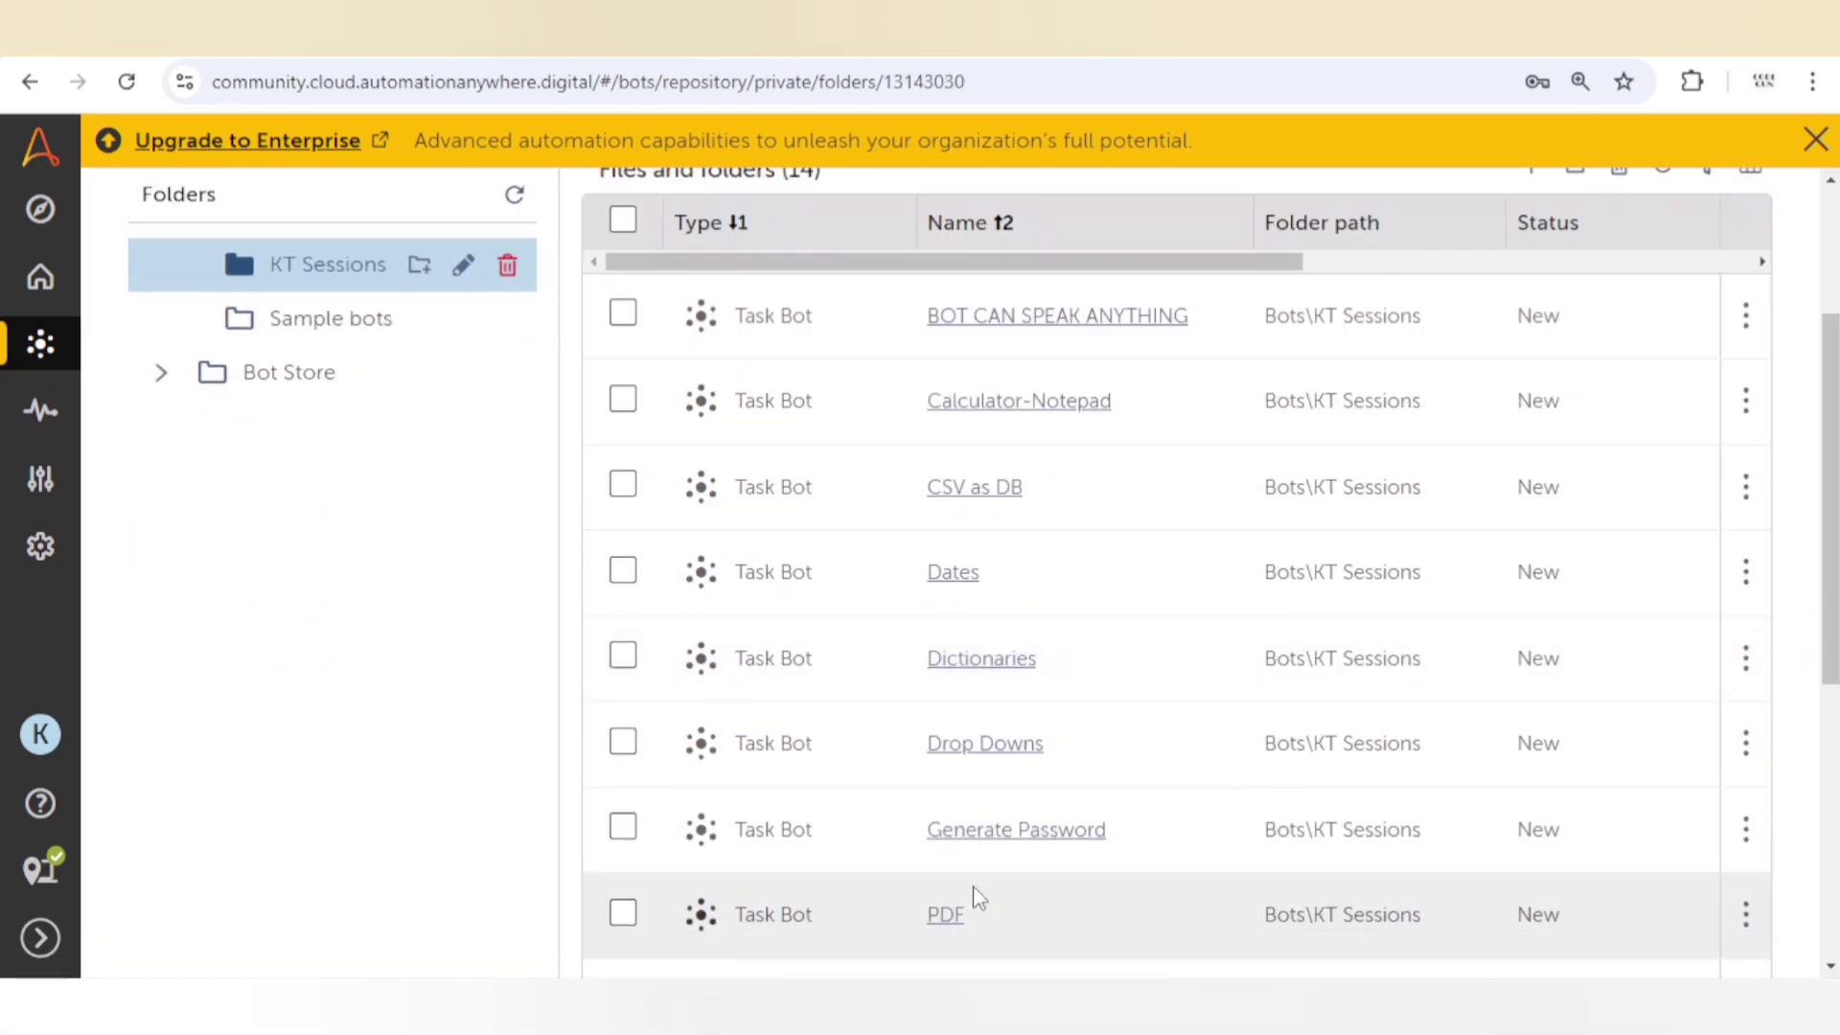
scroll(977, 899, down, 3)
scroll(1093, 842, up, 6)
click(1526, 434)
click(1628, 623)
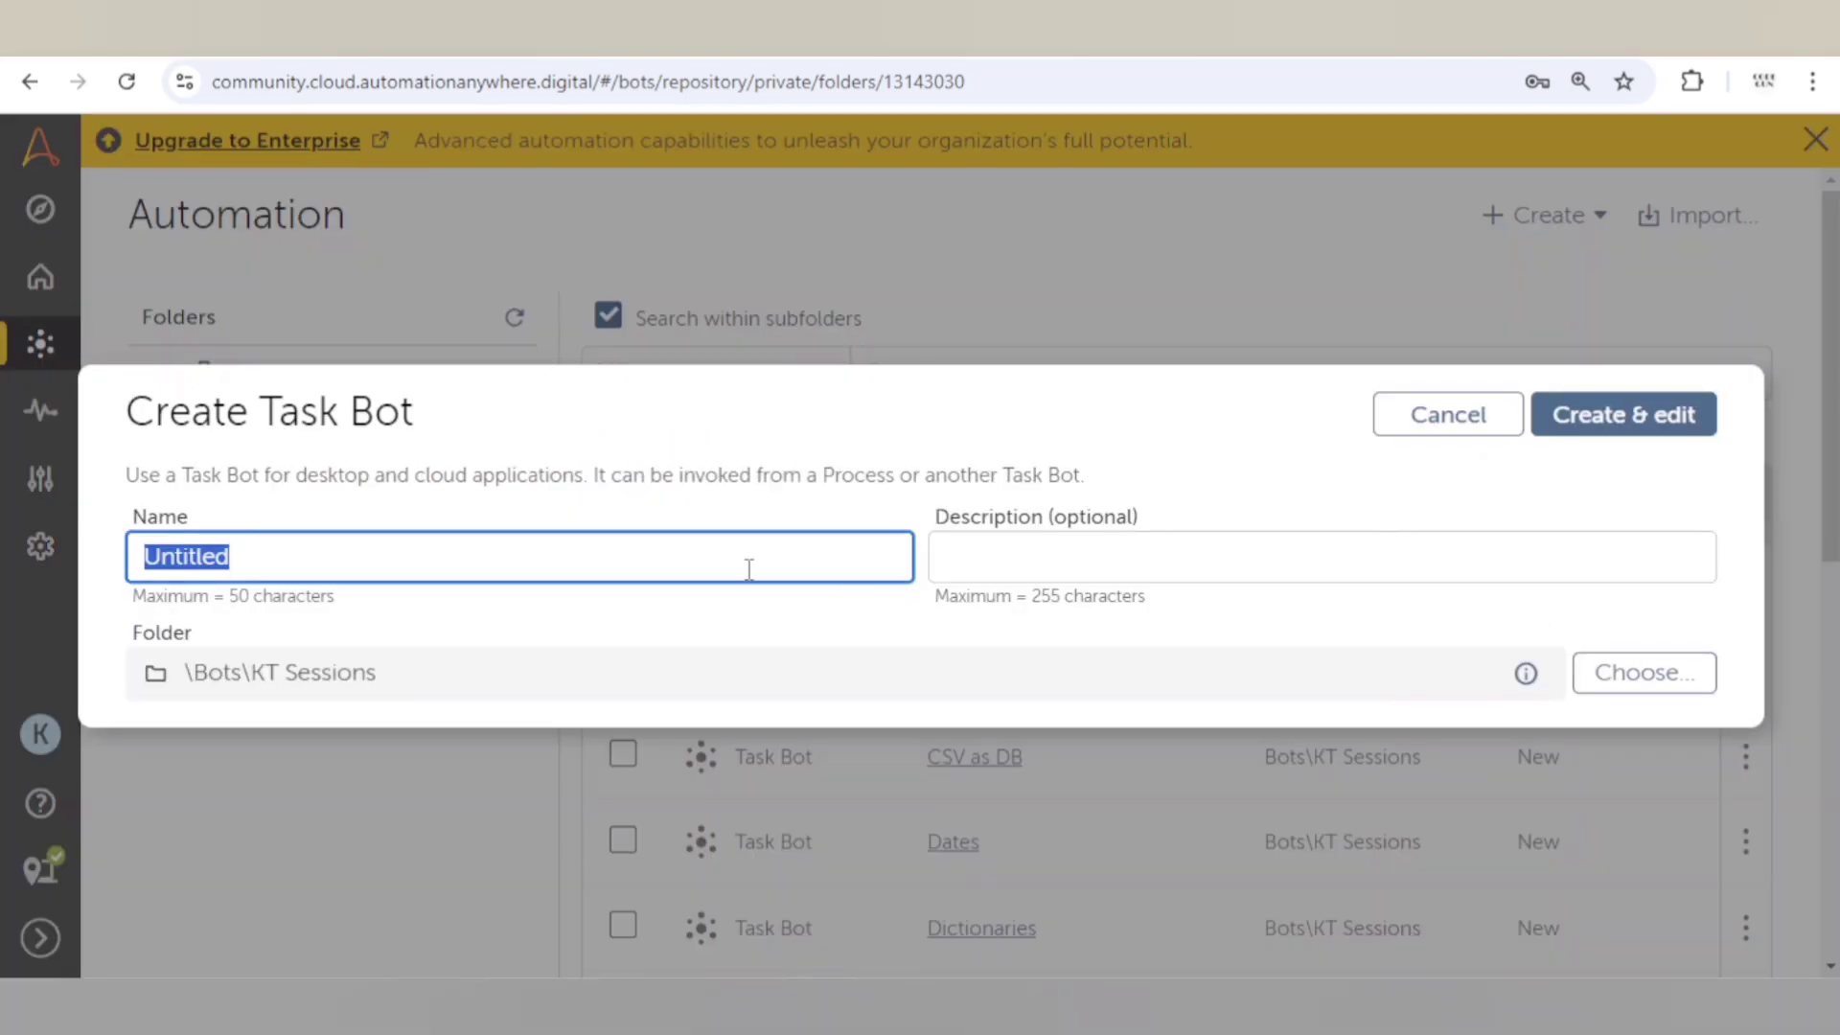
text(DLL Demo)
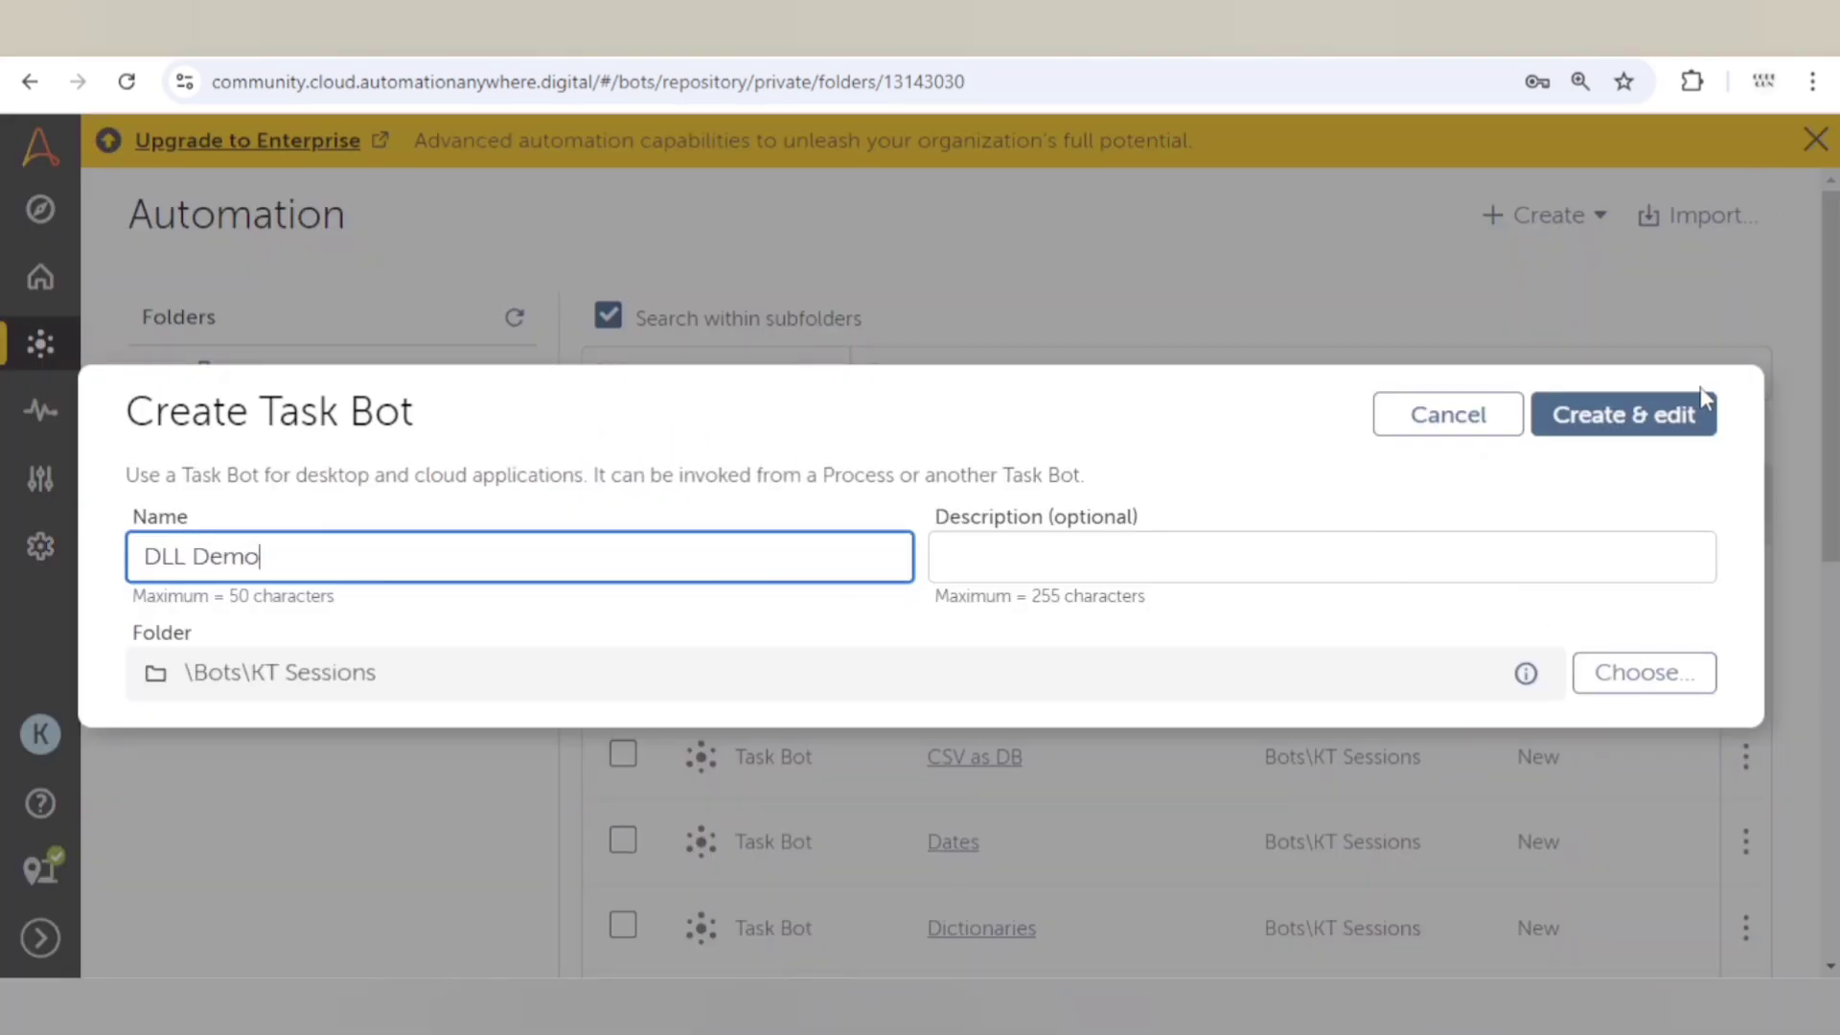
click(1701, 401)
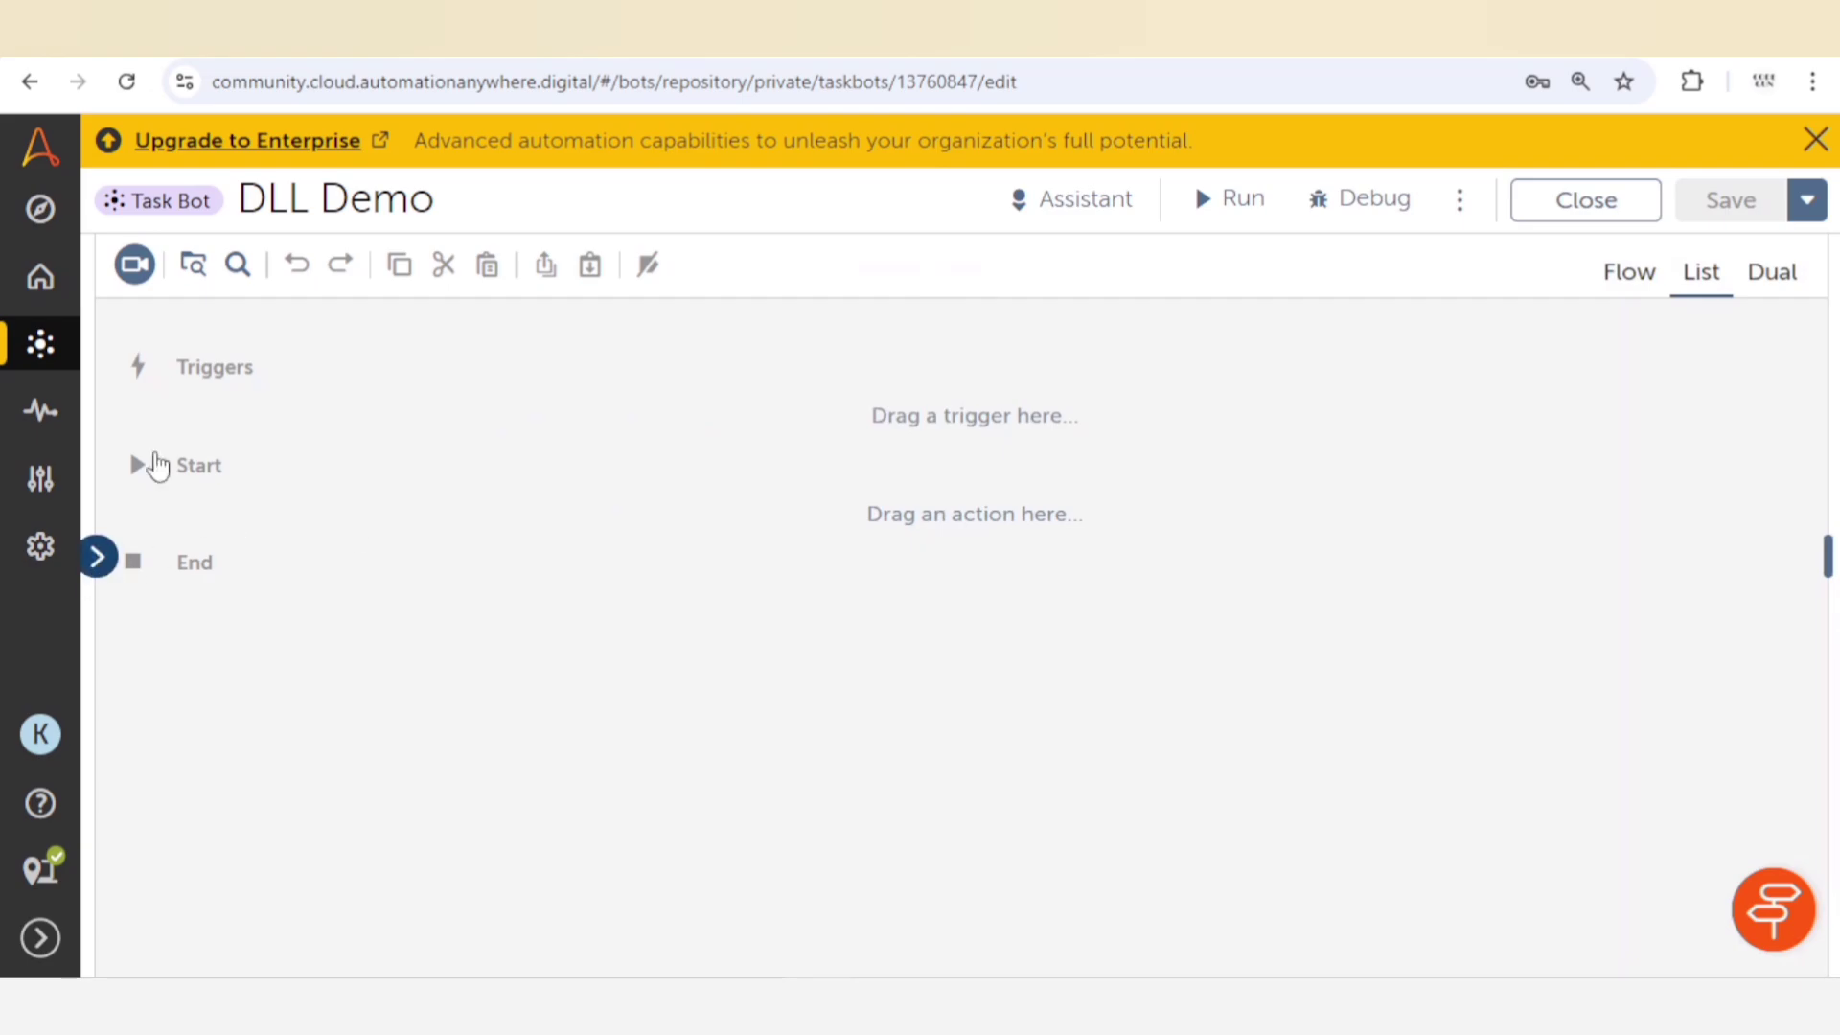
Find the DLL actions and add Open, Run function and Close, in that order, to the bot's flow
click(98, 551)
click(215, 390)
text(dll)
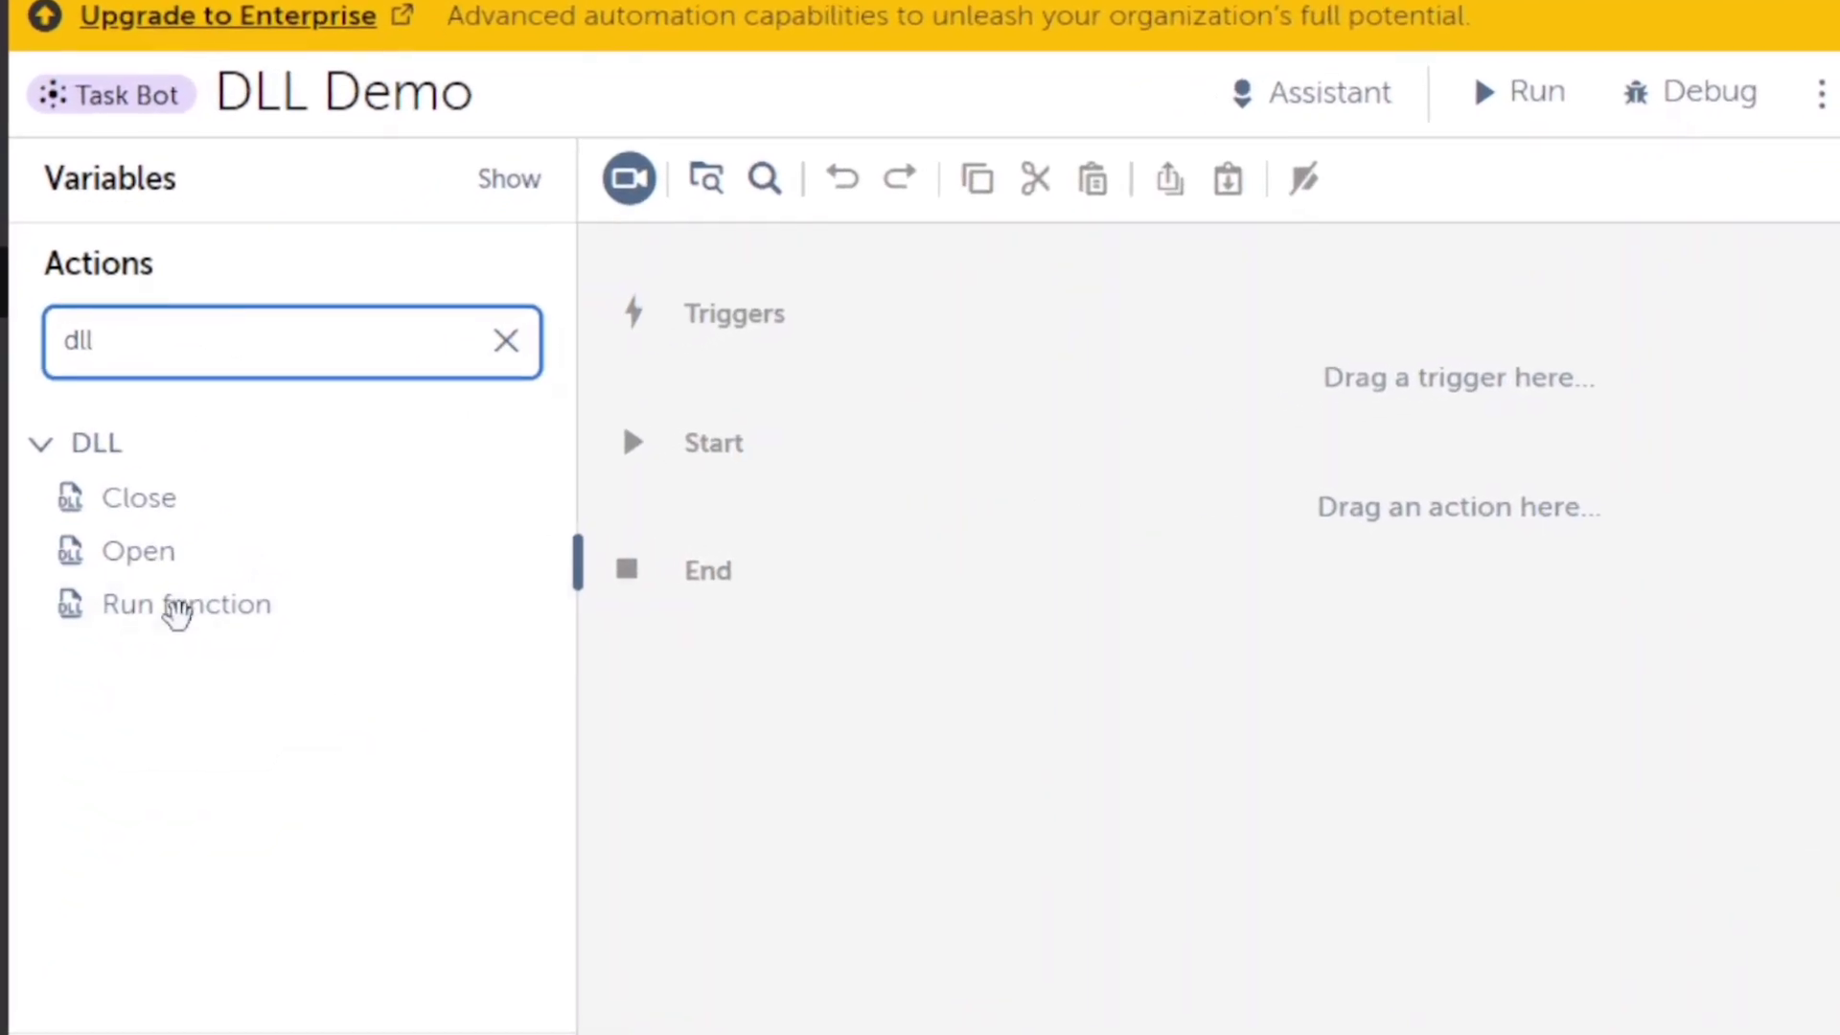
mouse_move(120, 451)
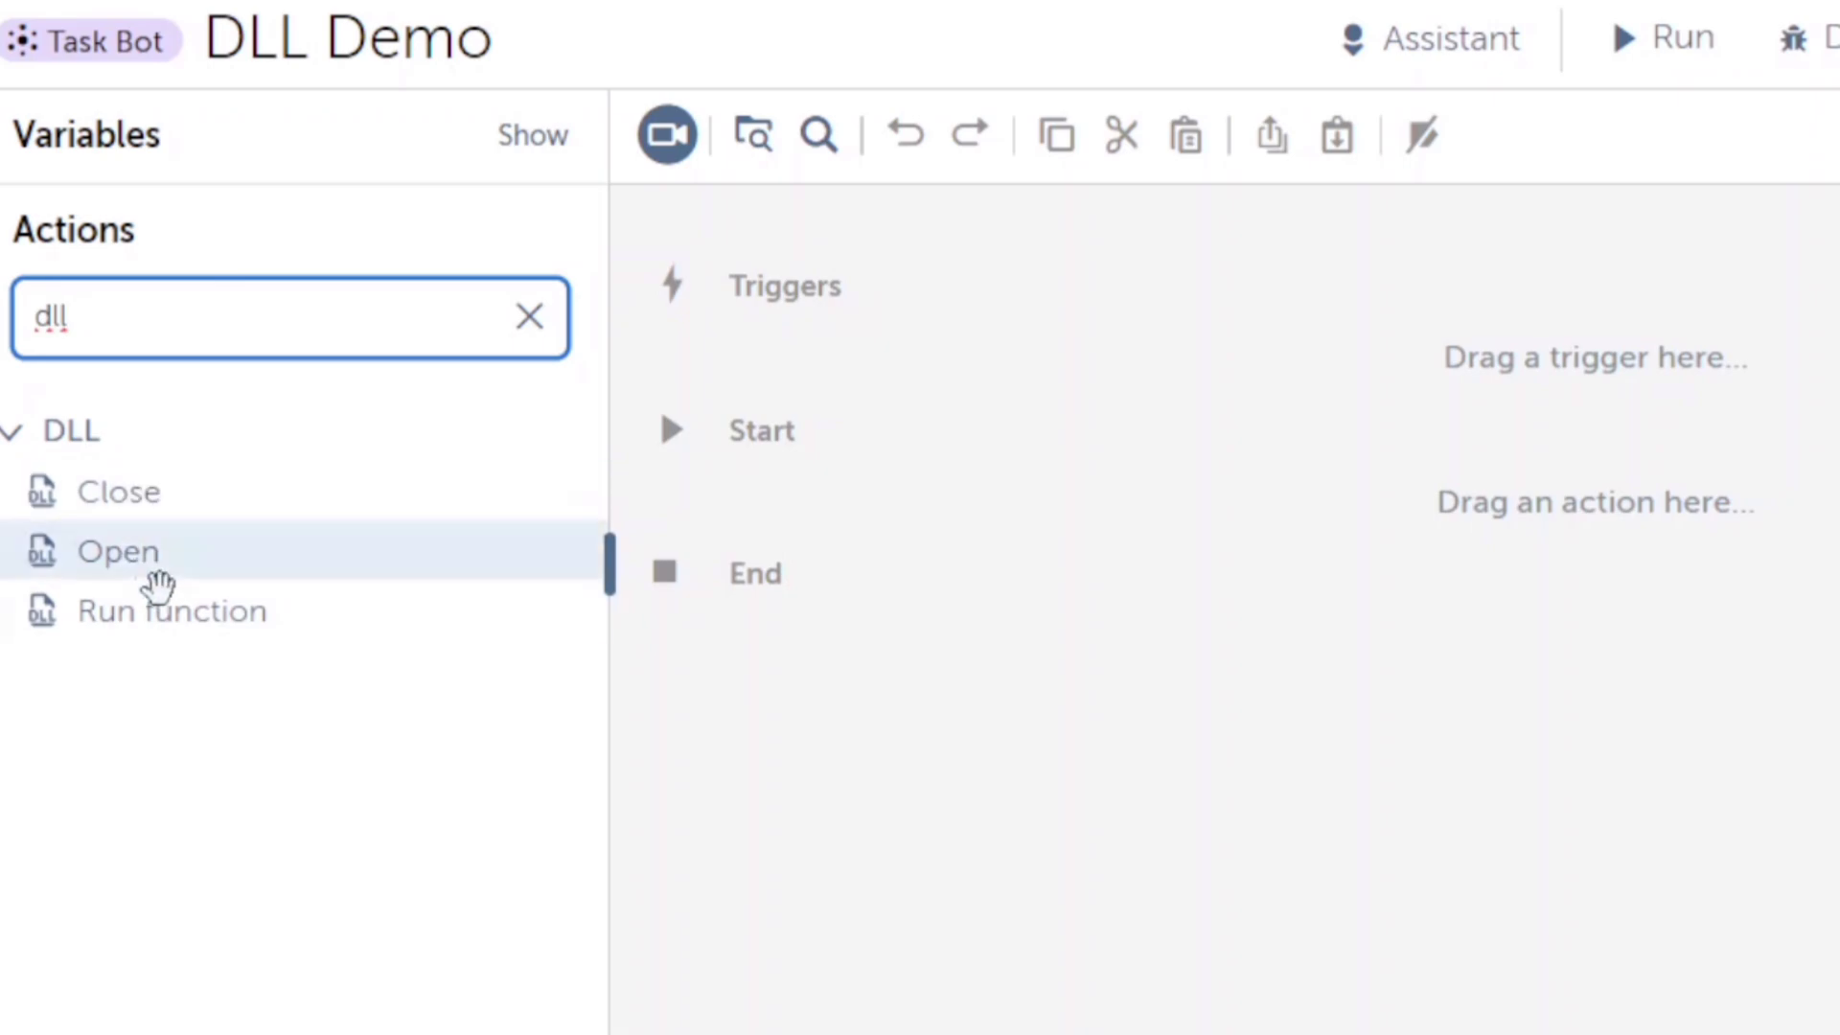
drag(146, 571, 1467, 523)
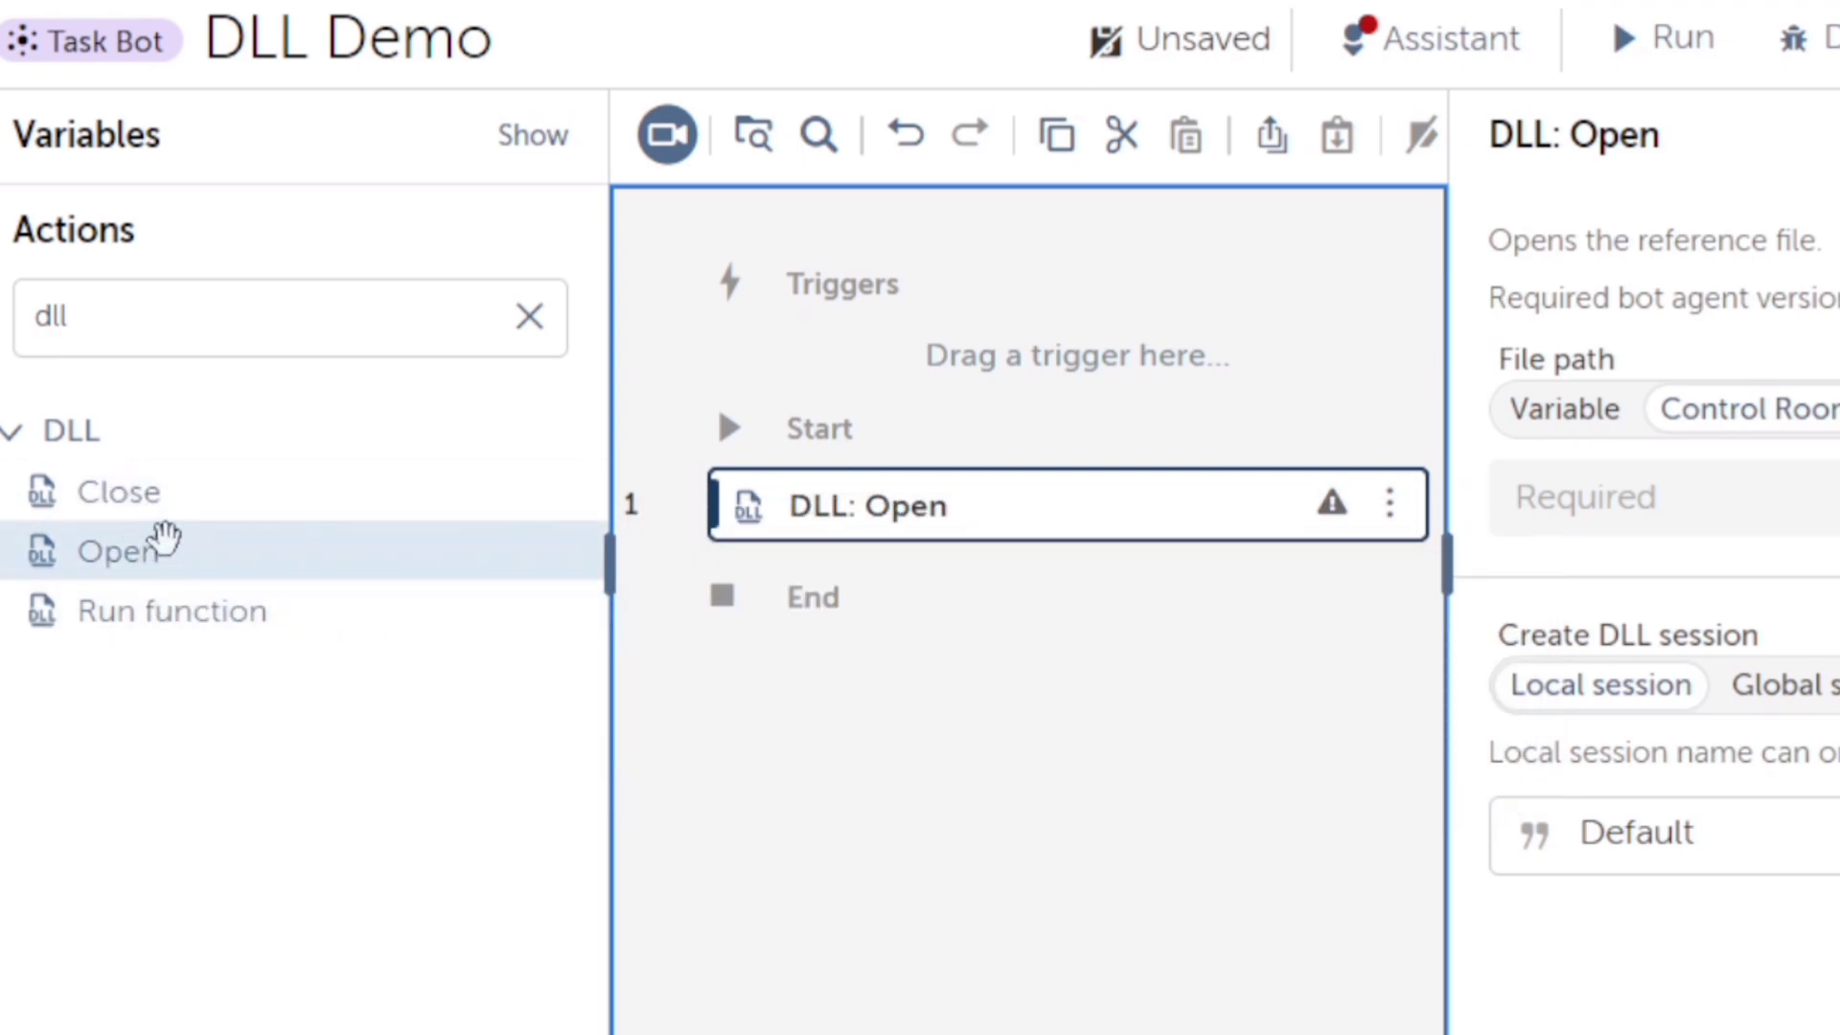
drag(173, 624, 818, 580)
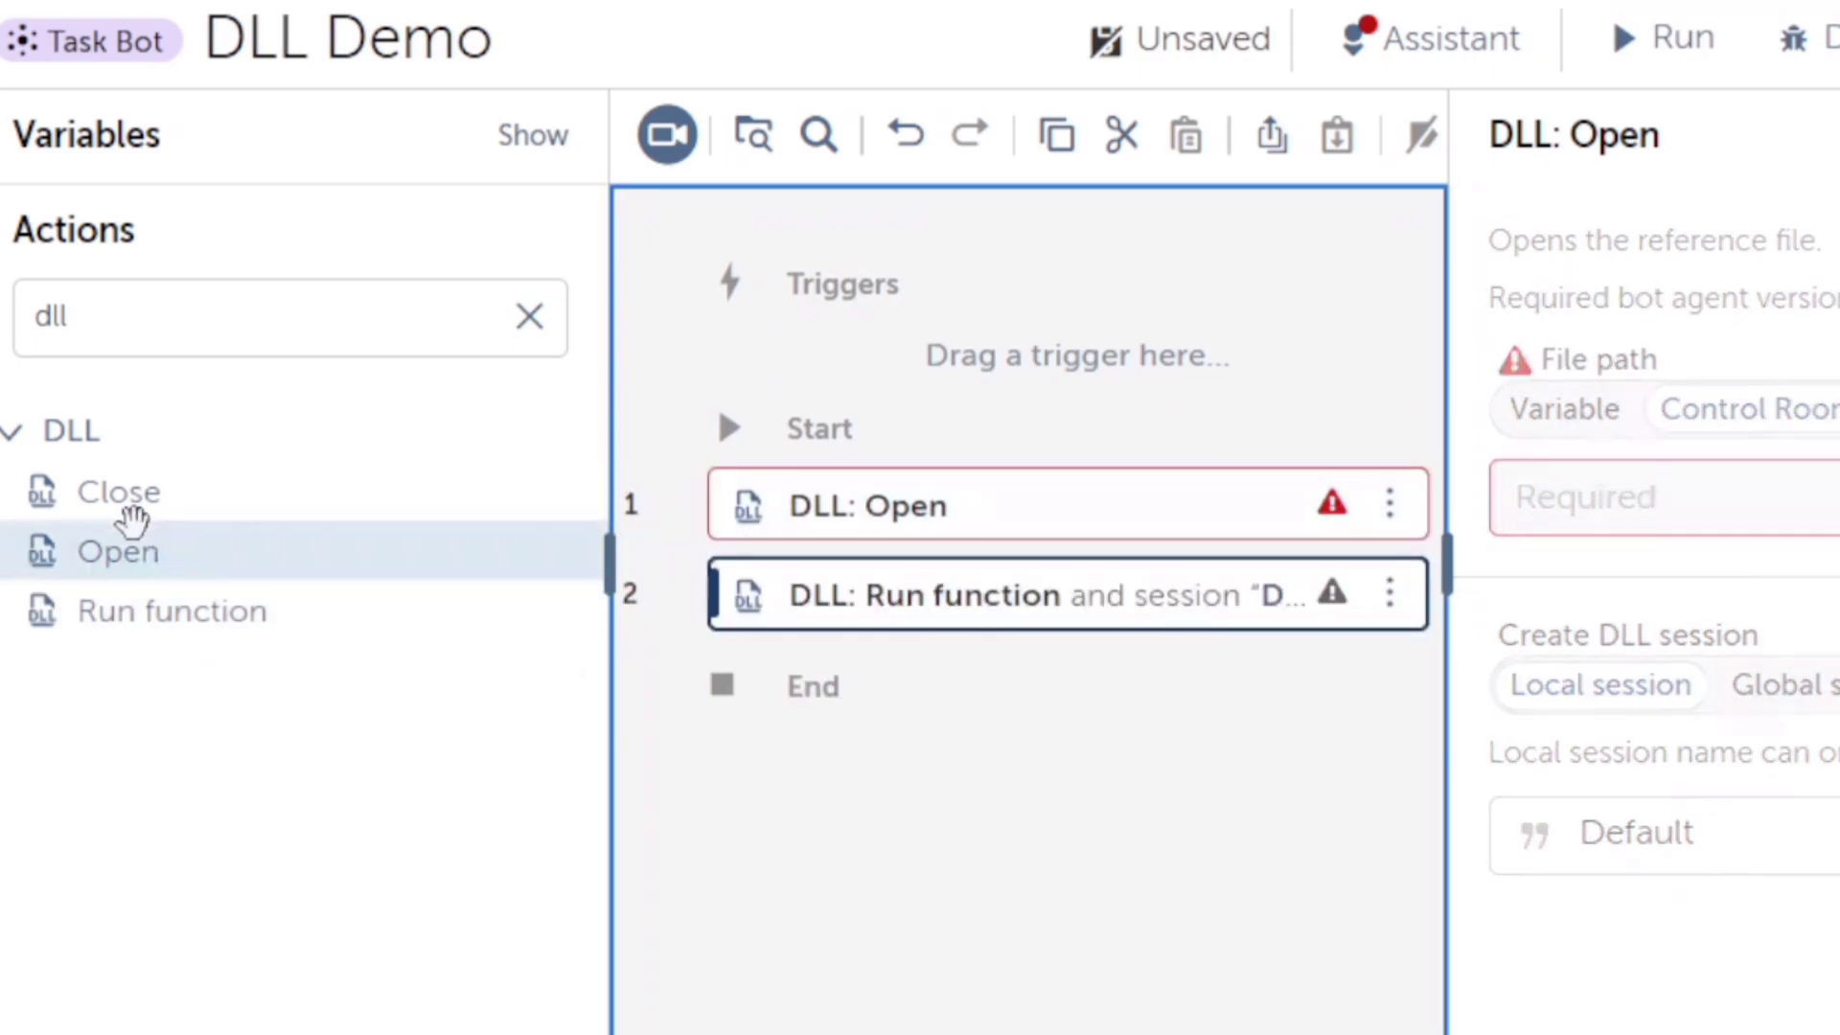
drag(124, 492, 945, 677)
Set the DLL: Open action's Control Room file to SampleDLLFiles.dll from the Bots\DLL Files folder
click(875, 541)
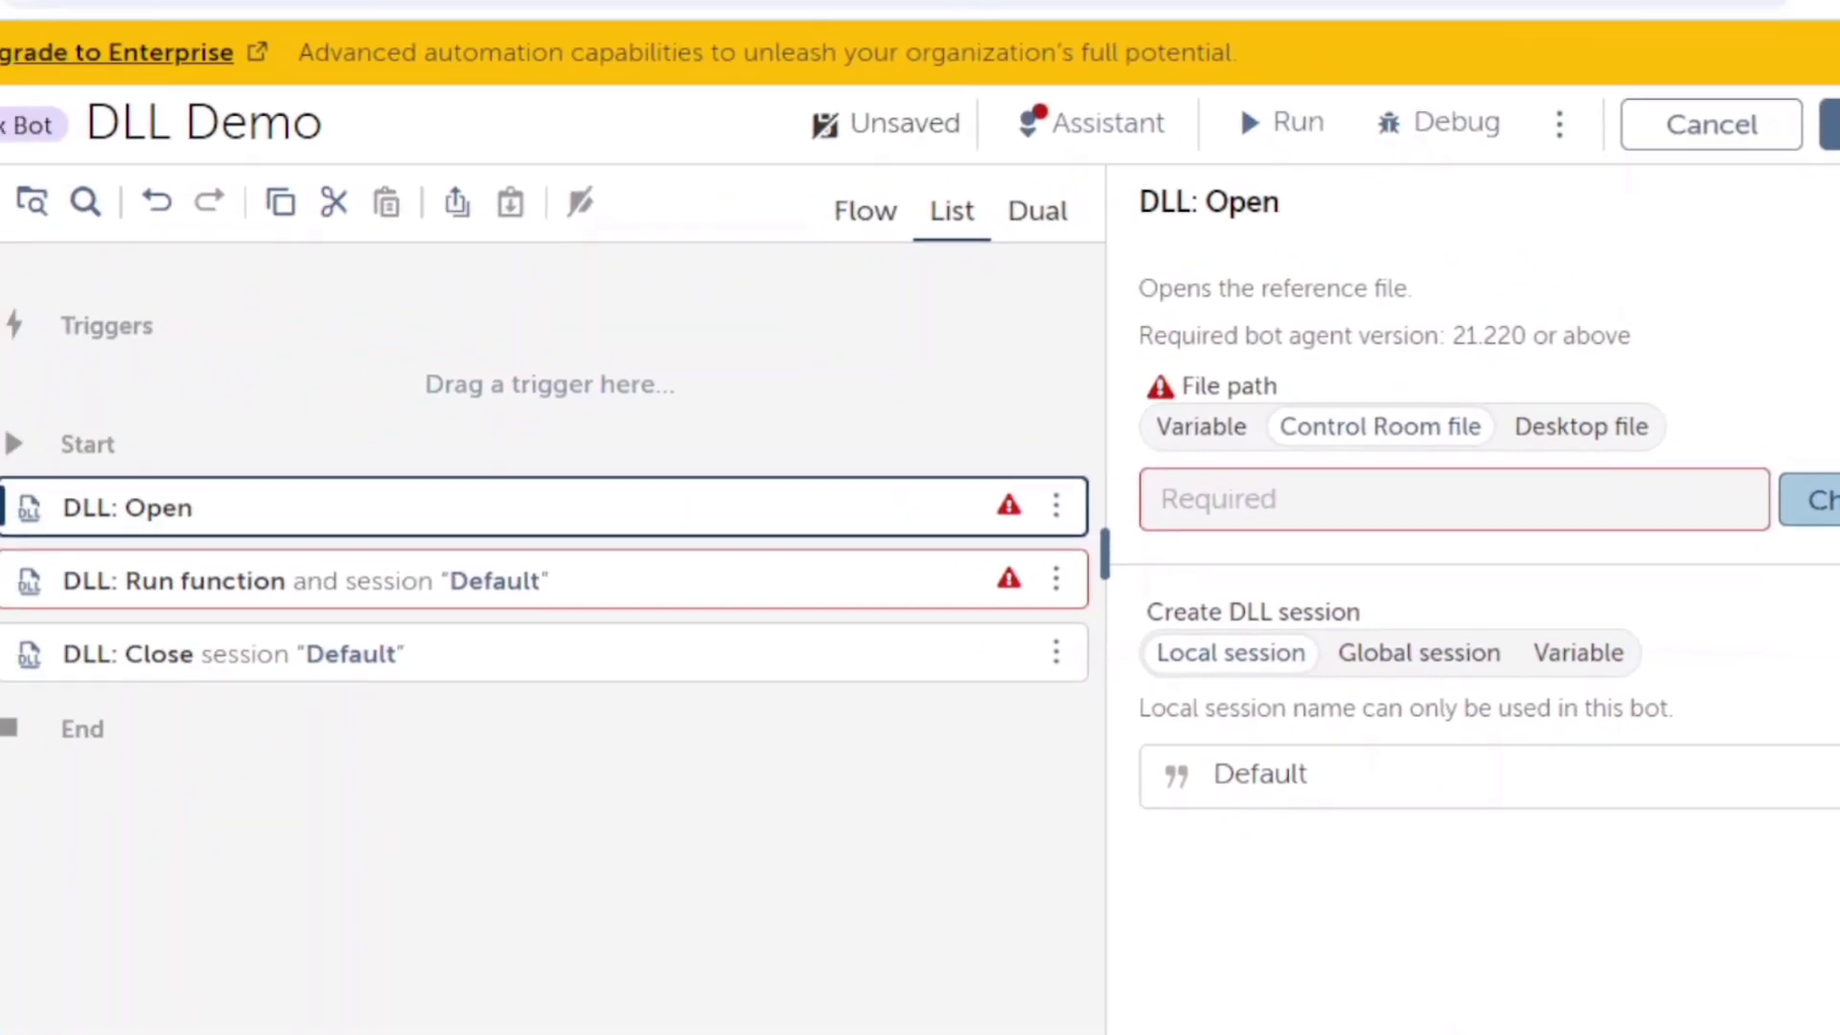
click(1785, 412)
click(1432, 168)
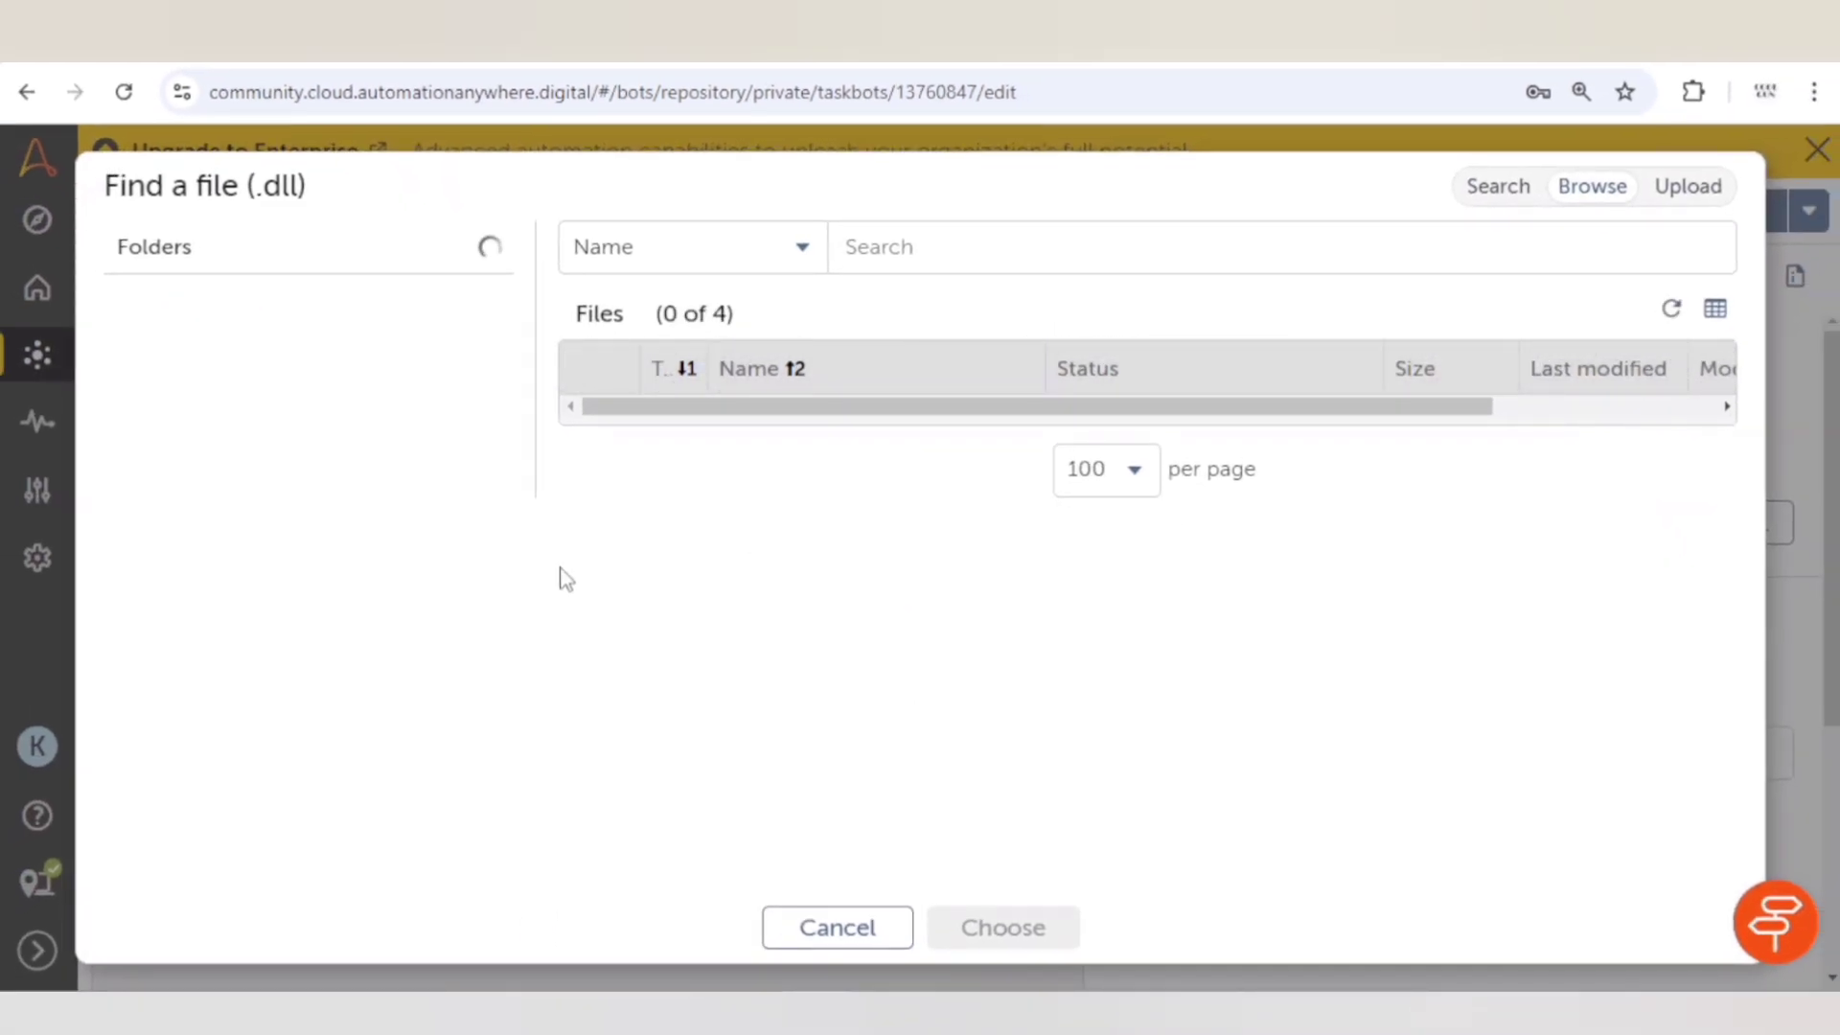
click(196, 305)
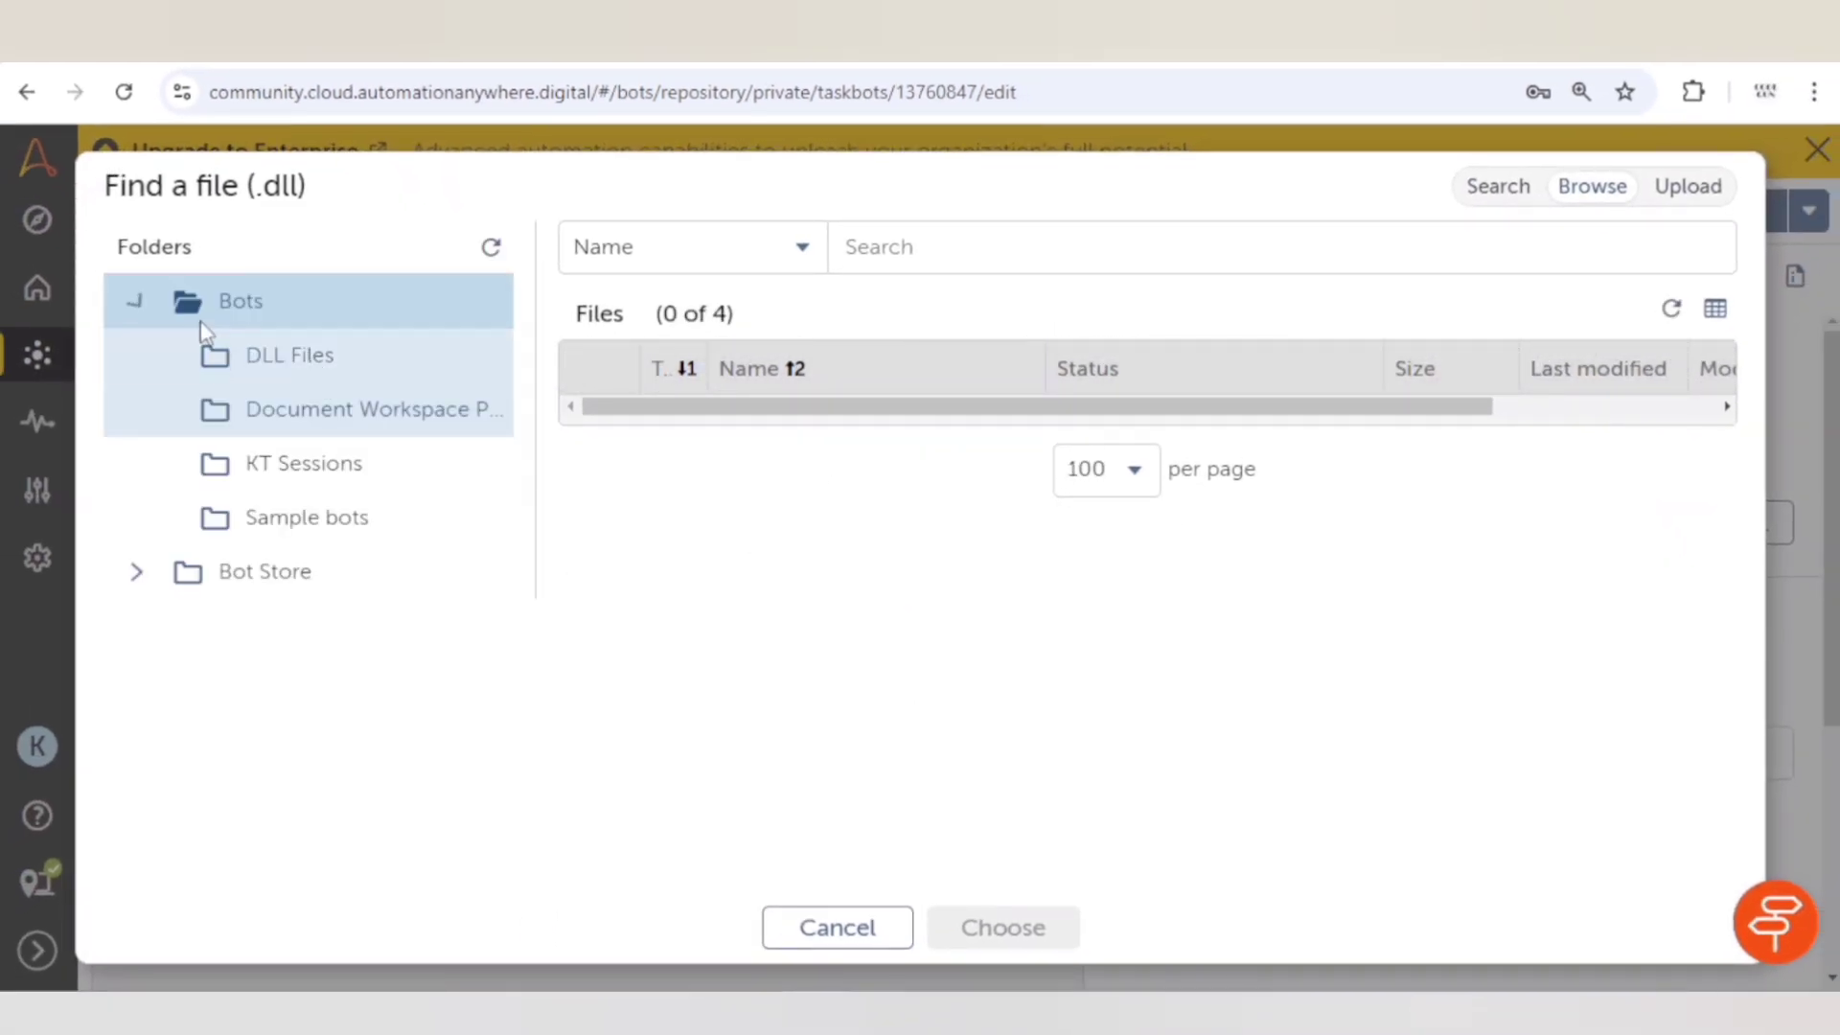
click(259, 356)
click(600, 461)
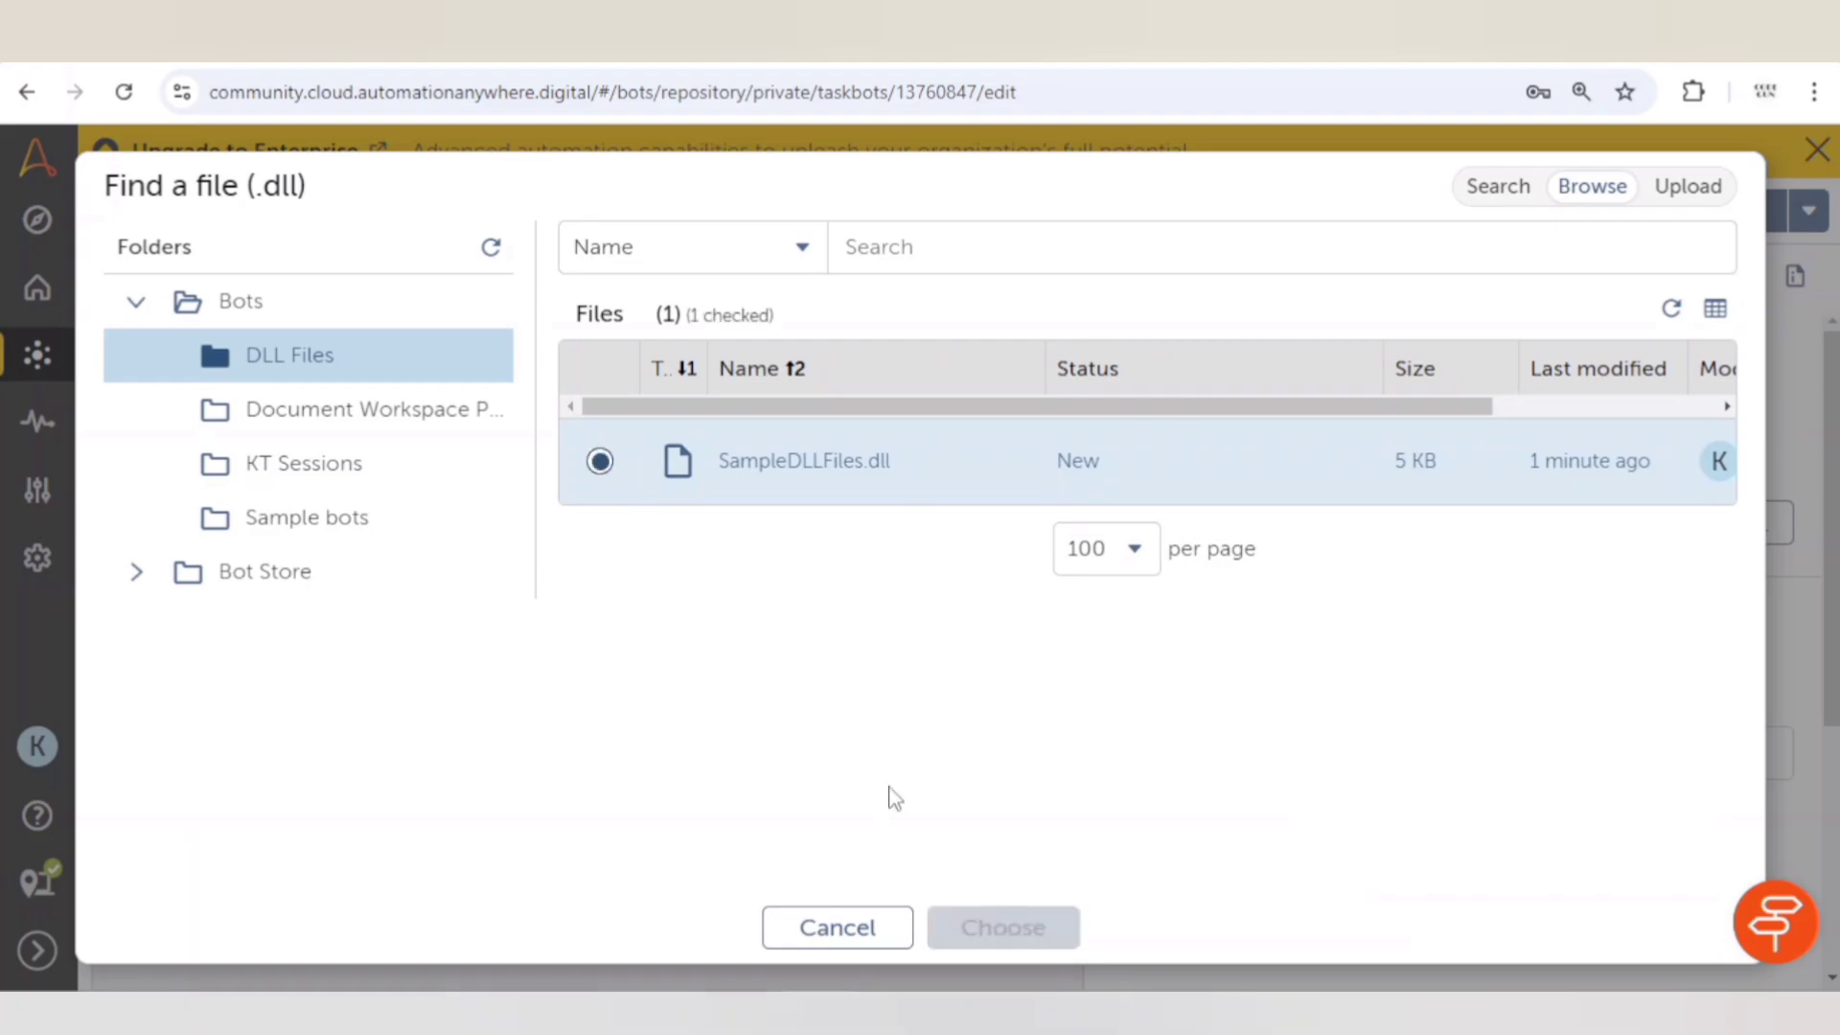
click(1003, 929)
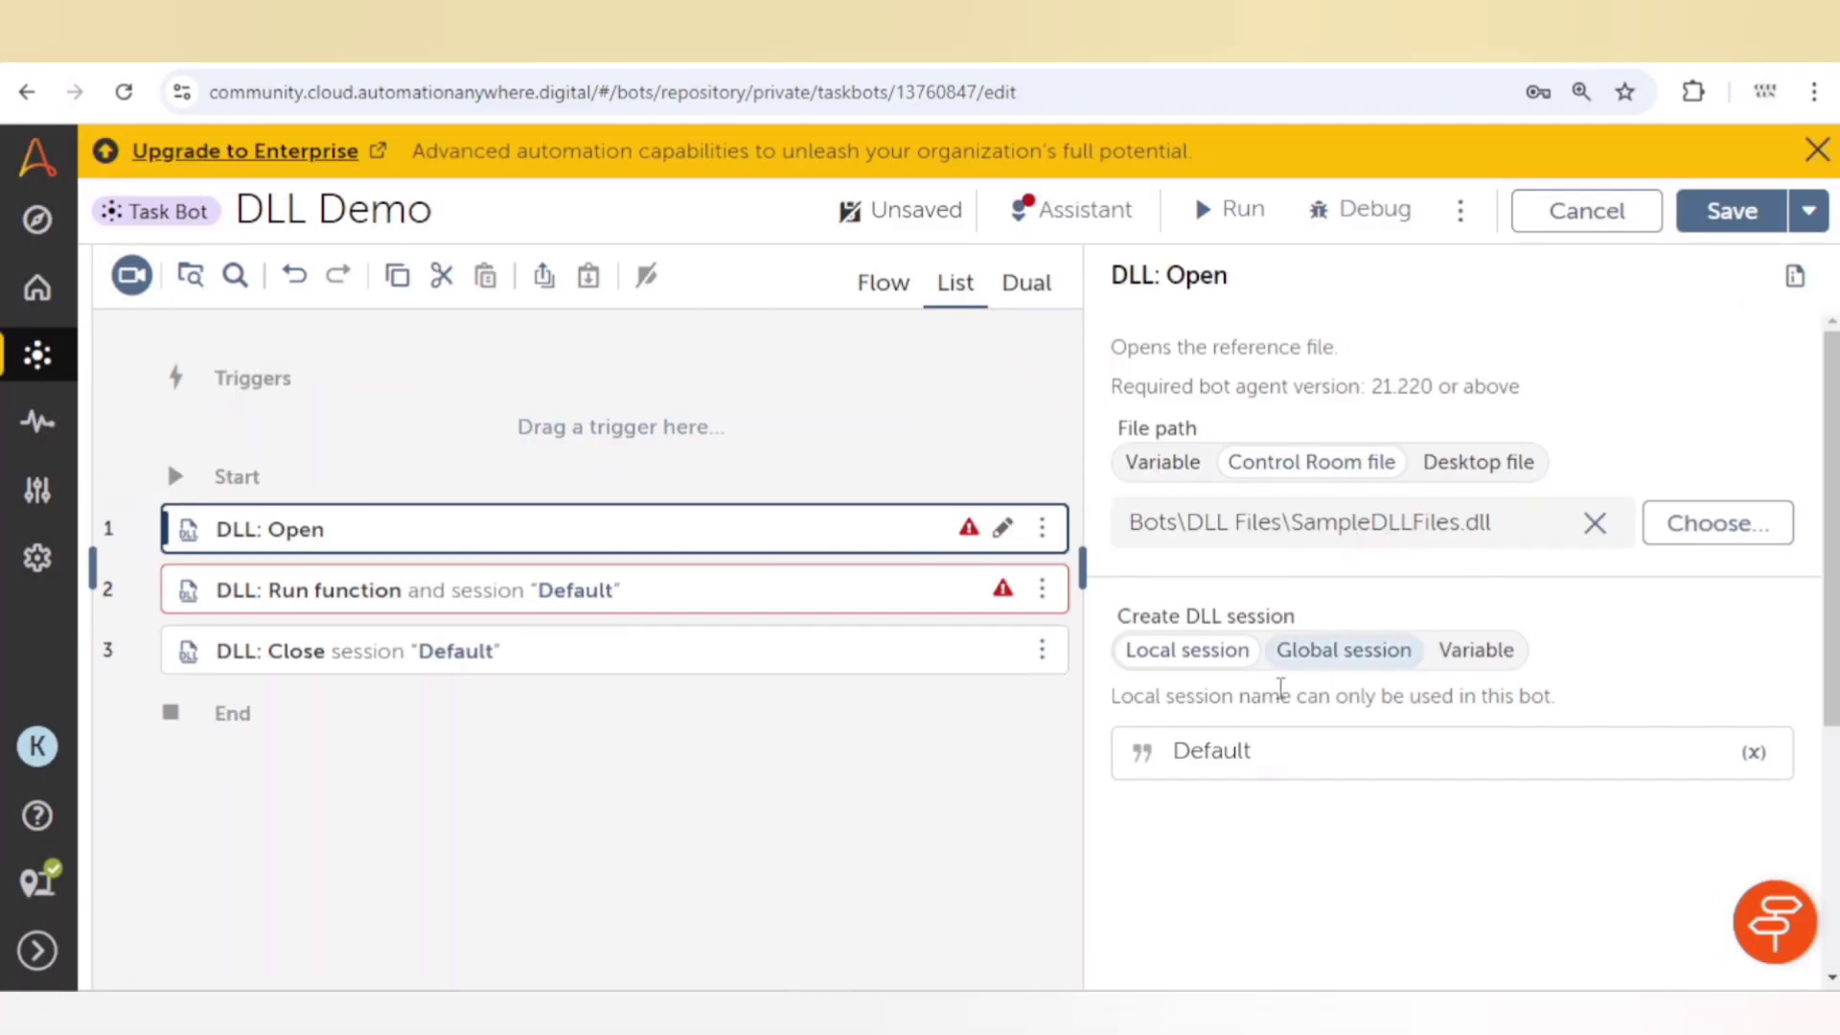
drag(1281, 749, 1177, 752)
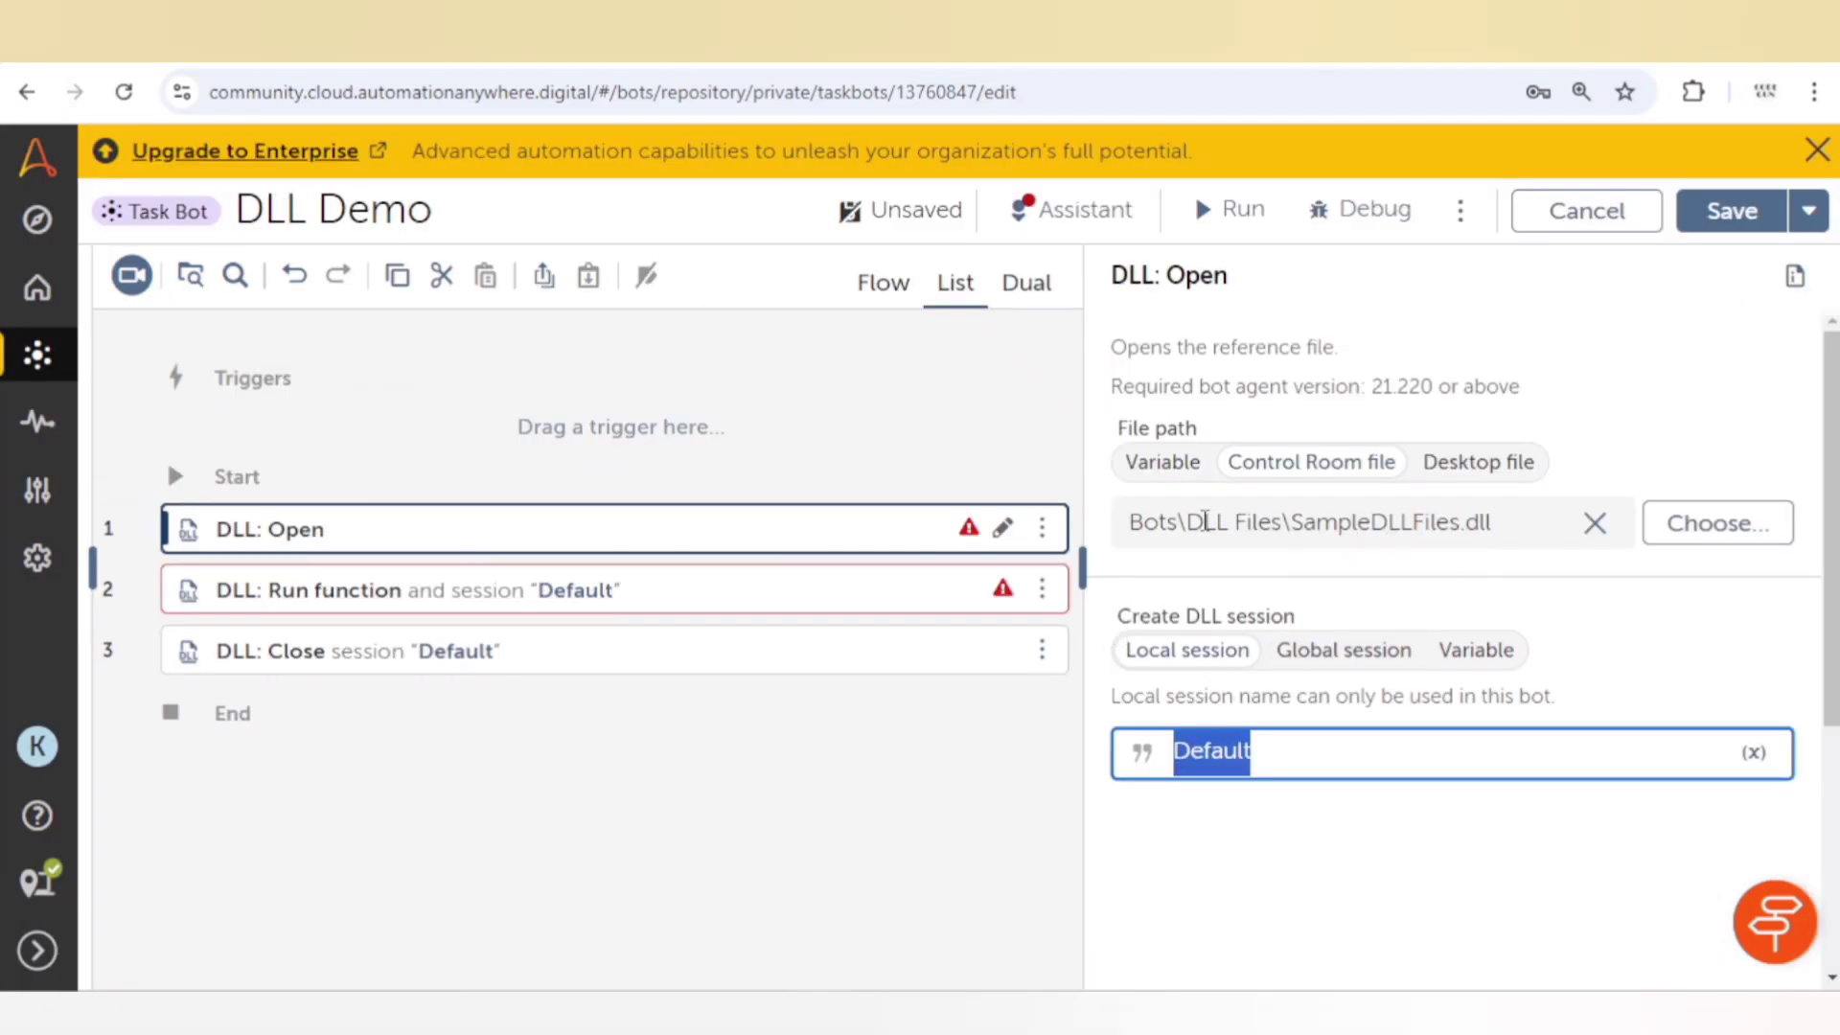
Open the DLL: Run function action and review its session, namespace, class name and function name fields
click(575, 584)
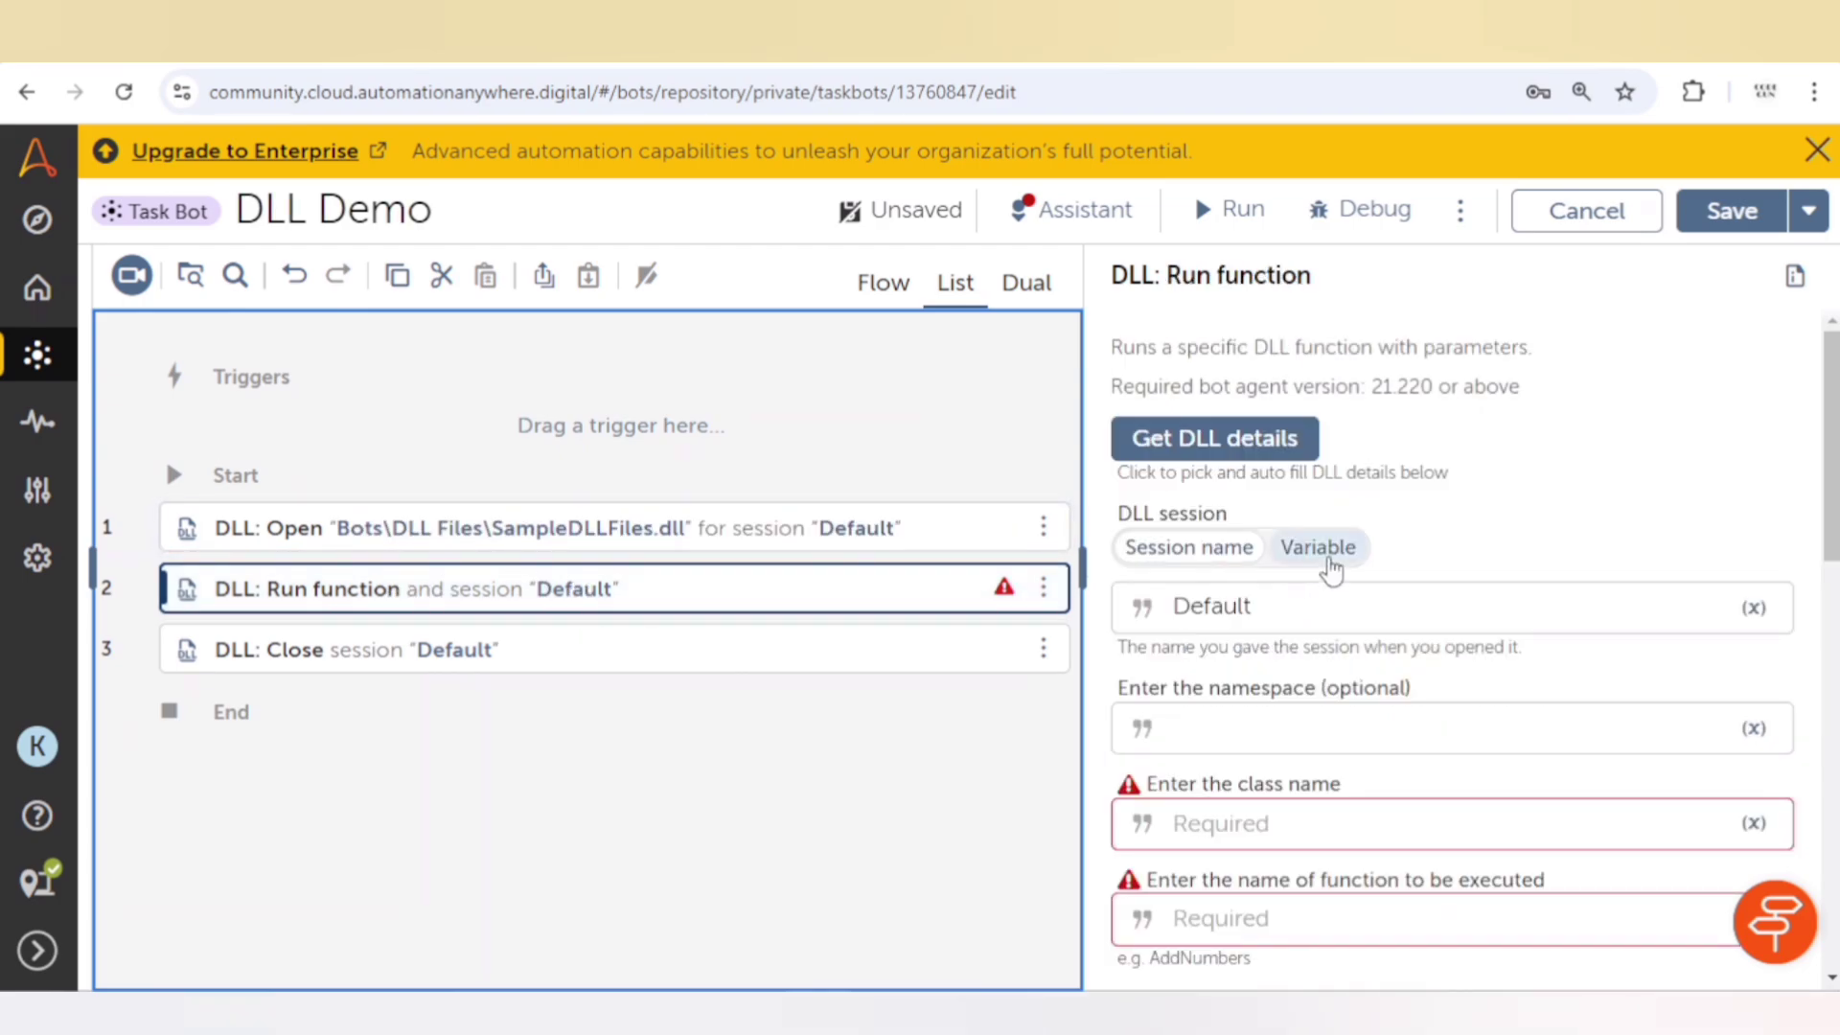
drag(1120, 519, 1257, 526)
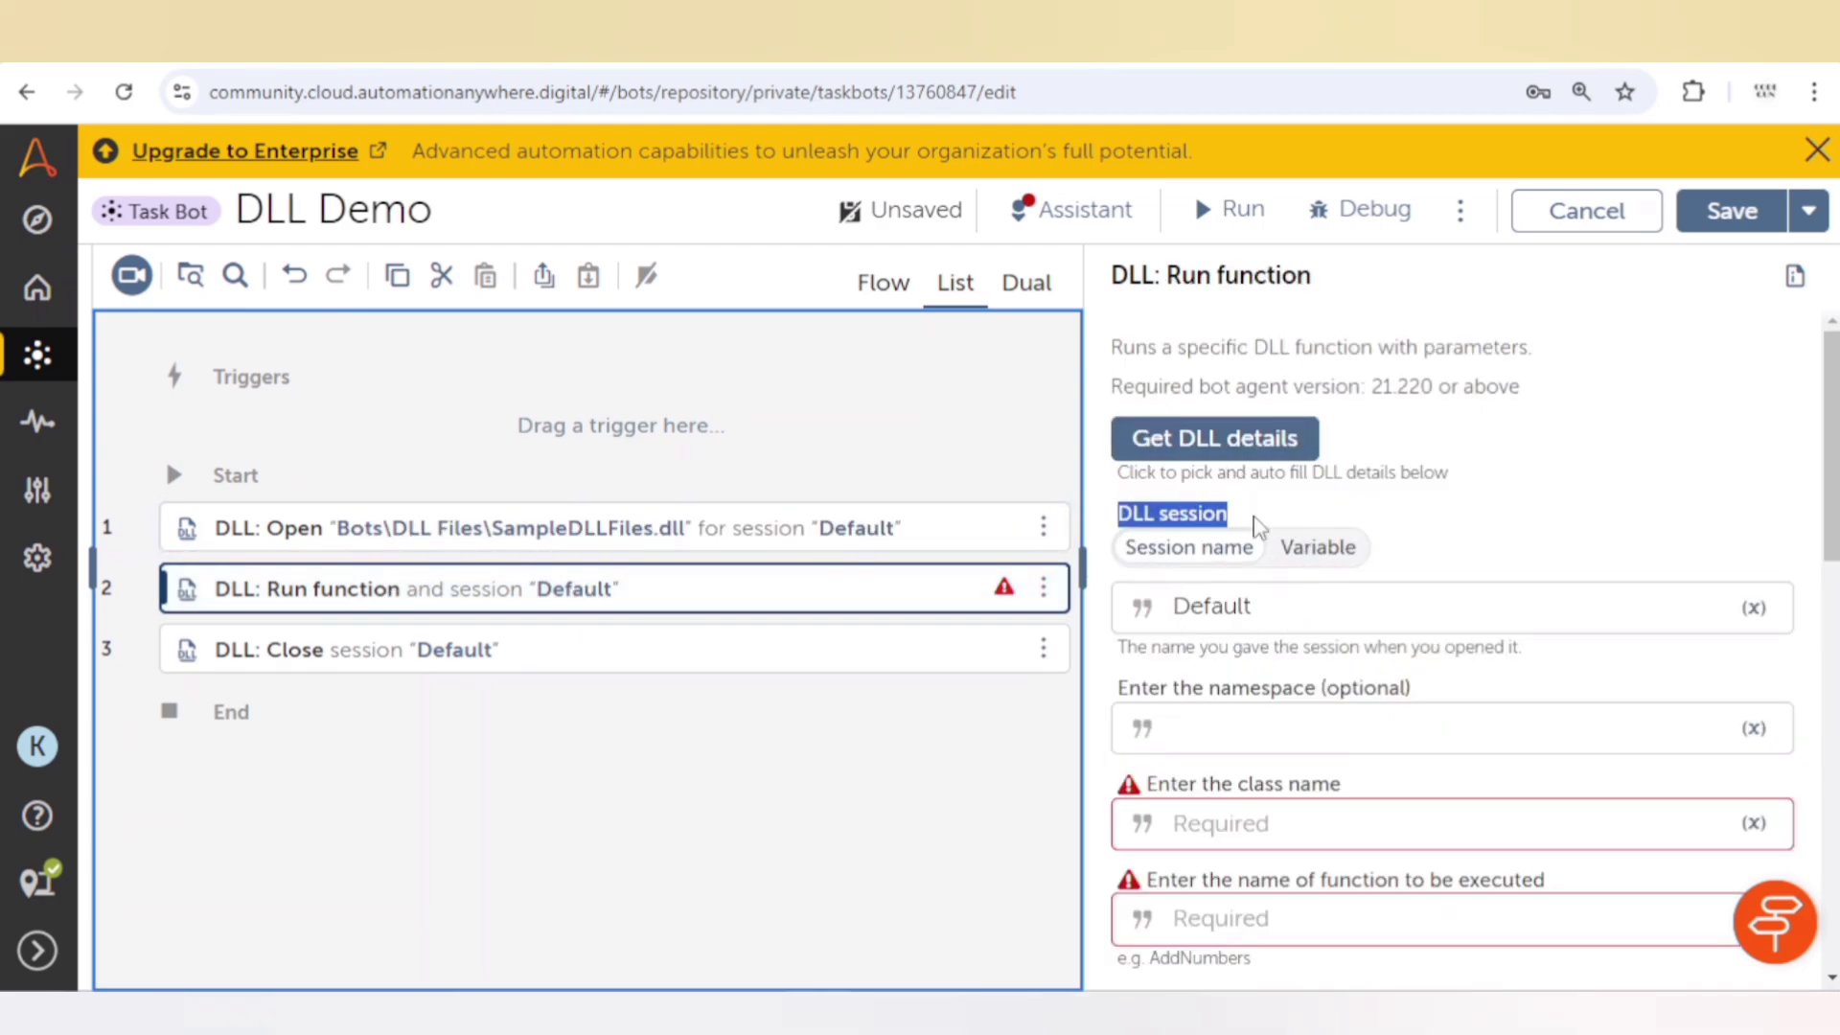
drag(1132, 683, 1399, 683)
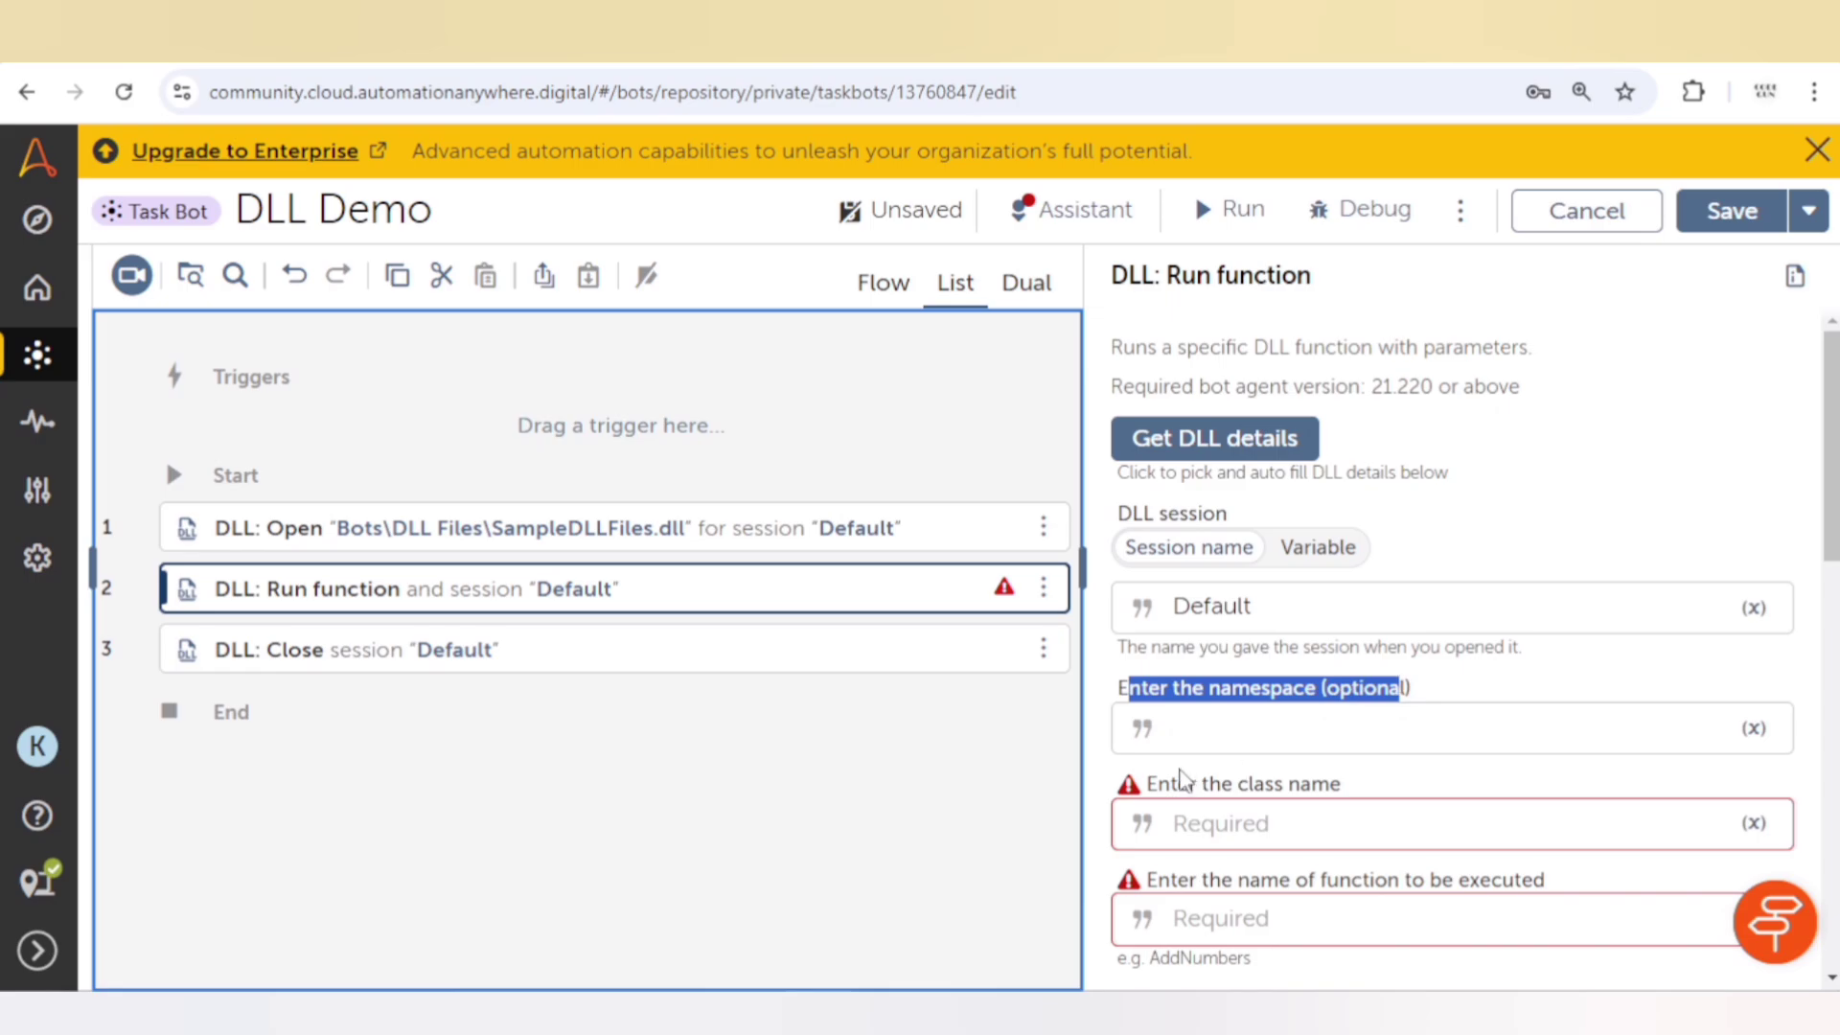
drag(1181, 779, 1399, 801)
drag(1148, 878, 1529, 879)
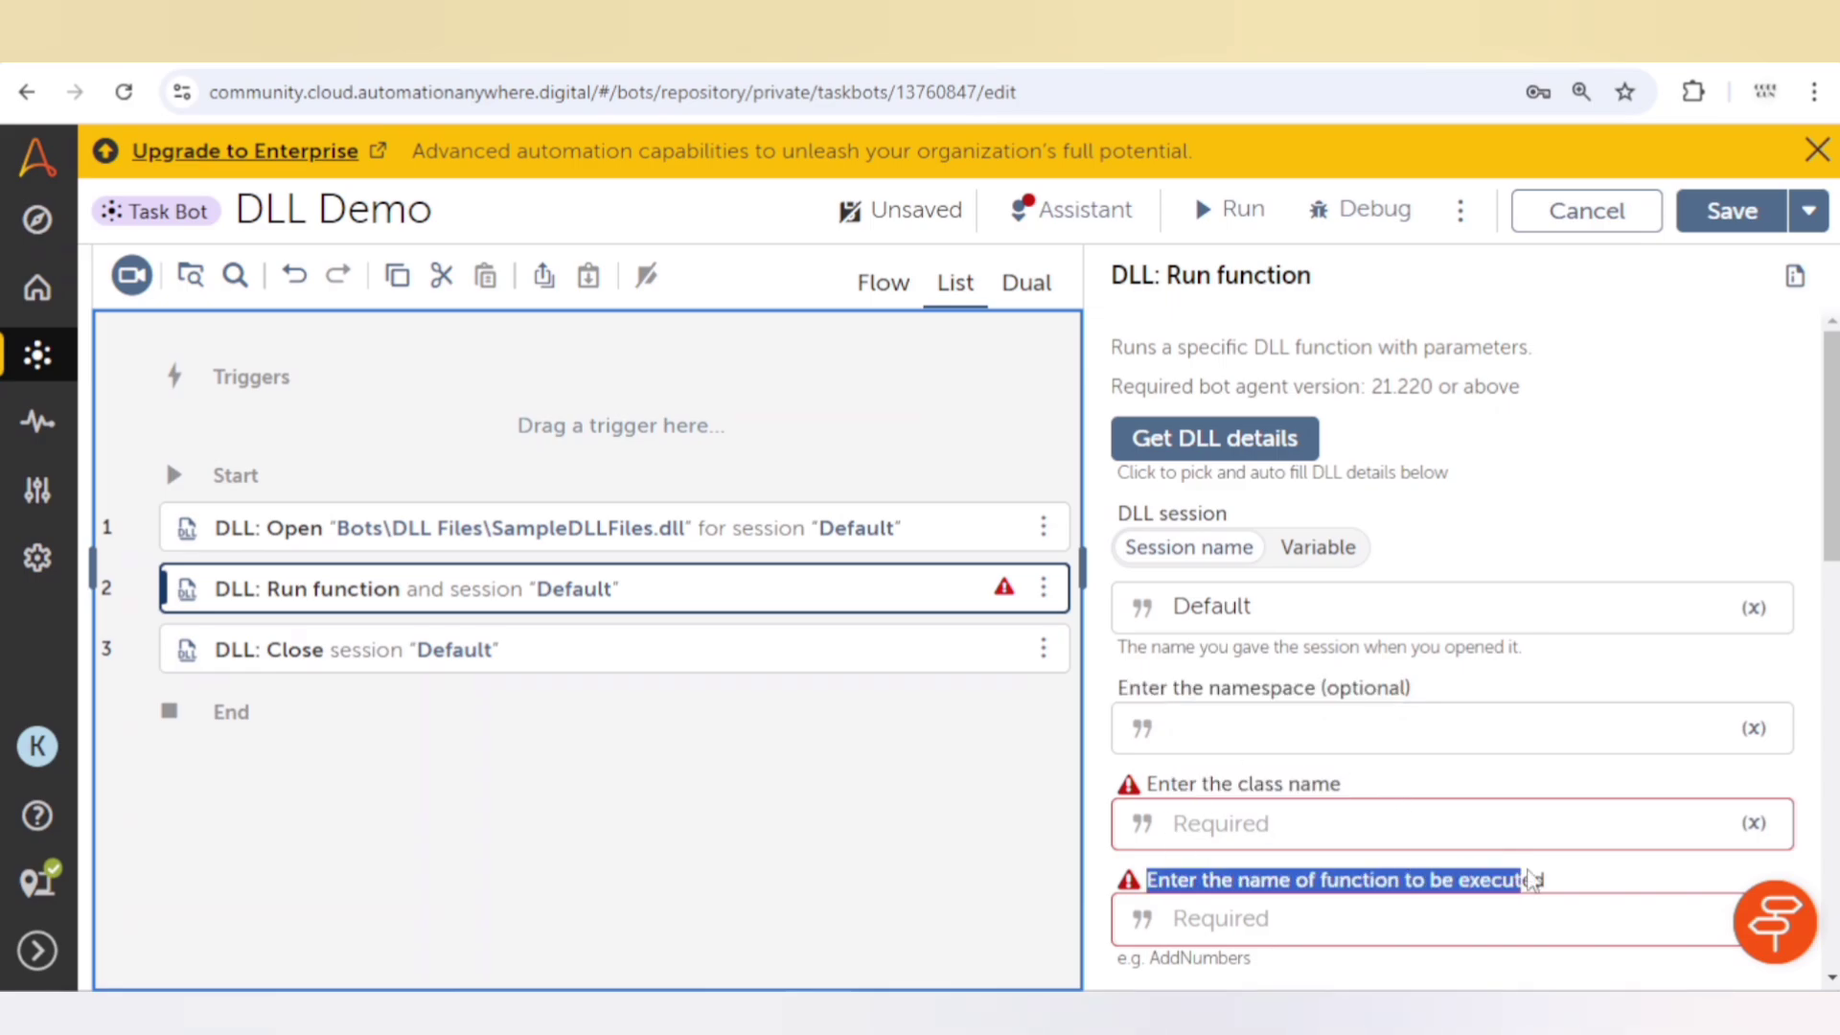
scroll(1529, 875, down, 3)
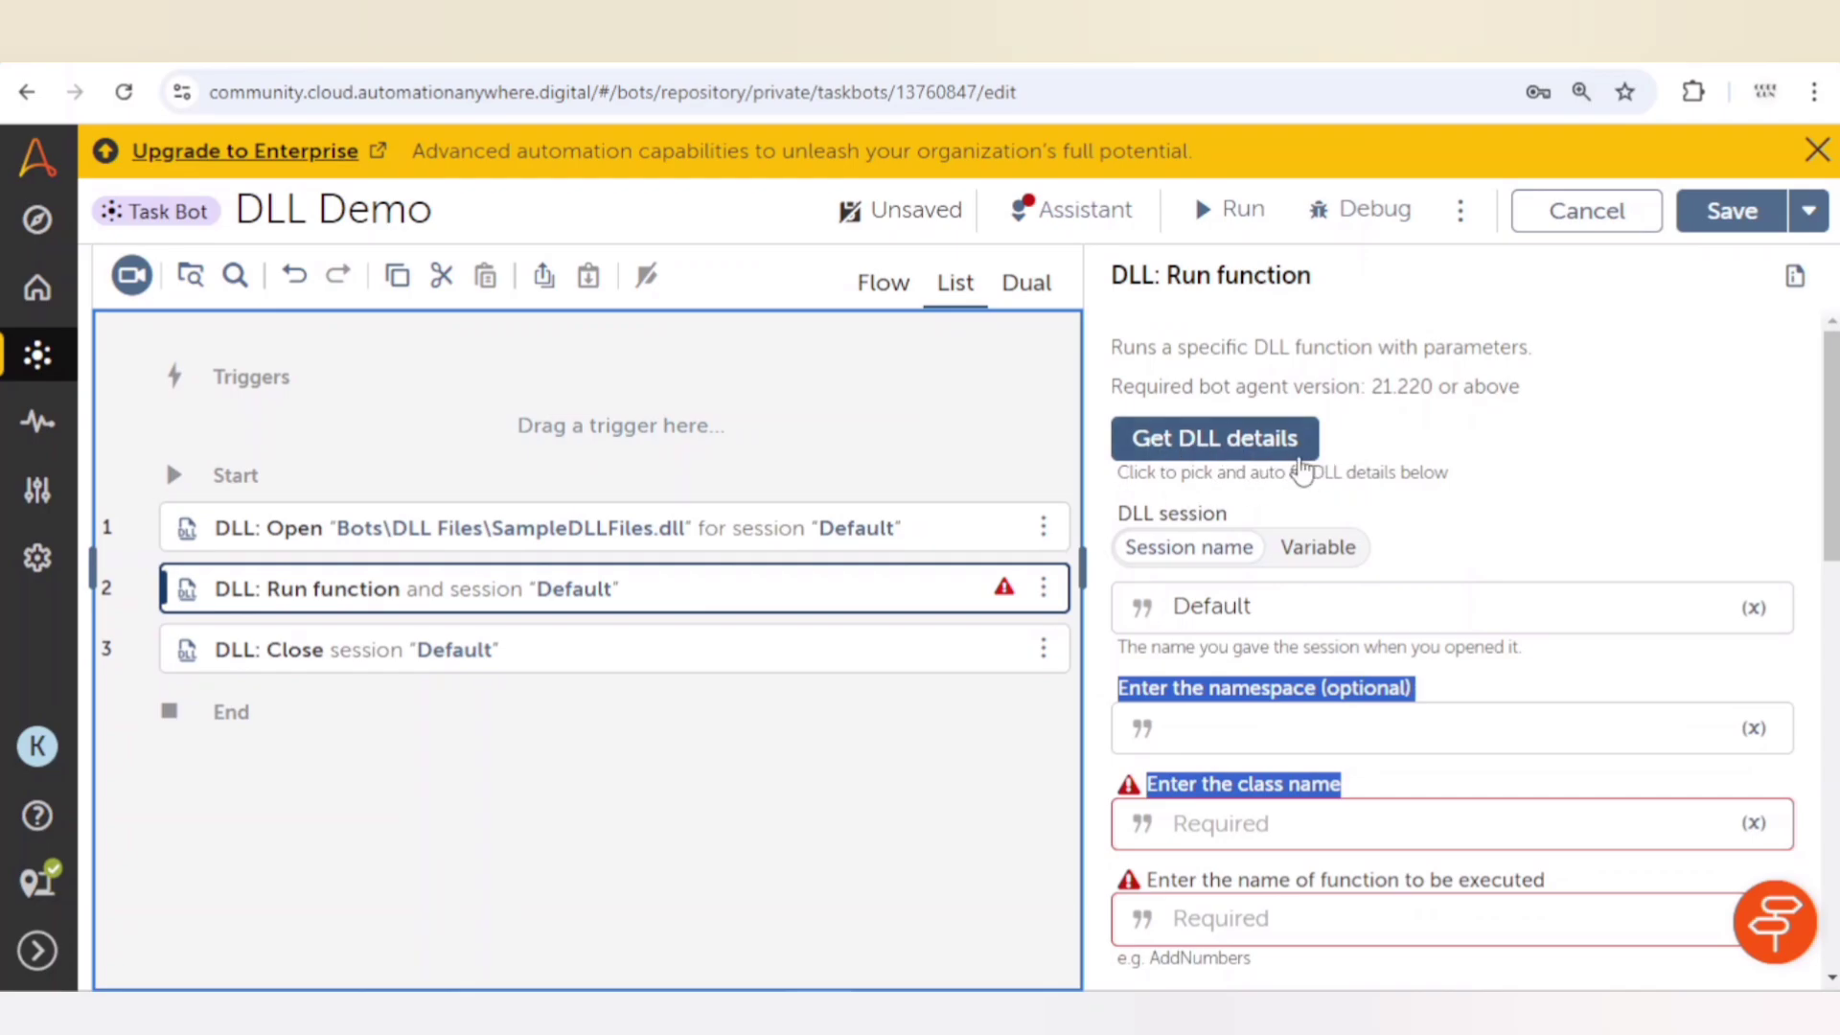
Get the DLL details for the Run function action from the Control Room file Bots\DLL Files\SampleDLLFiles.dll
click(1248, 446)
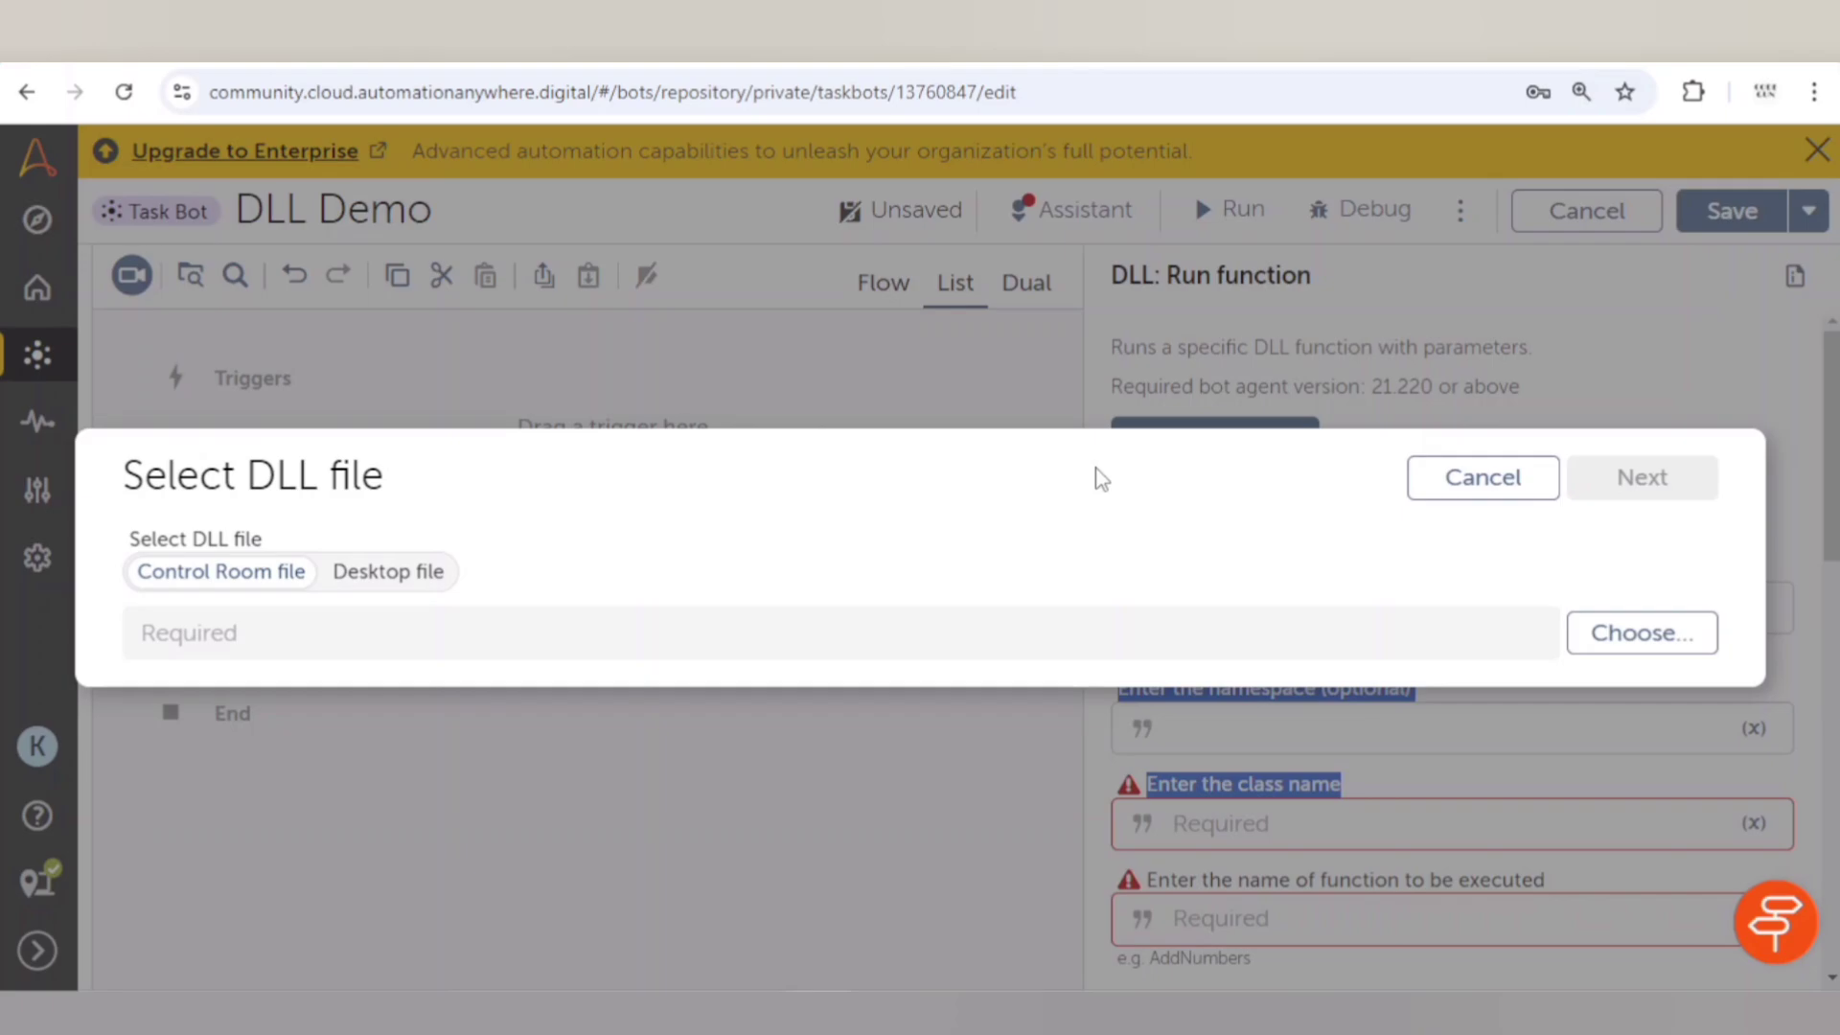
click(1637, 631)
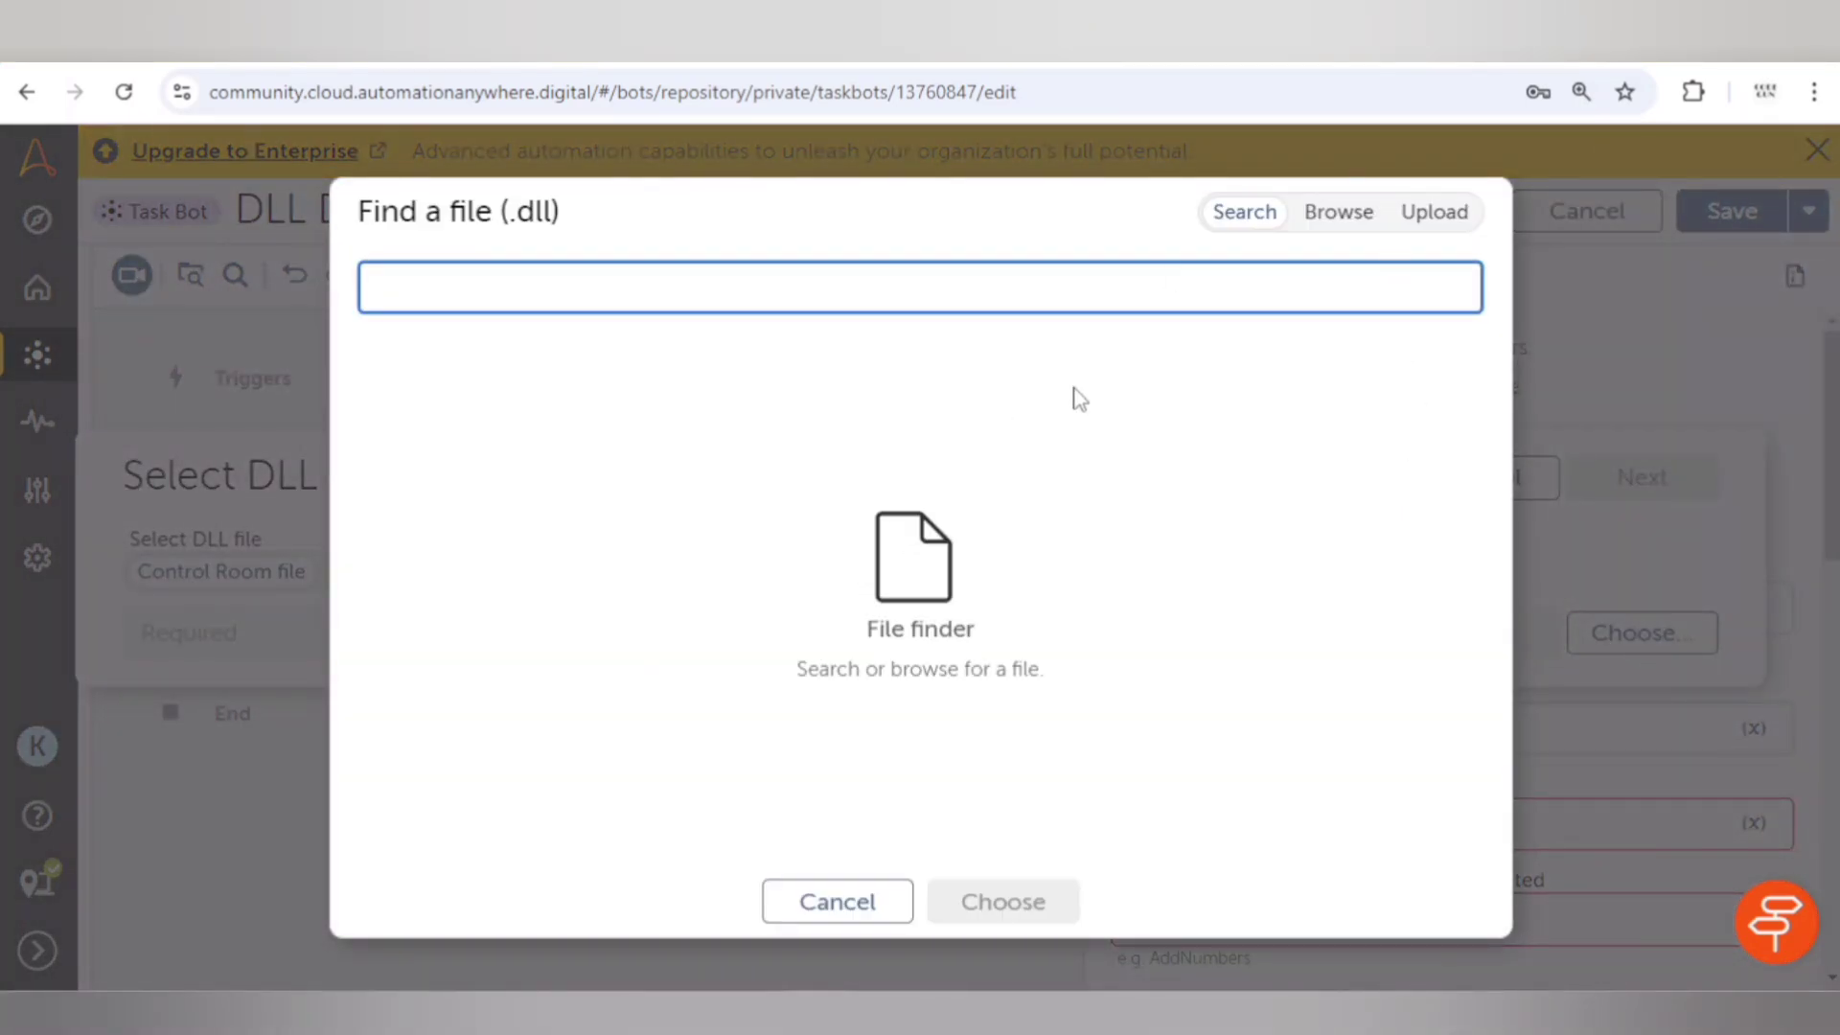
click(1342, 212)
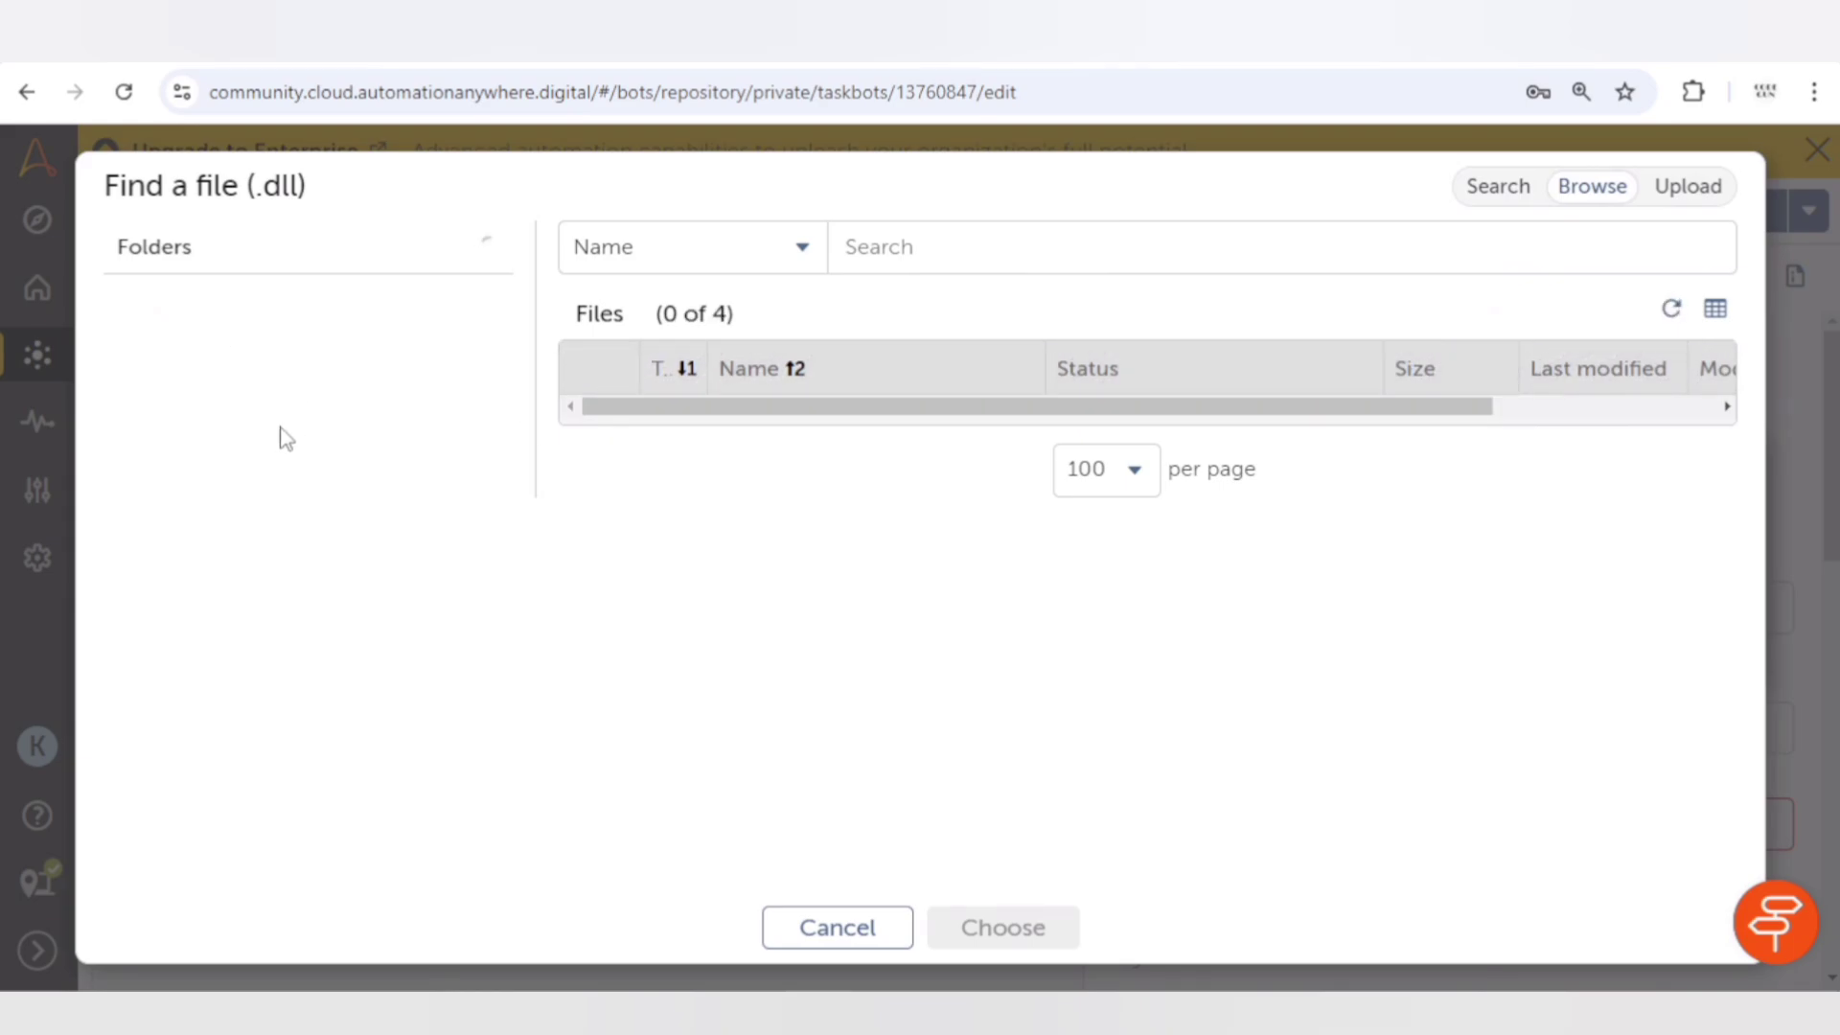
click(218, 359)
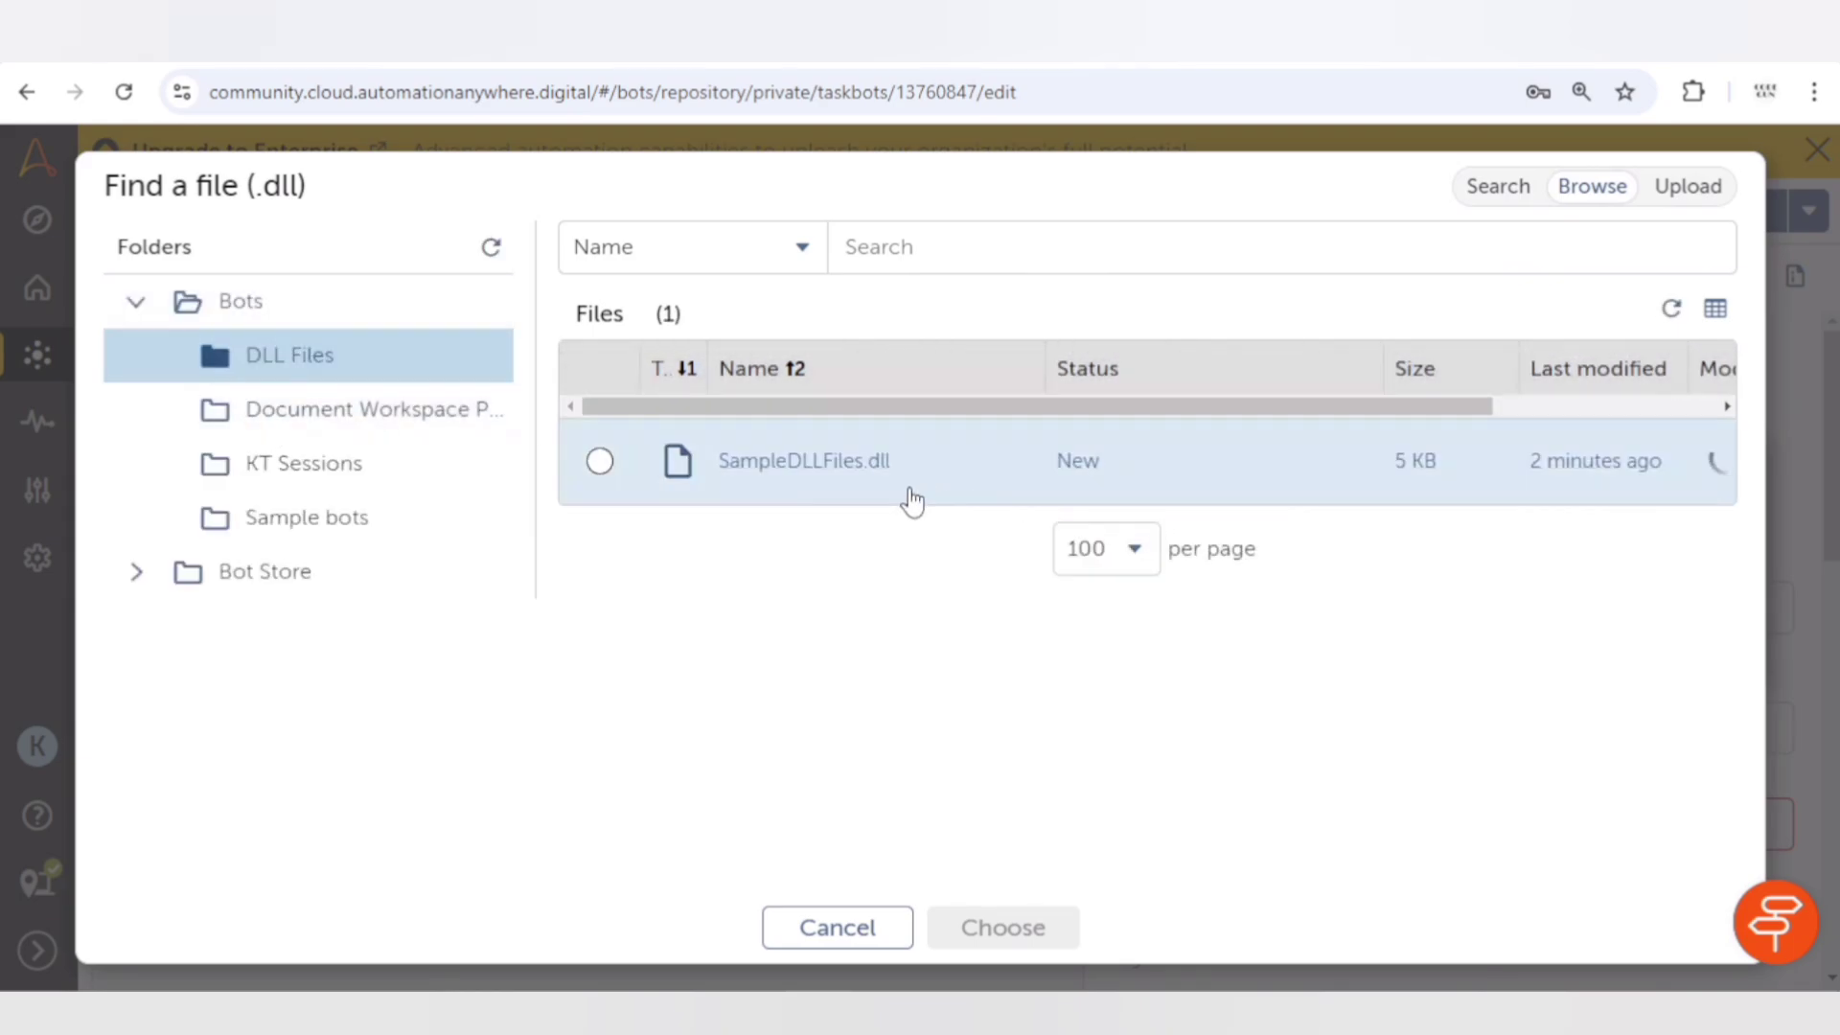
click(600, 461)
click(978, 922)
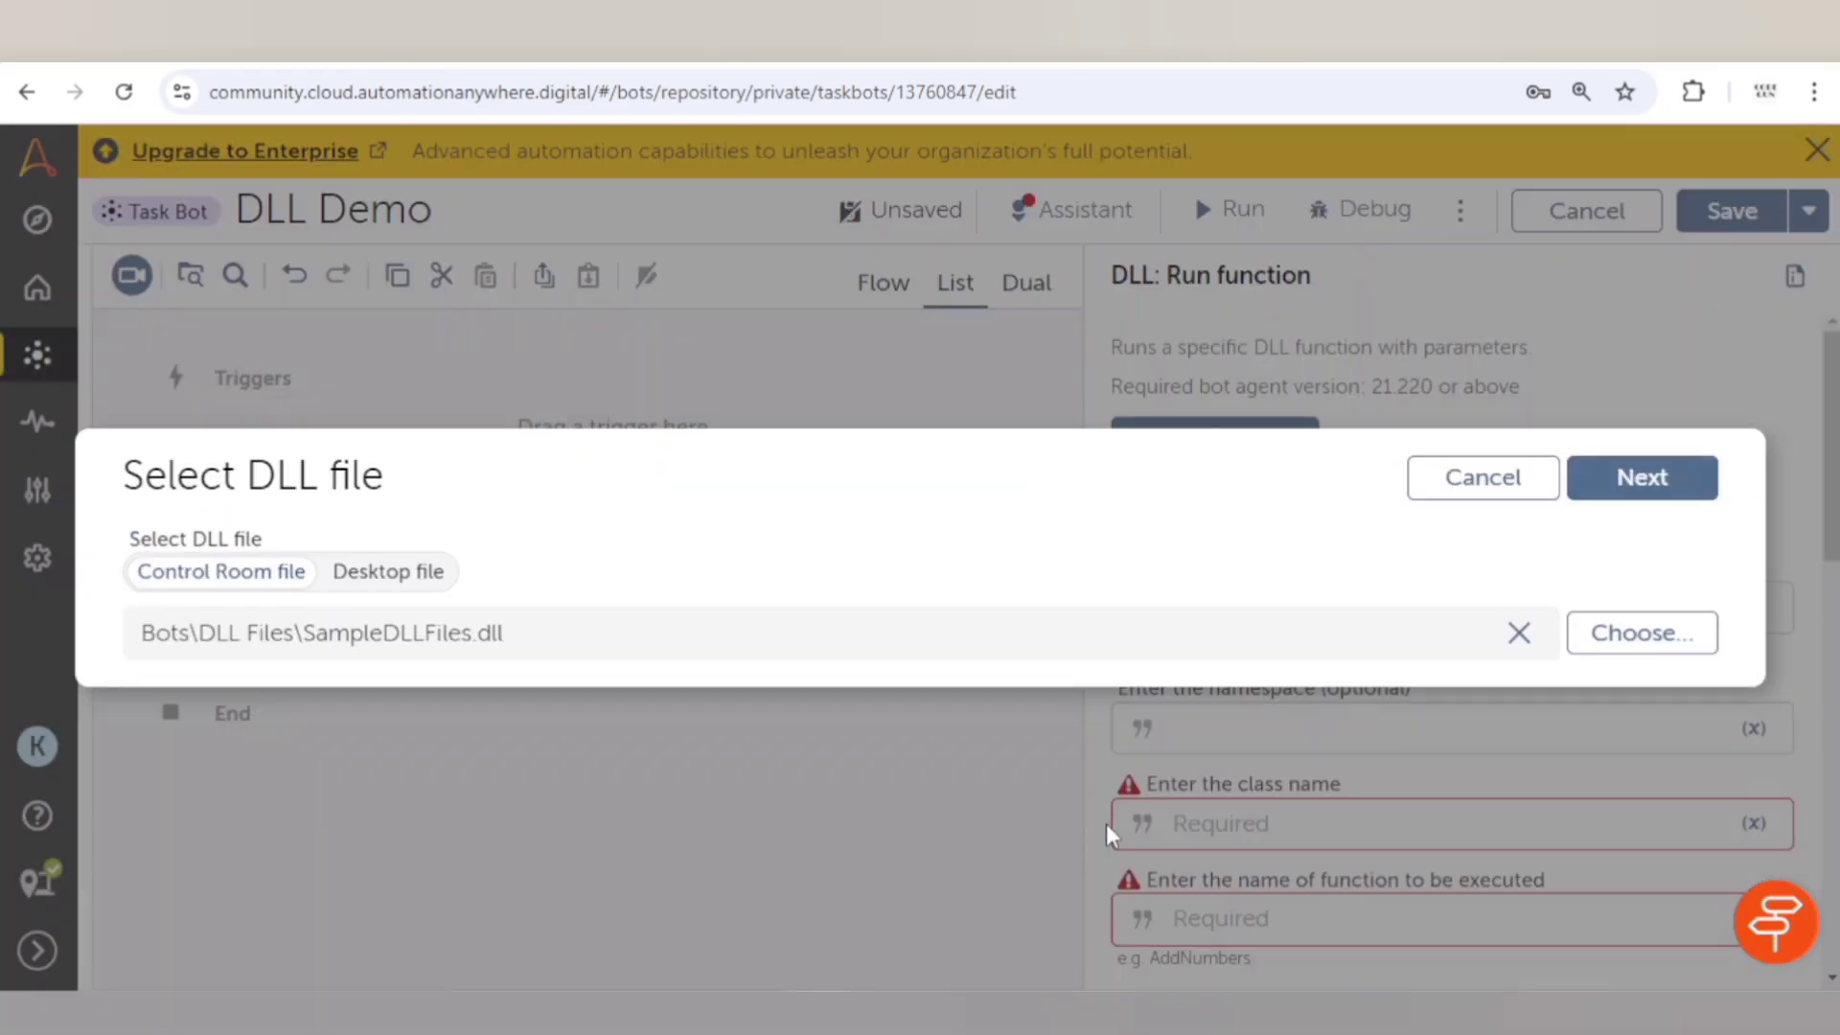
click(1655, 479)
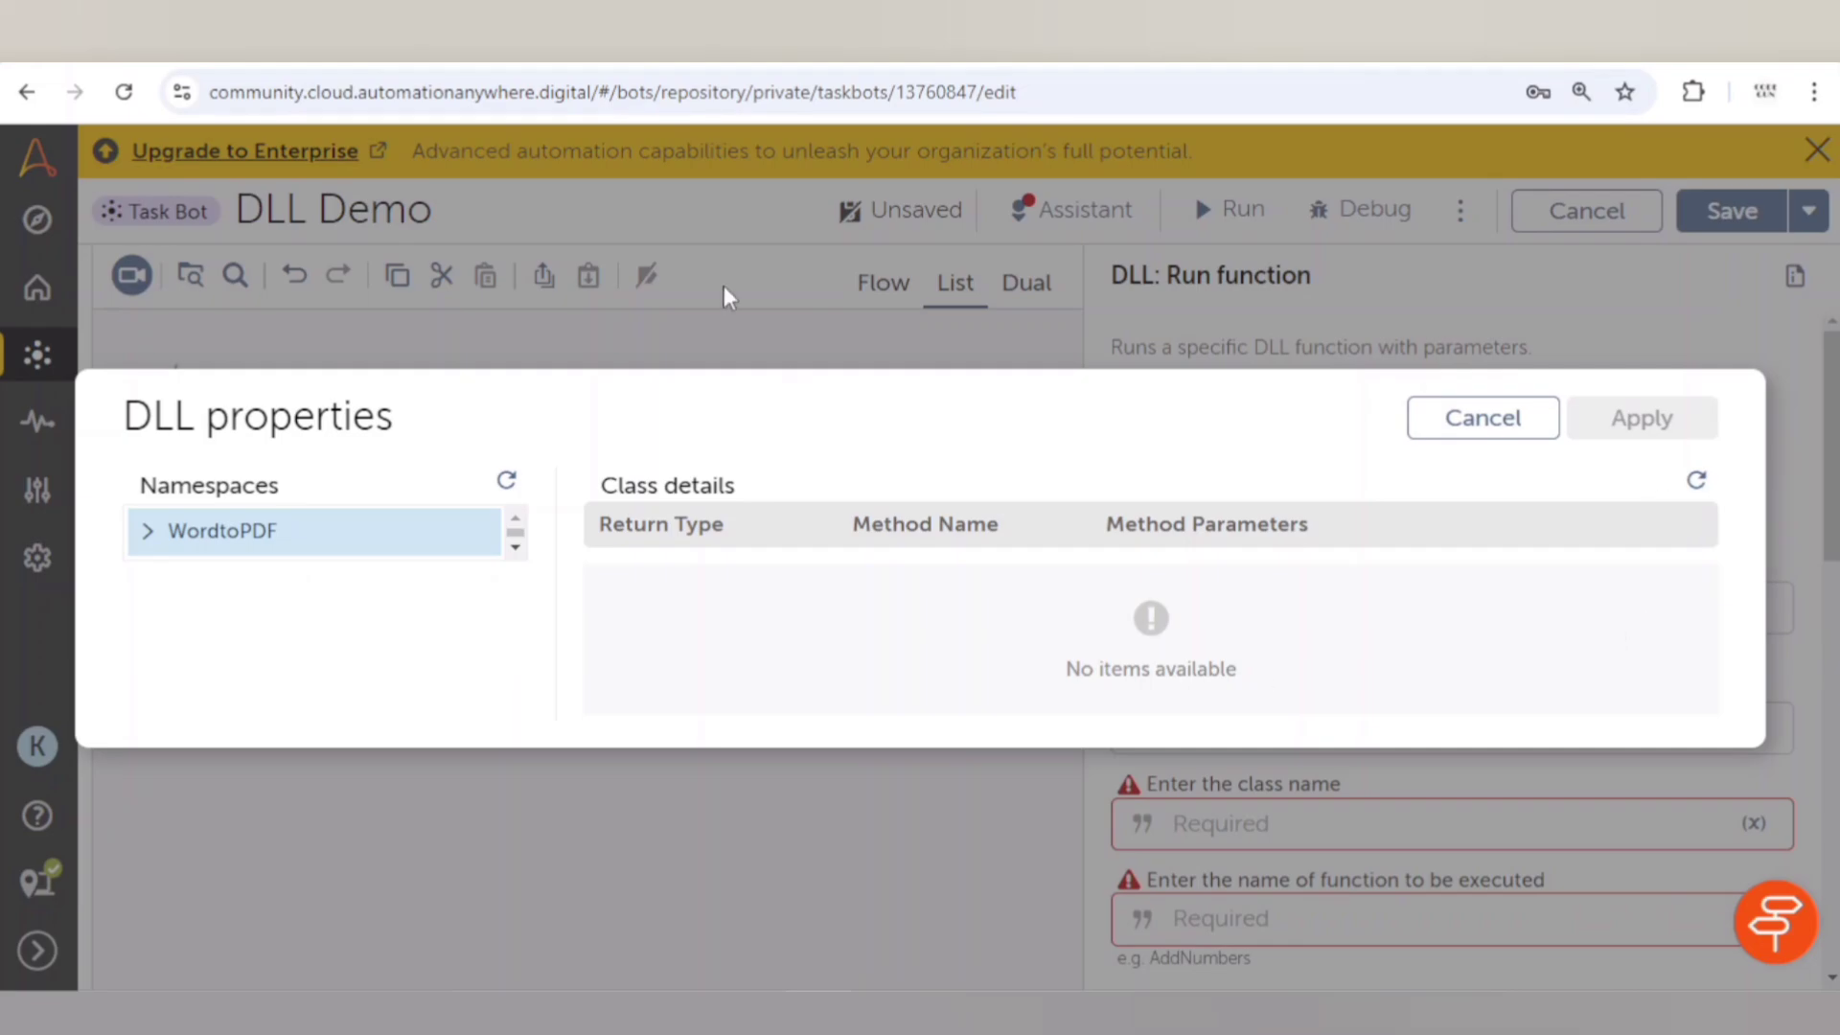
Select the WordtoPDF class under the WordtoPDF namespace and examine its return types, method names and method parameters
drag(204, 428, 389, 428)
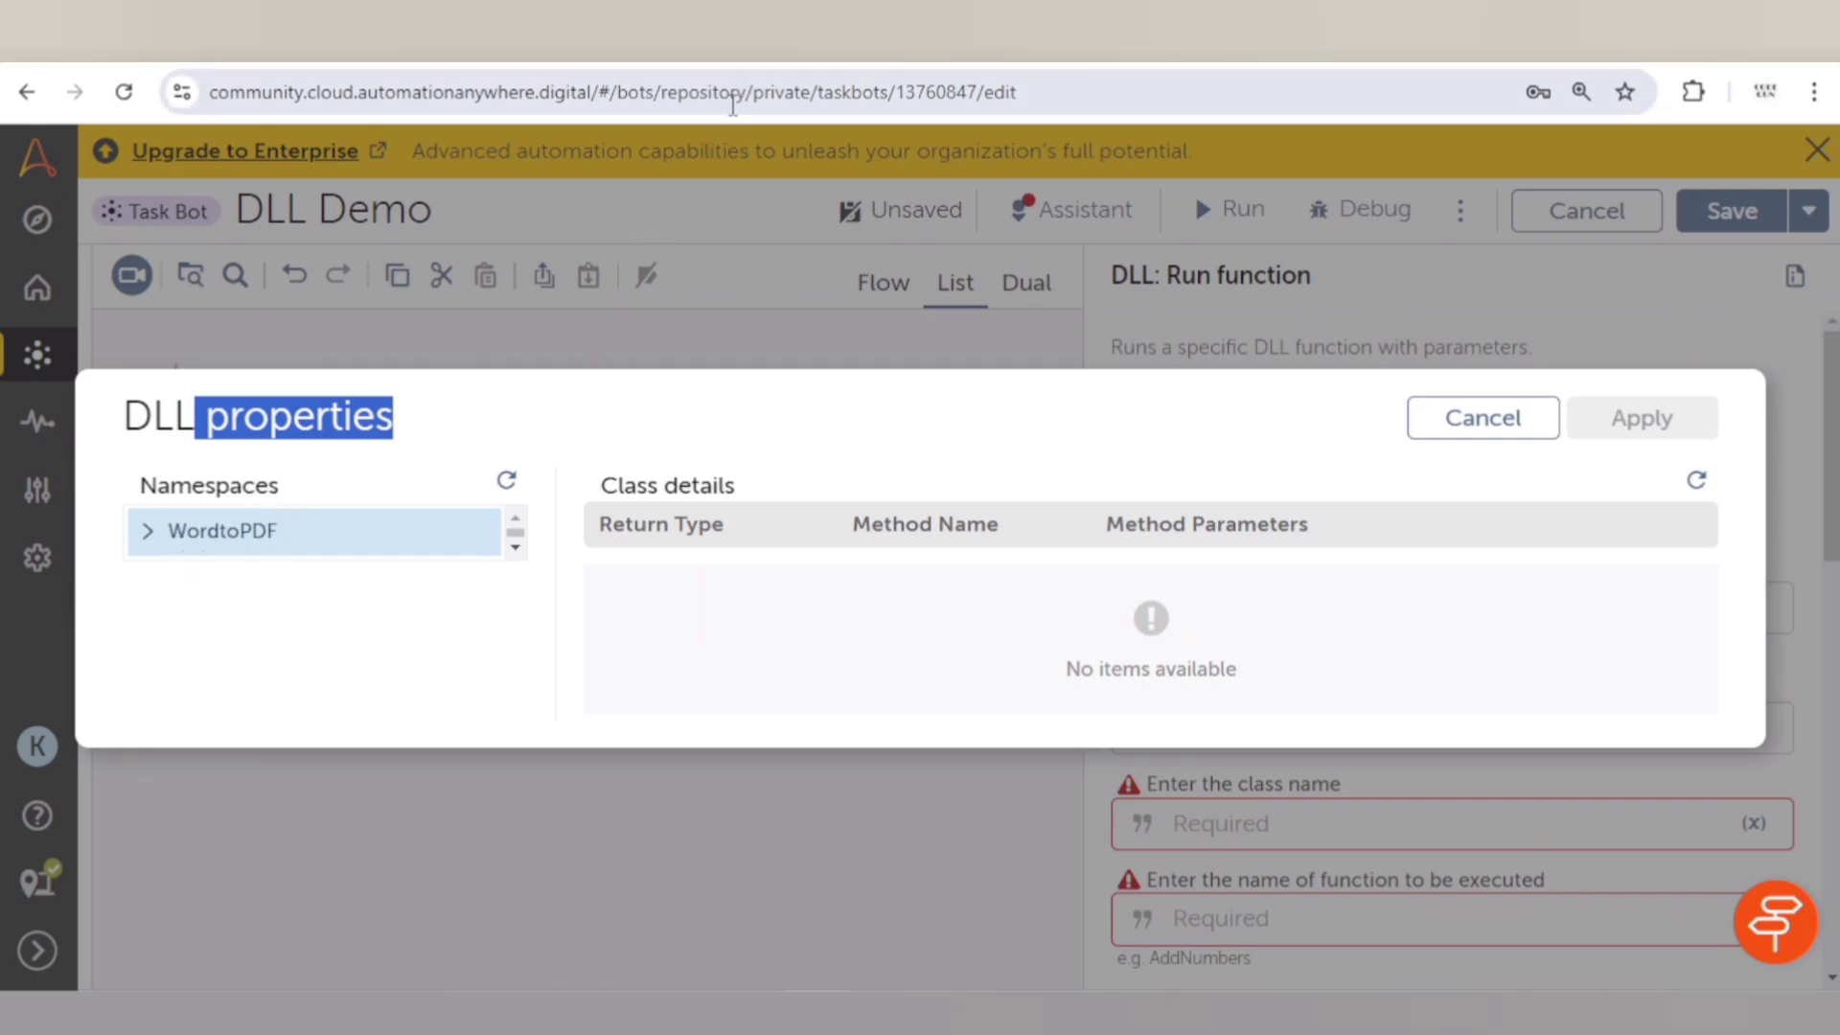
click(147, 533)
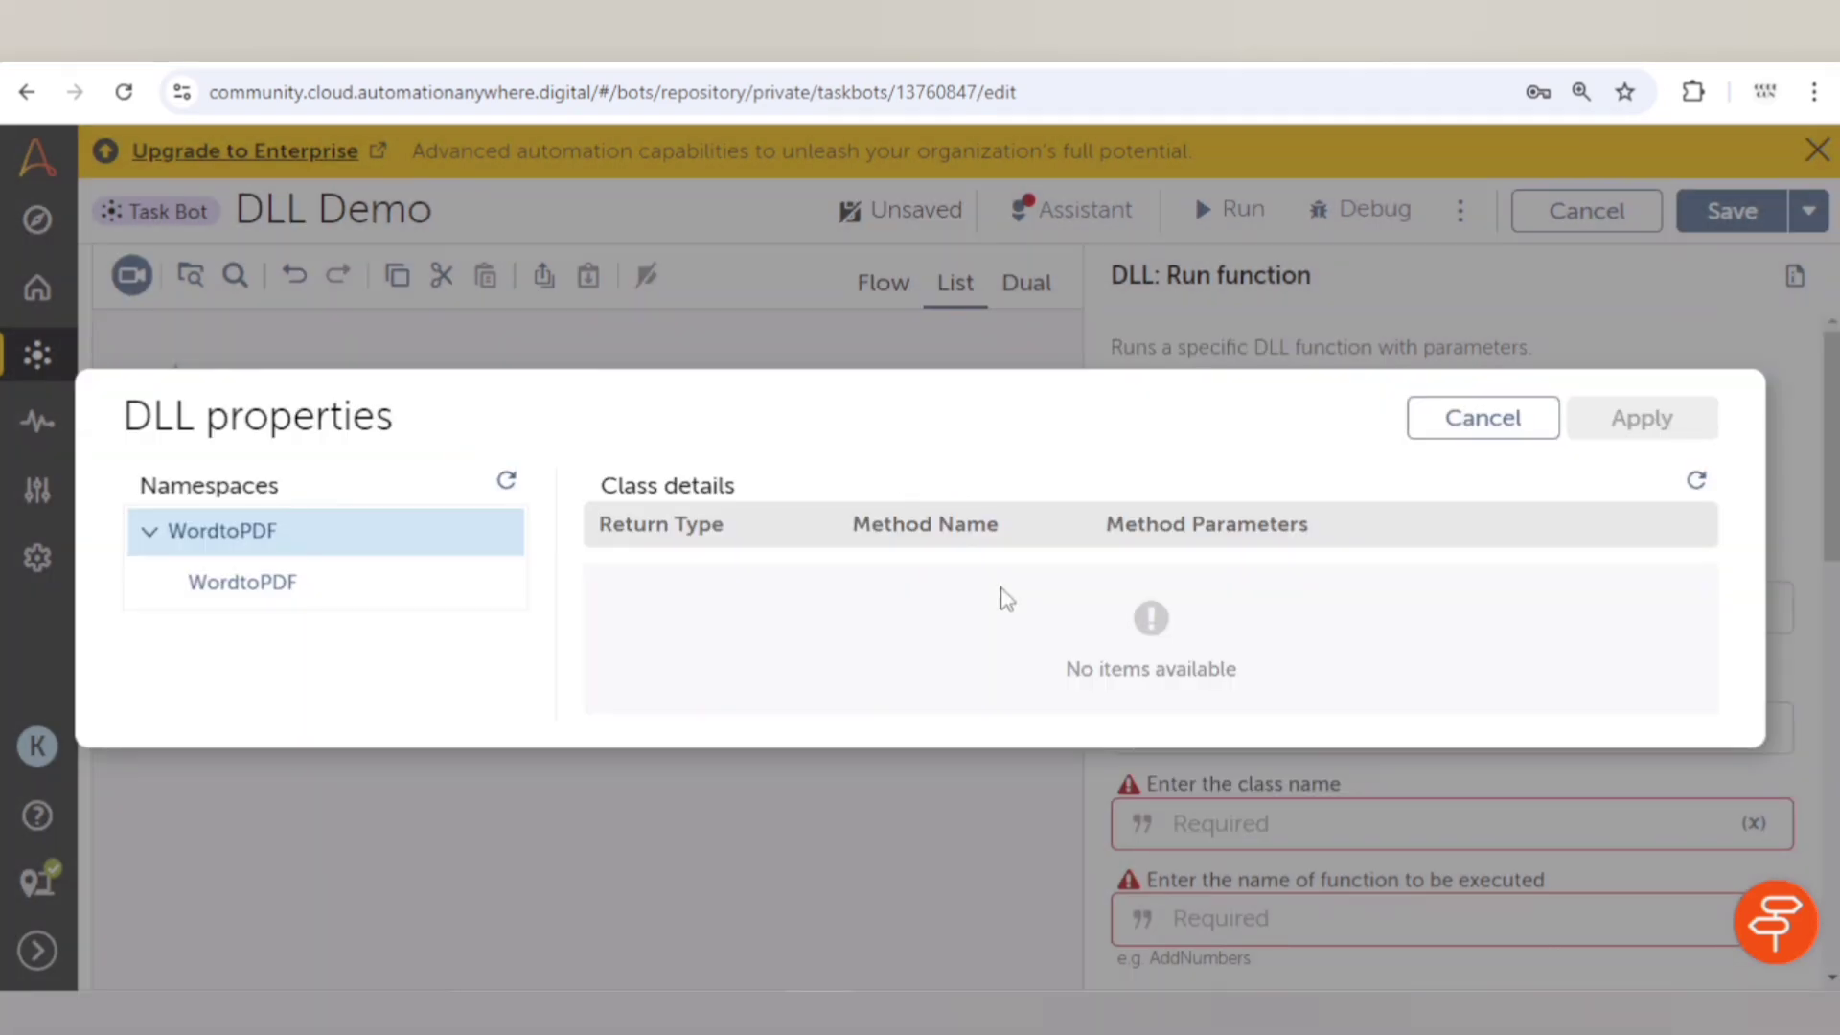
click(265, 592)
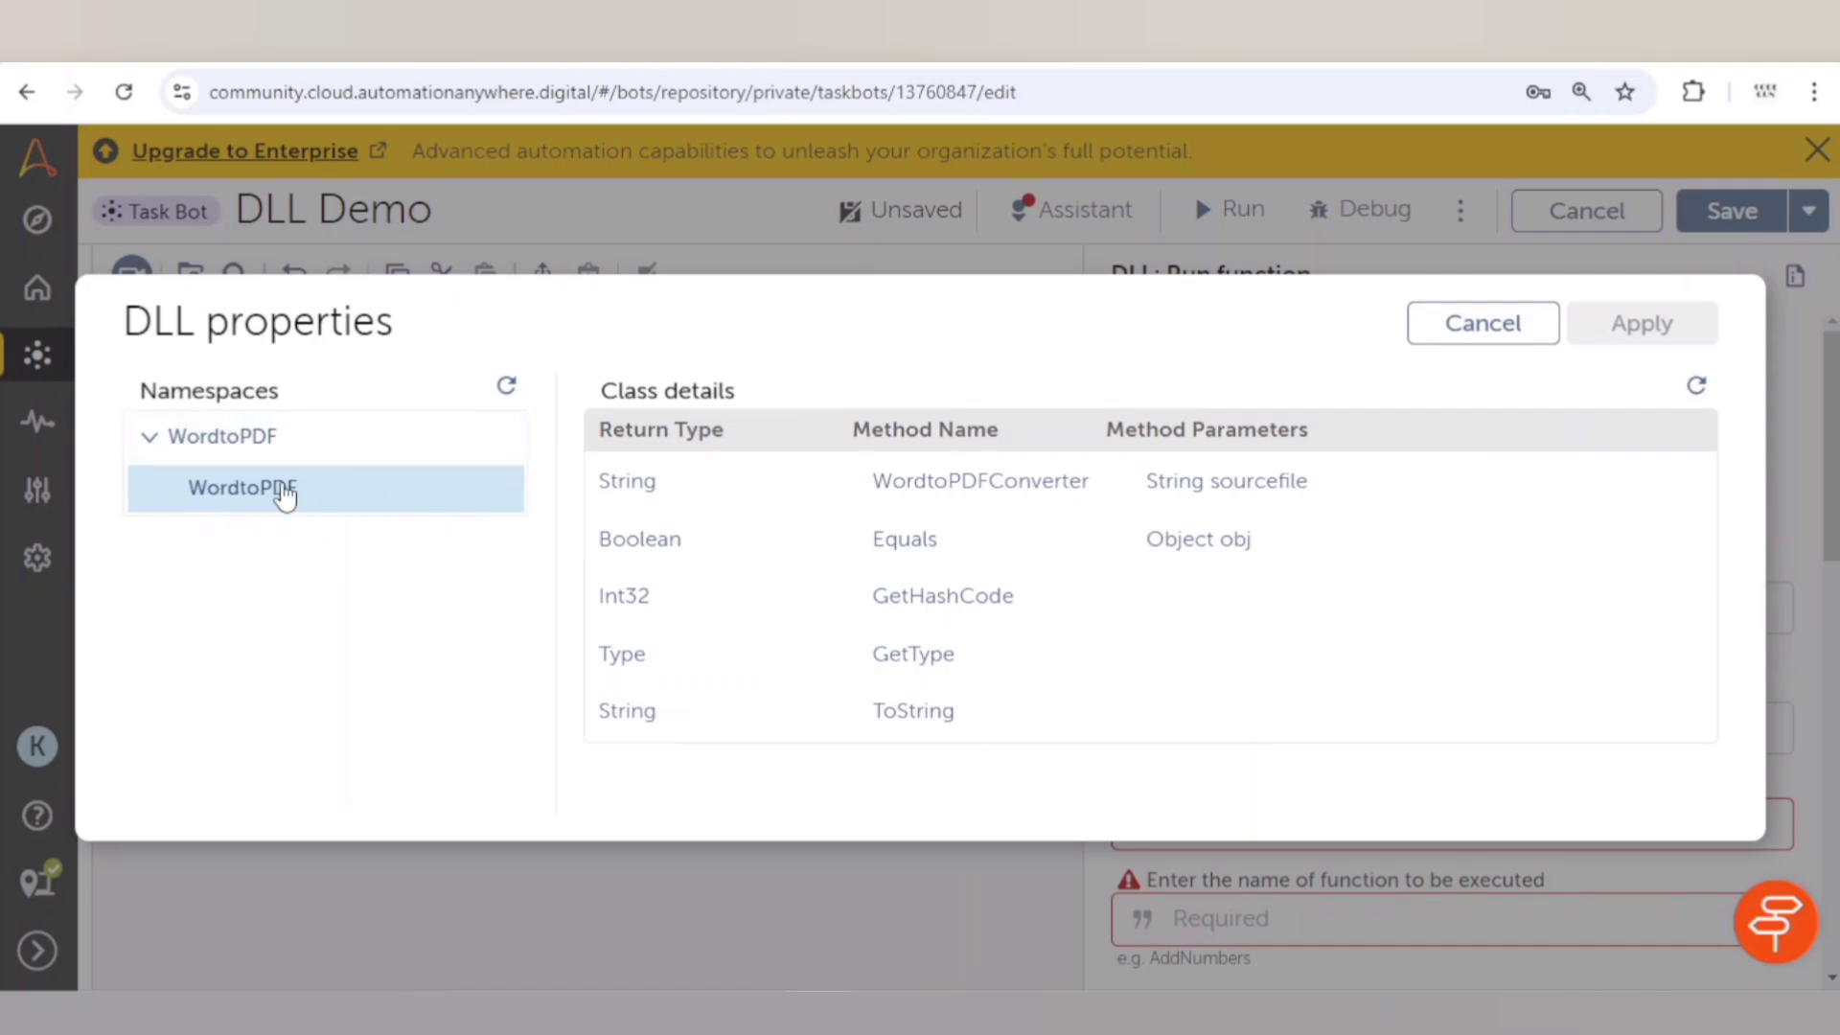
drag(615, 380, 744, 397)
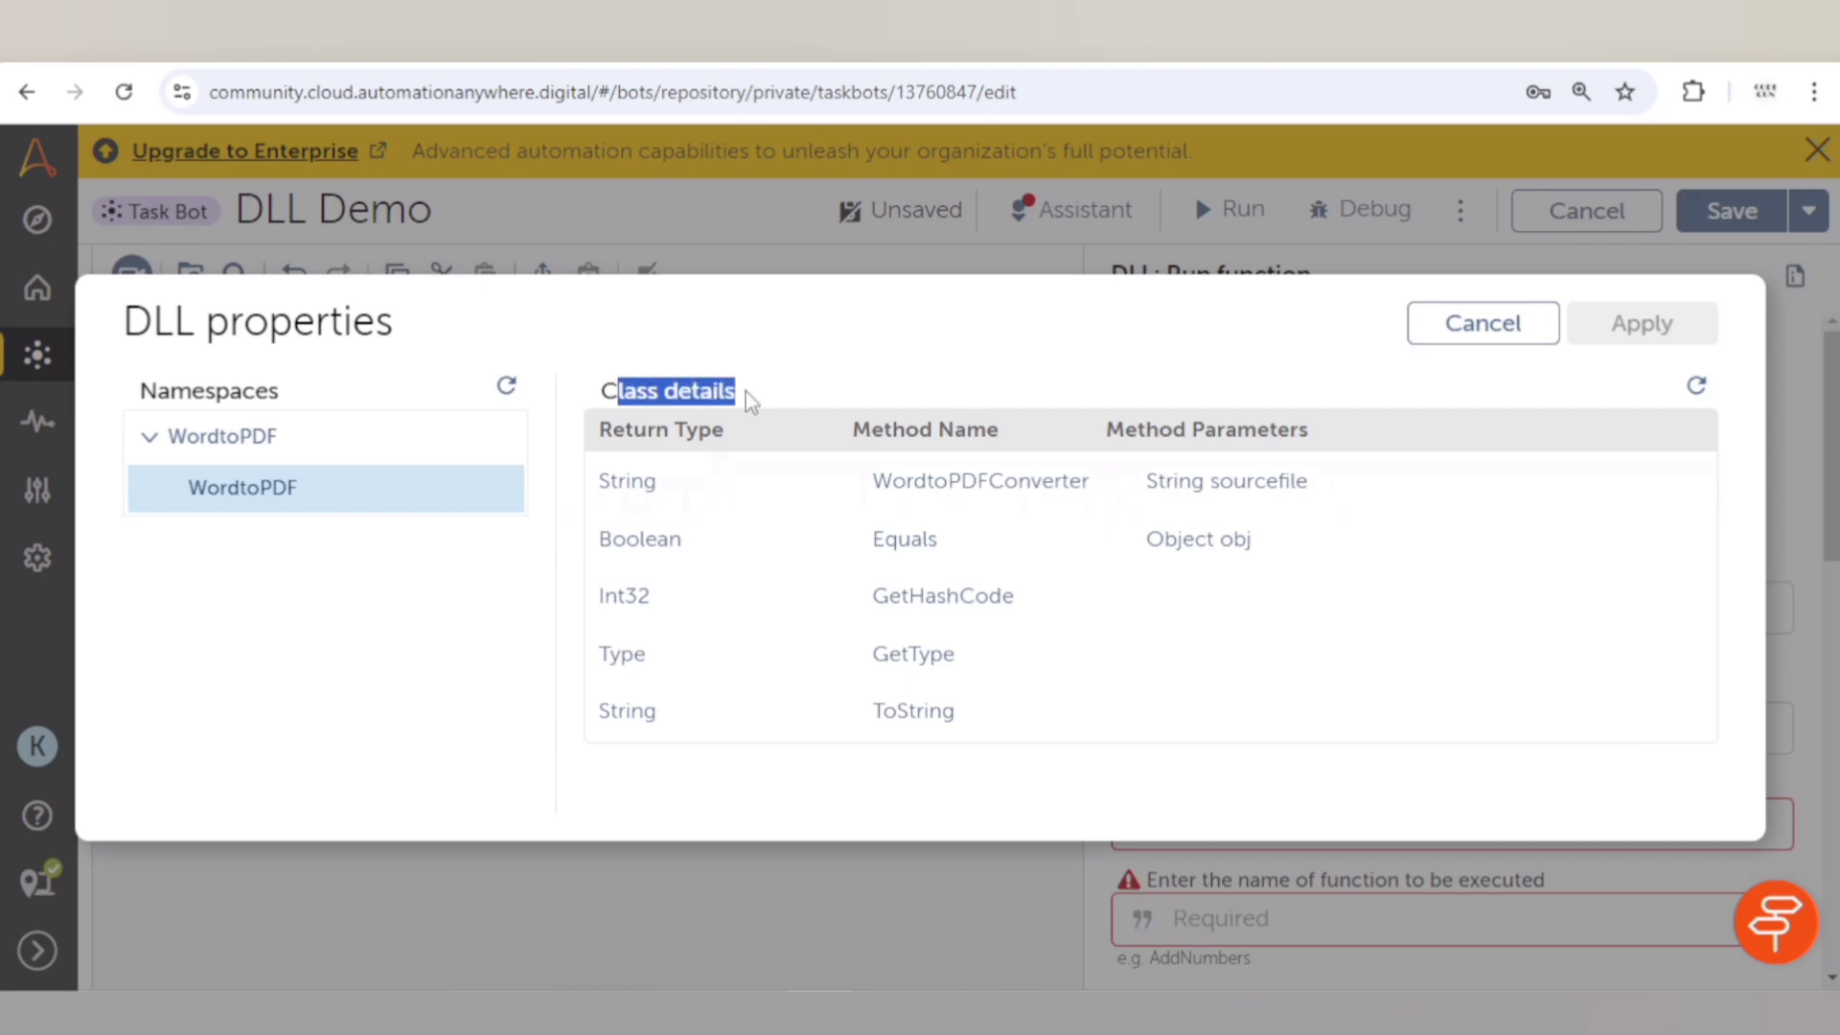
click(602, 384)
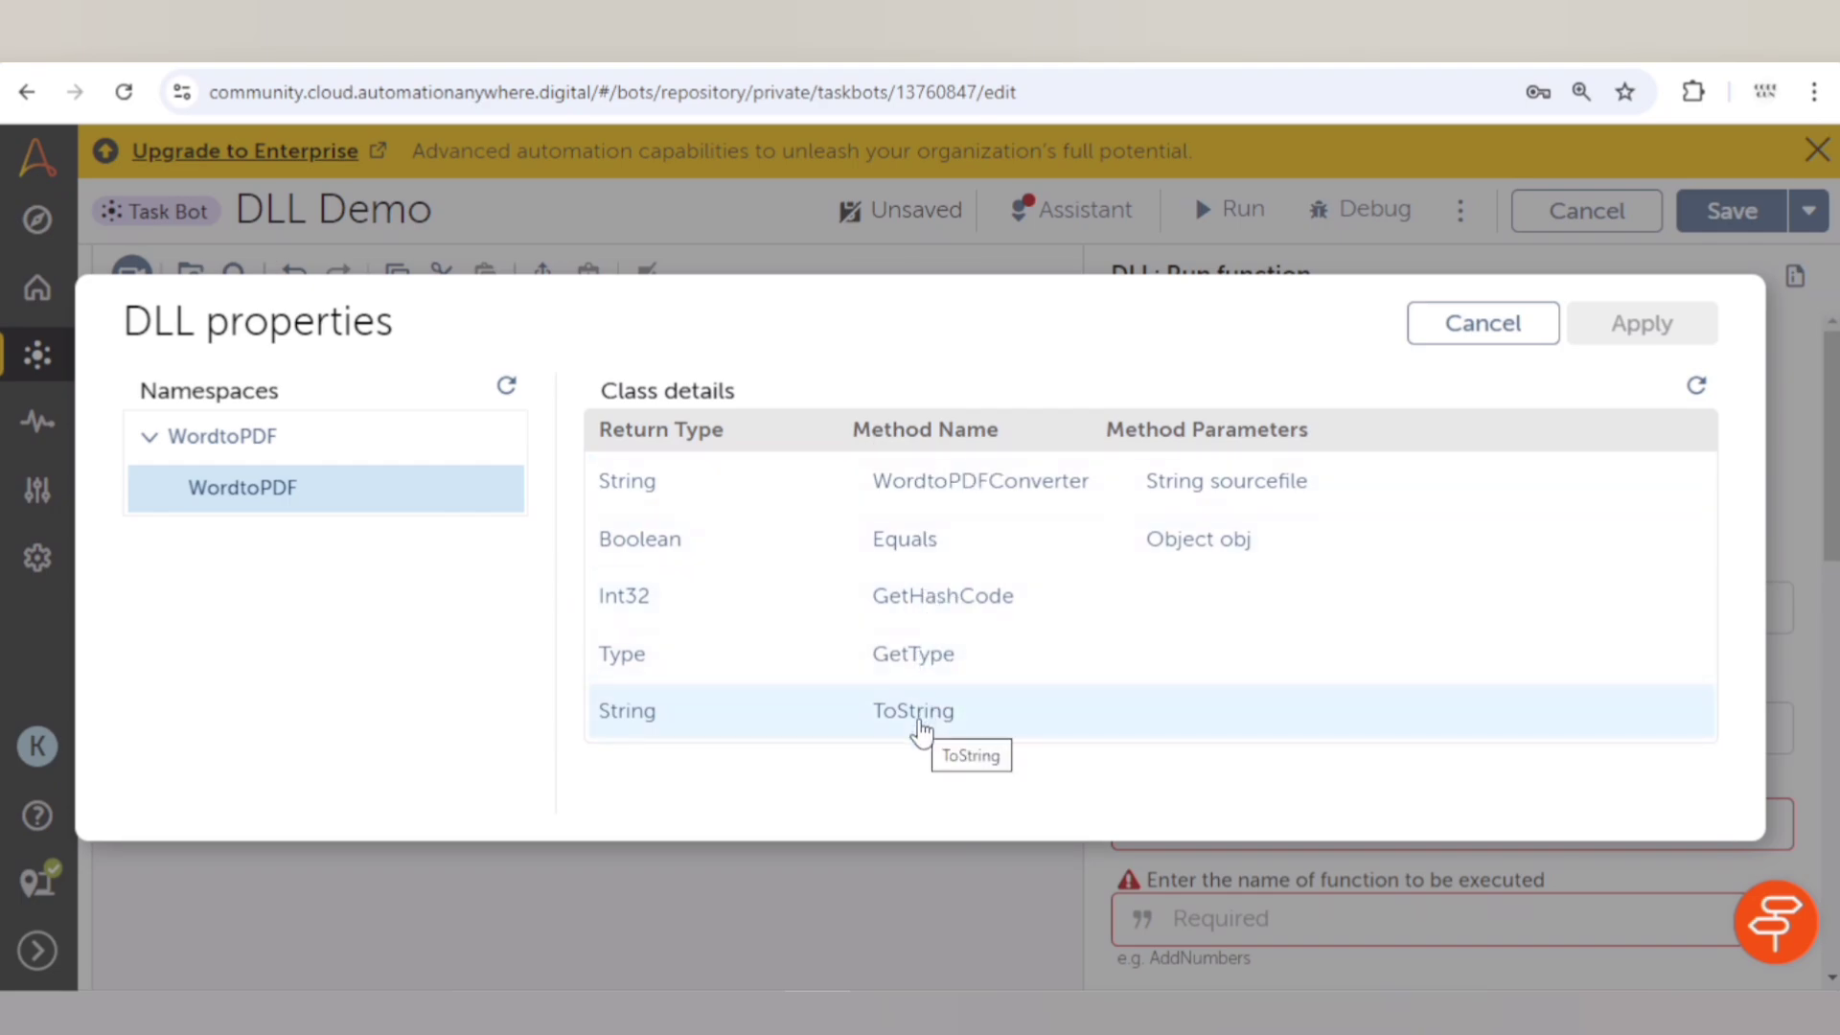
triple_click(622, 429)
drag(1107, 429, 1278, 427)
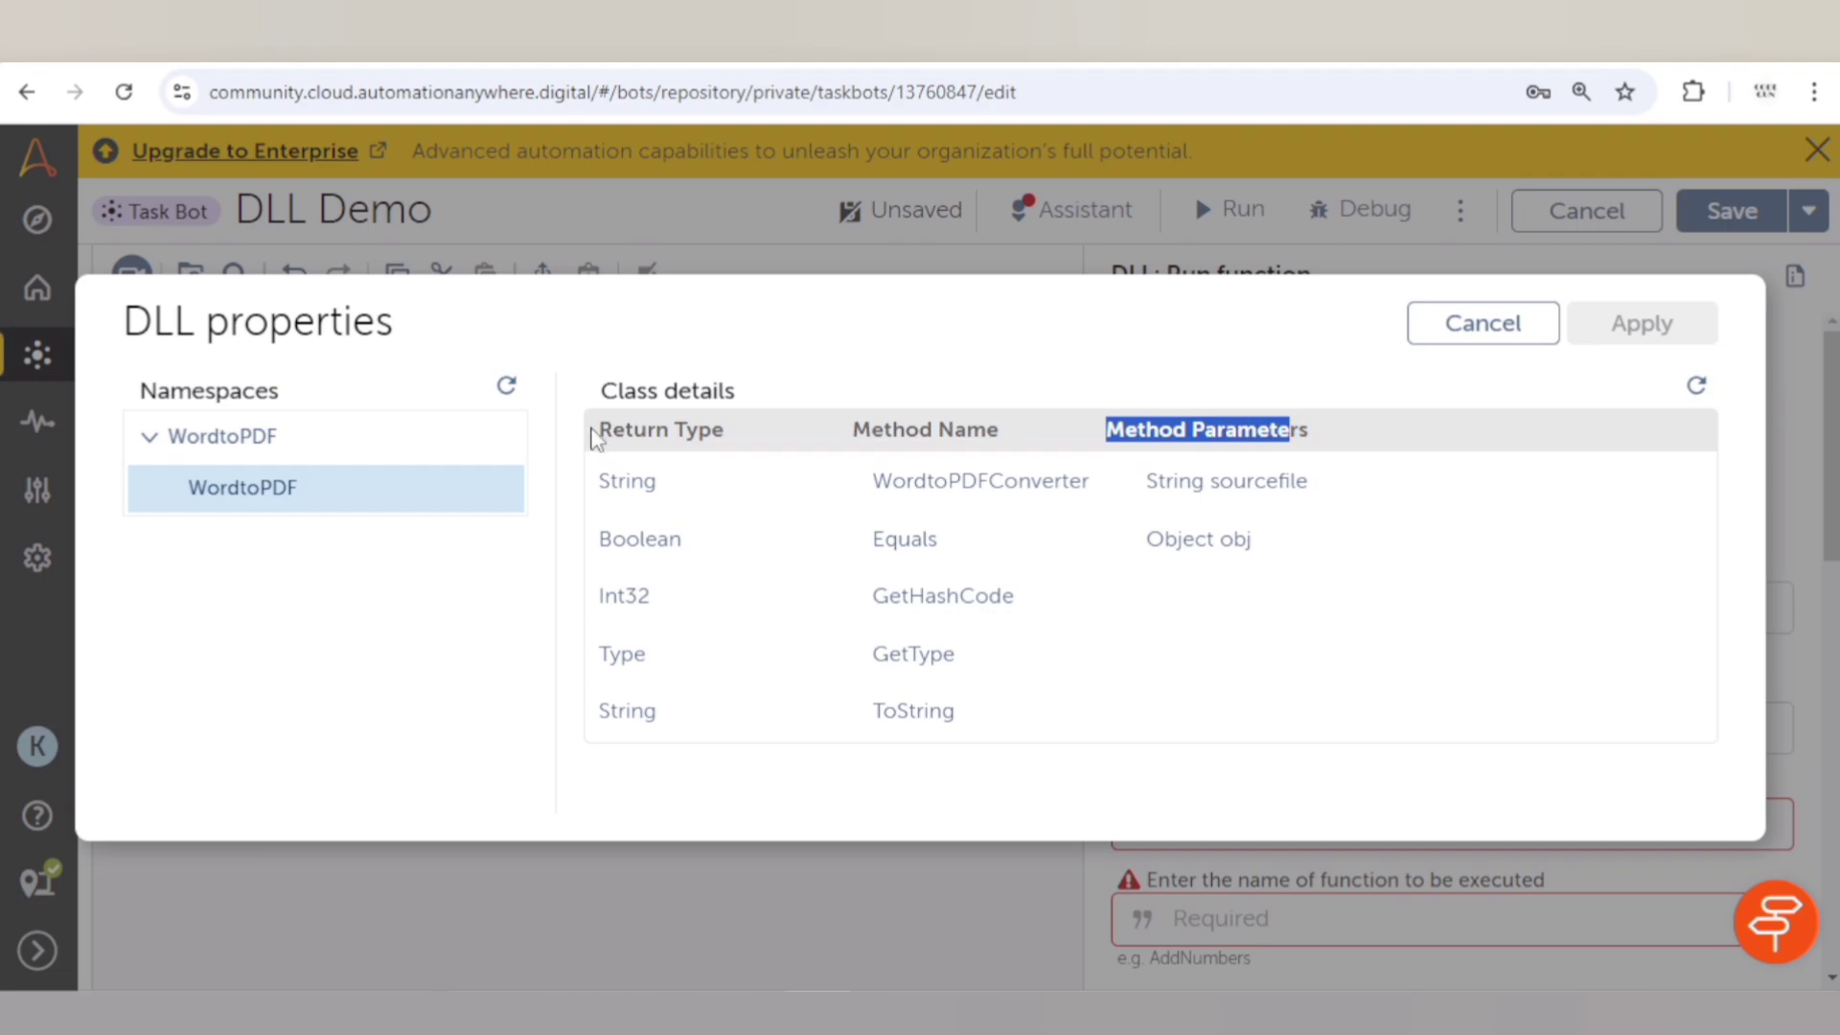
drag(595, 431, 752, 441)
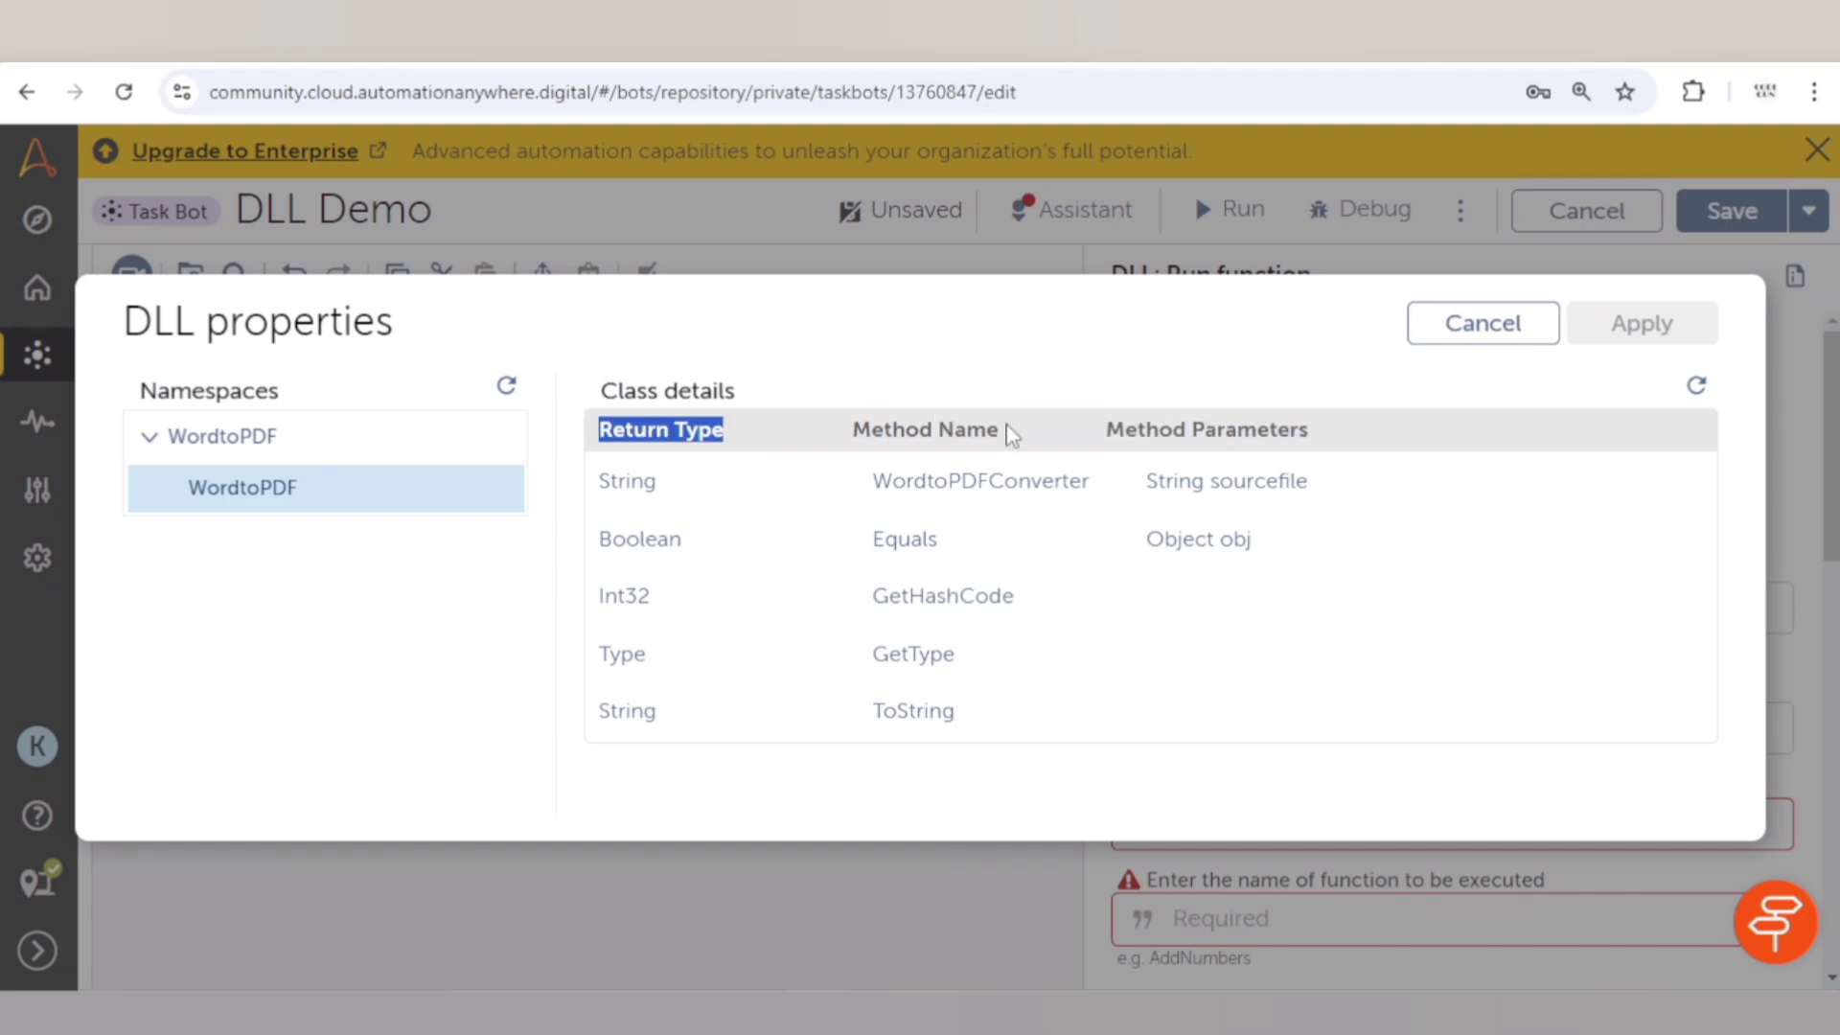
Choose the WordtoPDF class's ToString method with the String return type and apply it to the Run function action
drag(1097, 431, 1343, 445)
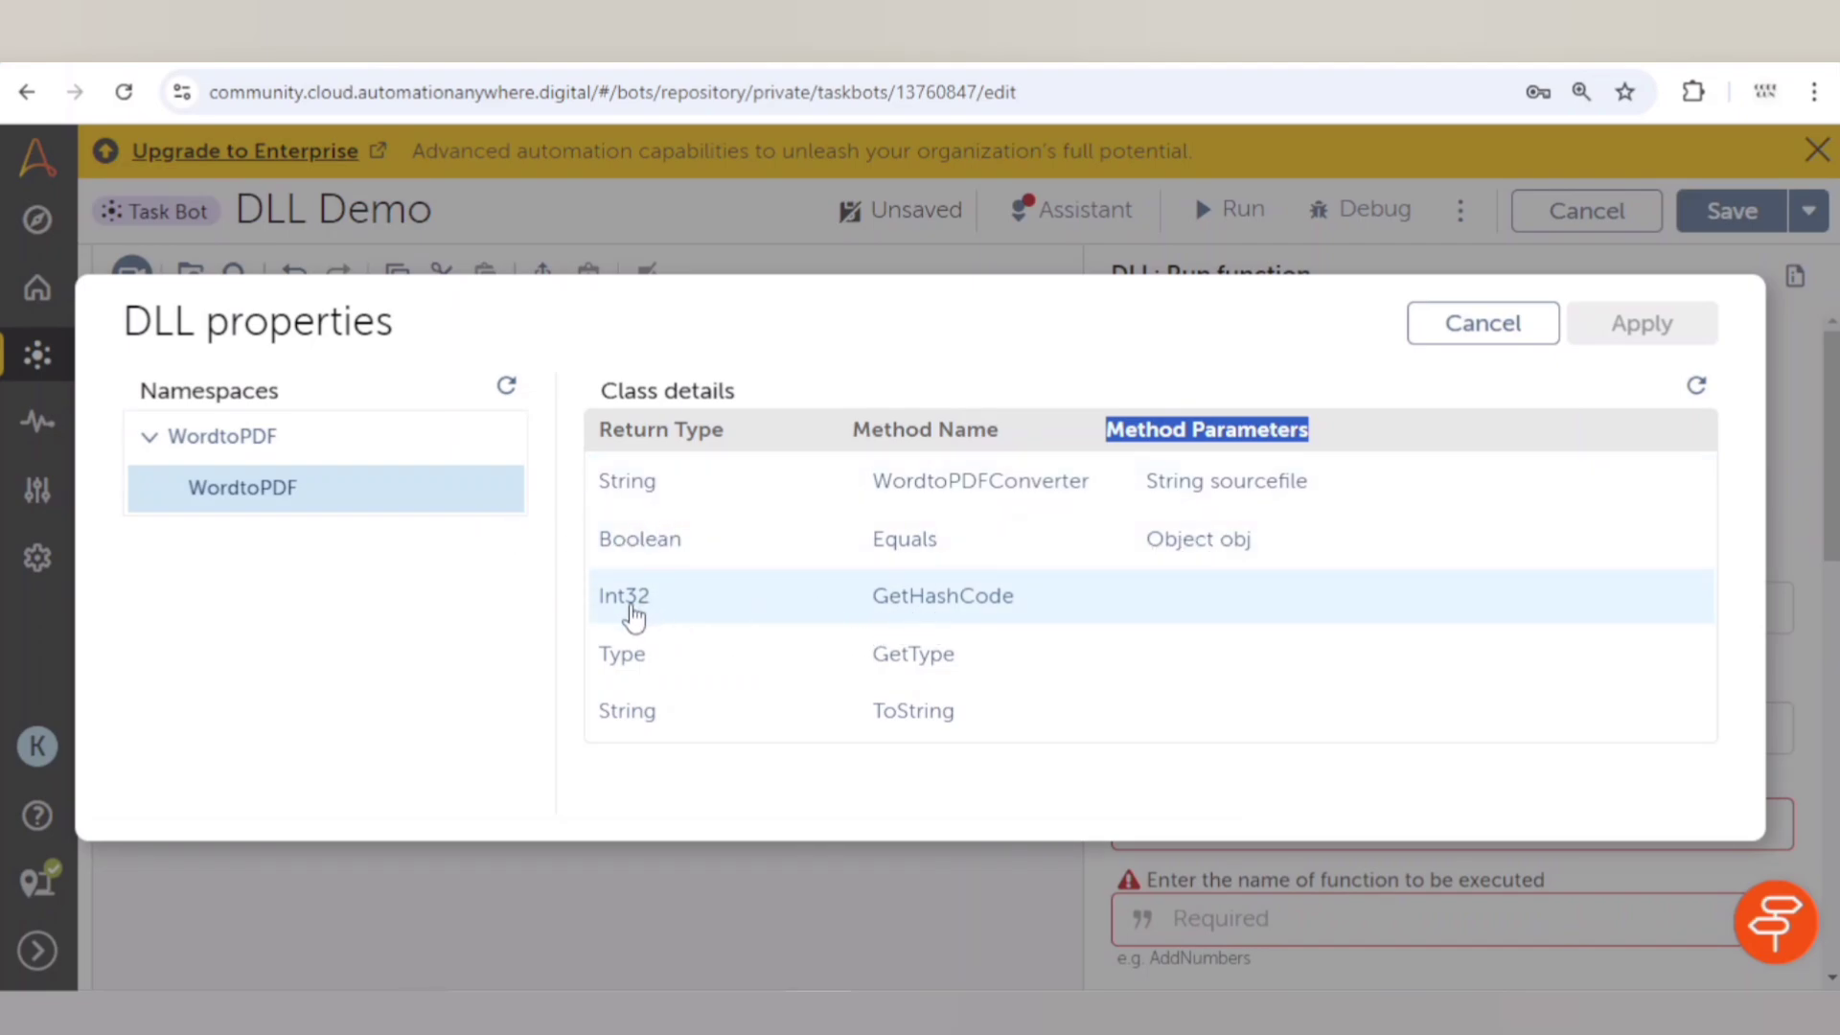
click(704, 487)
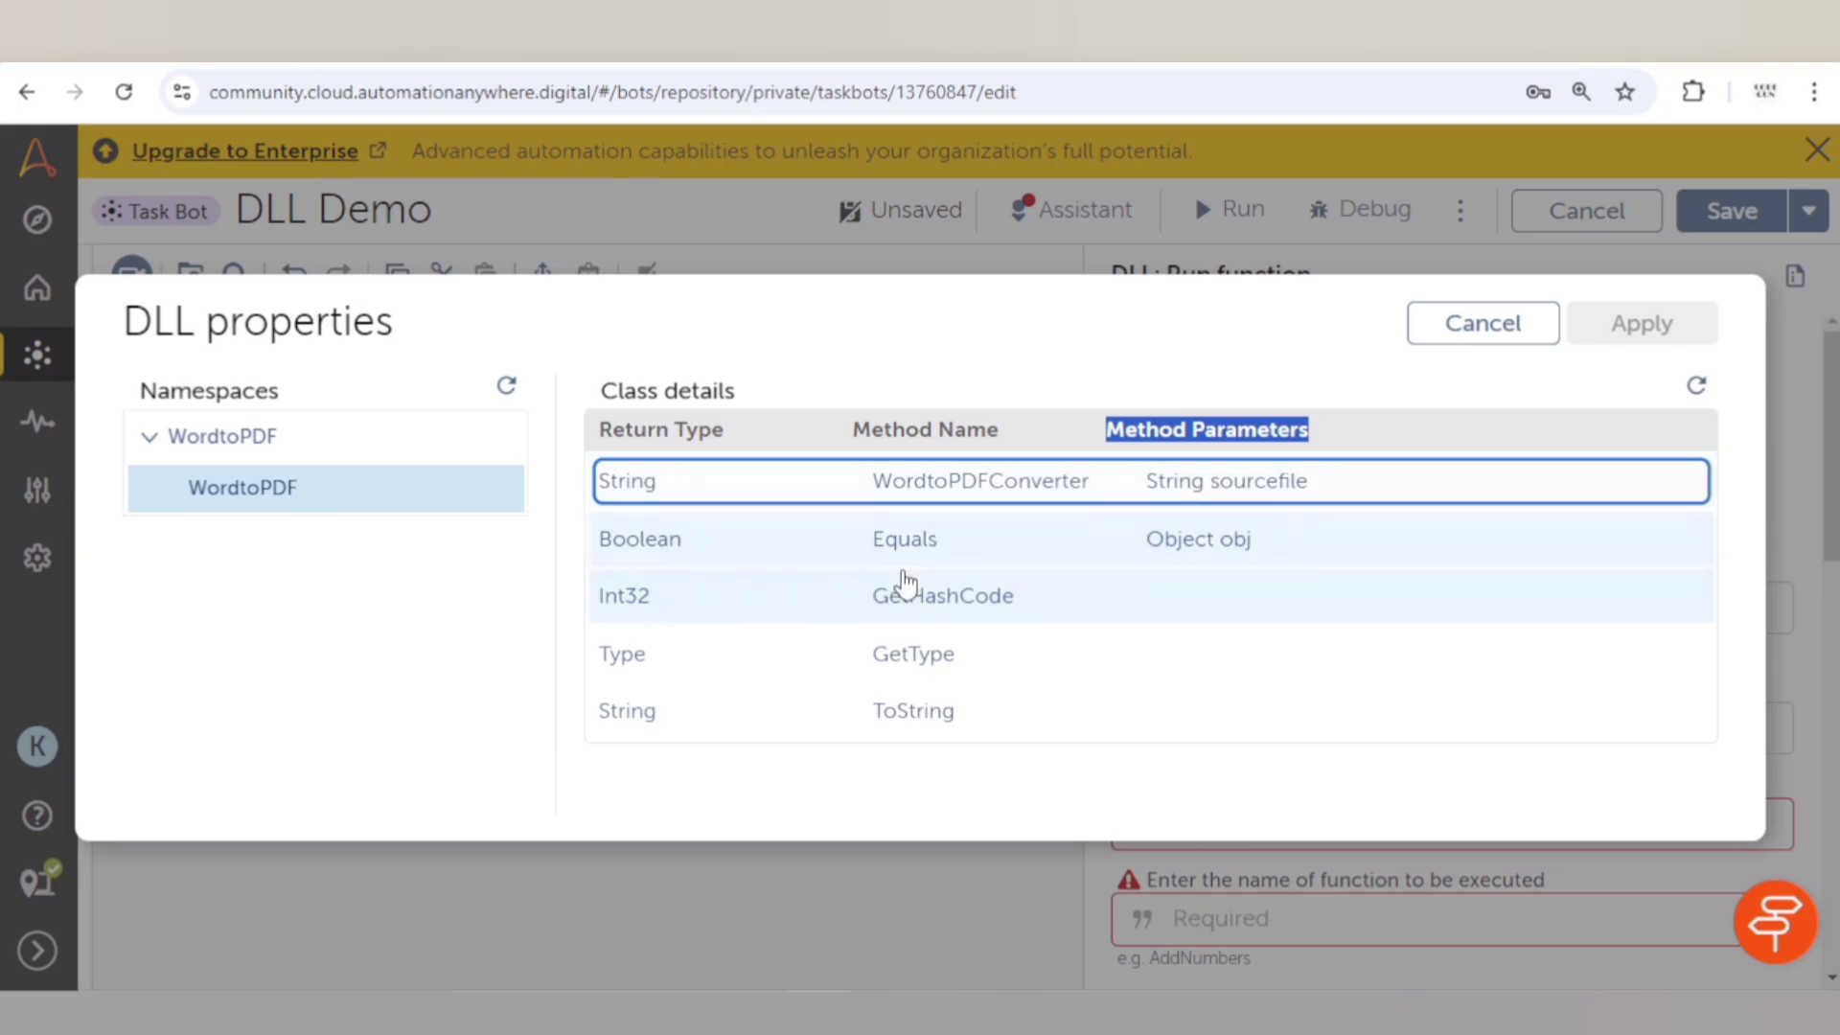
click(895, 717)
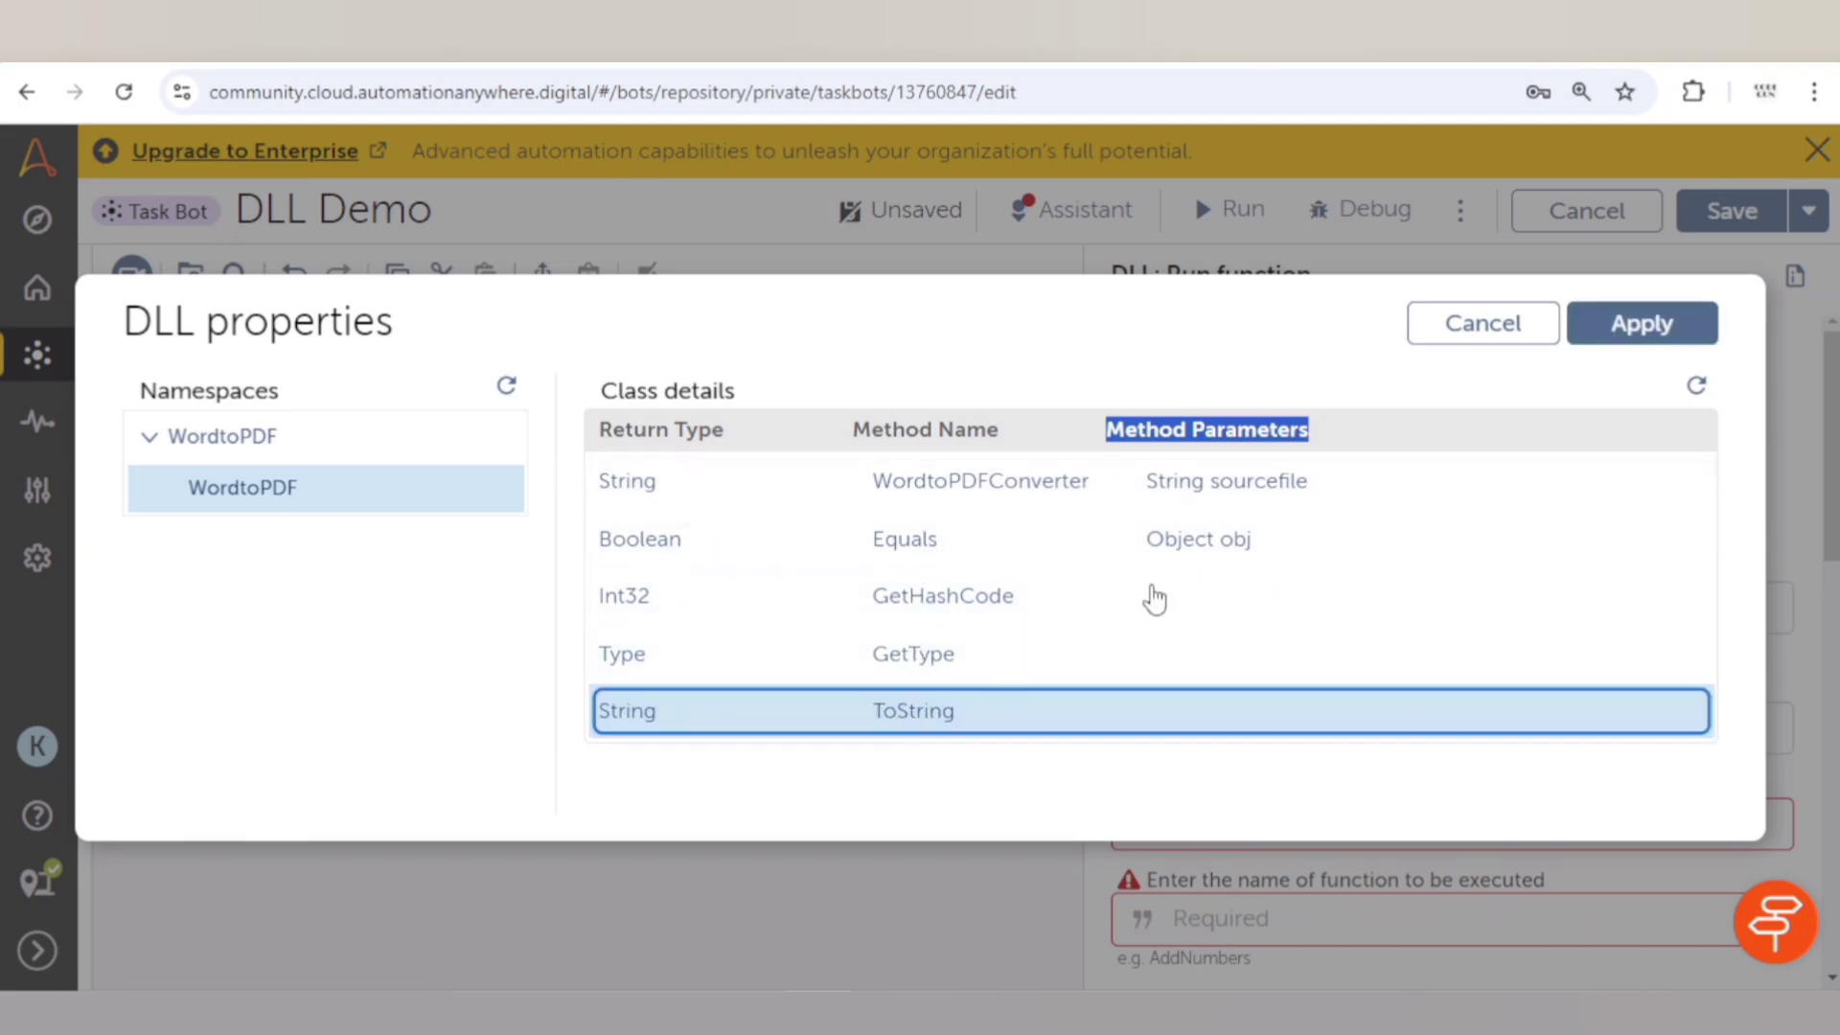
click(1599, 326)
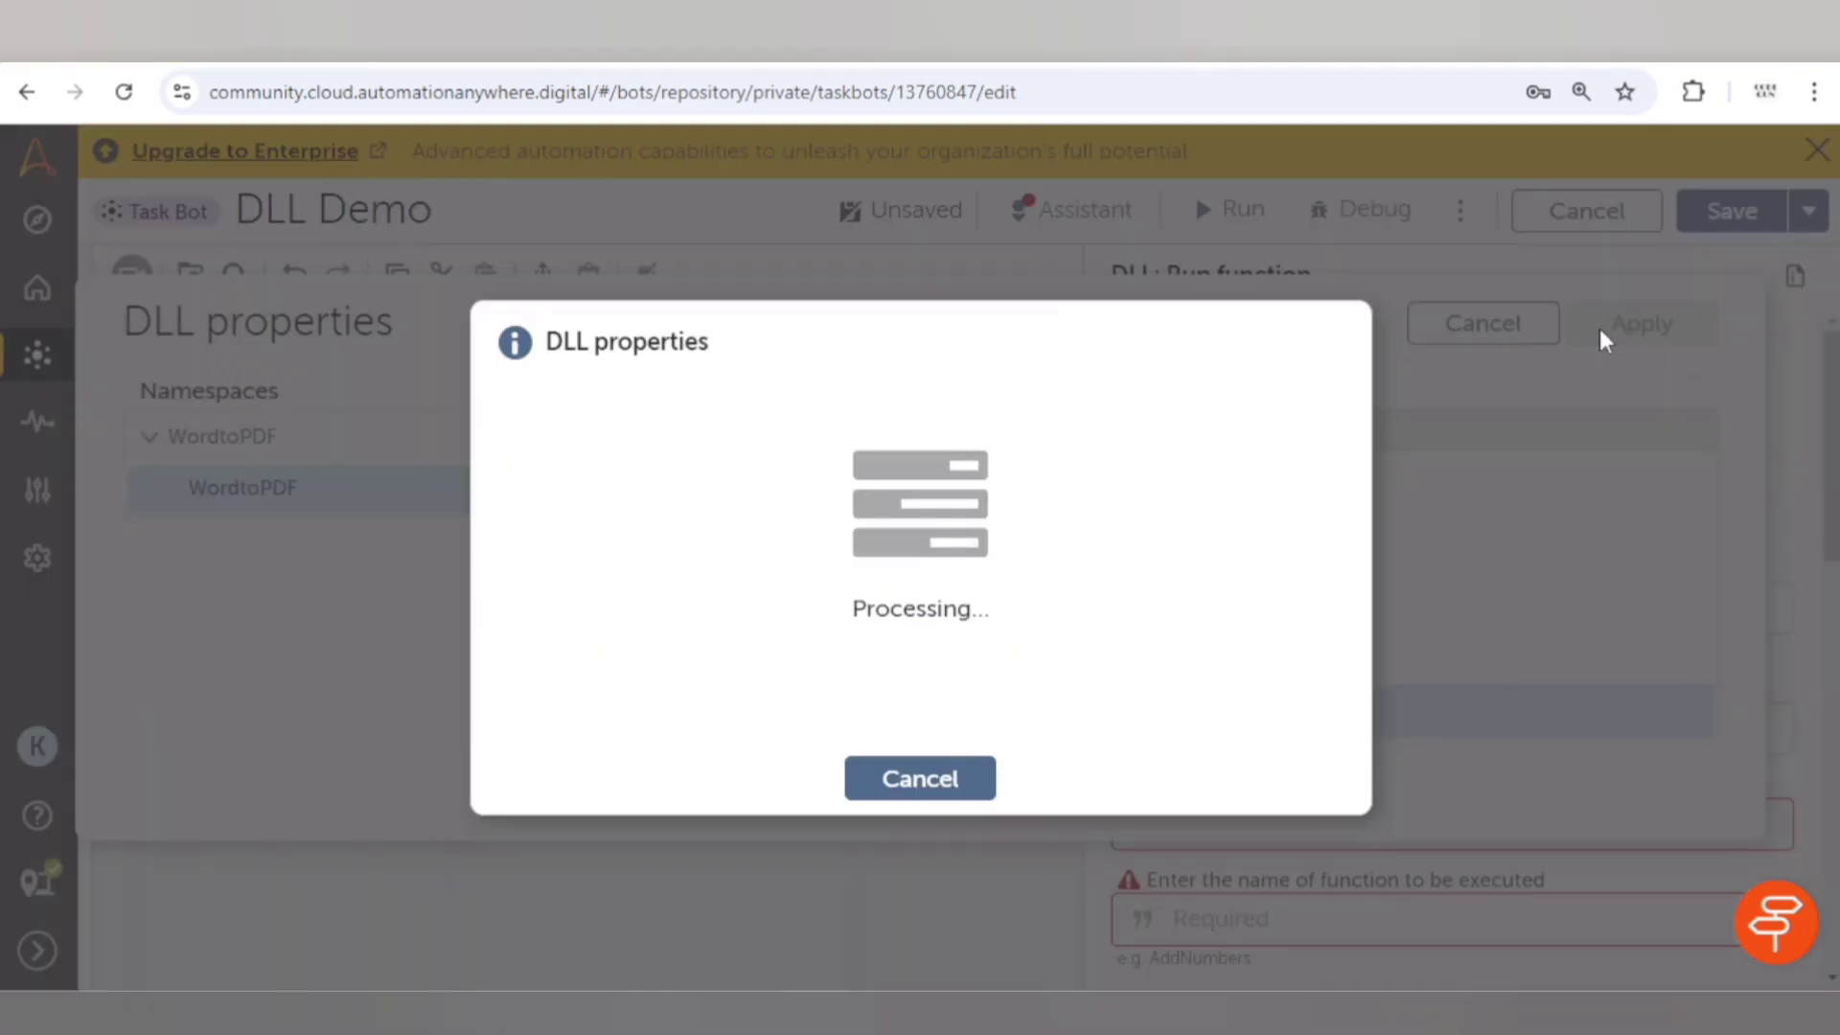
Review the filled-in DLL details of the Run function action and assign its output to the SampleString variable
scroll(1323, 779, down, 3)
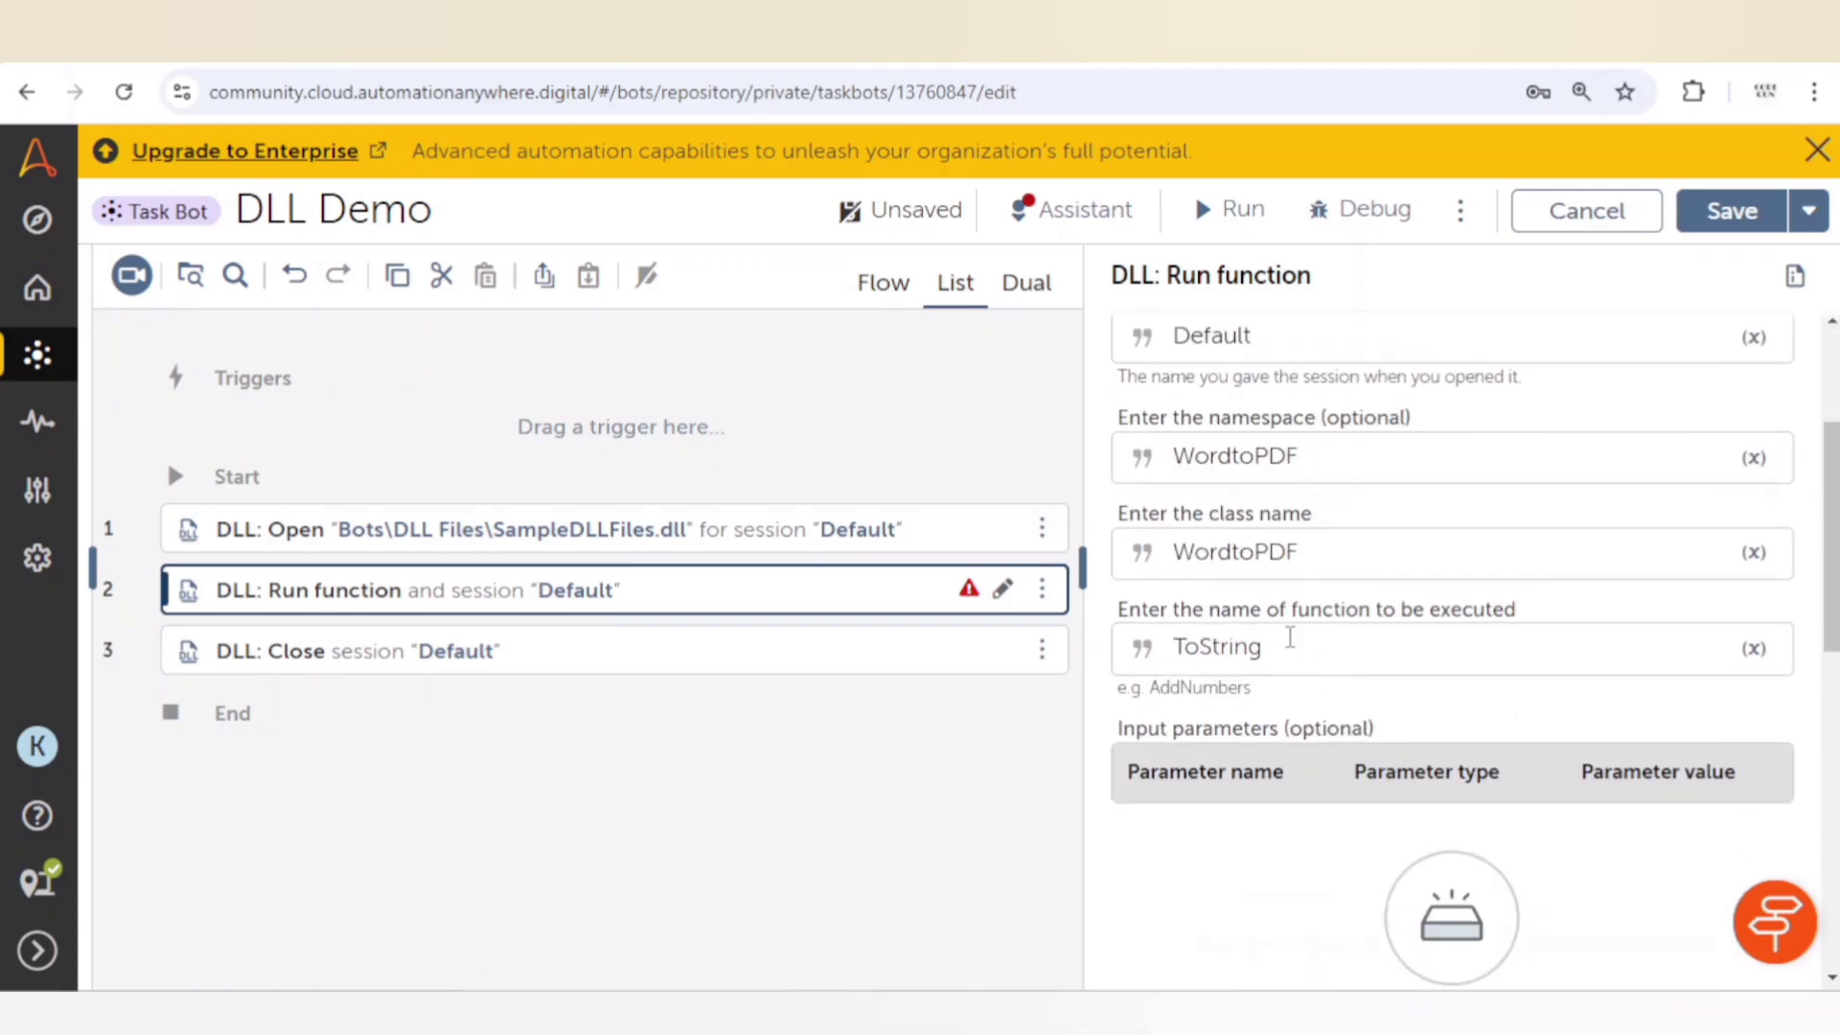
scroll(1301, 633, up, 3)
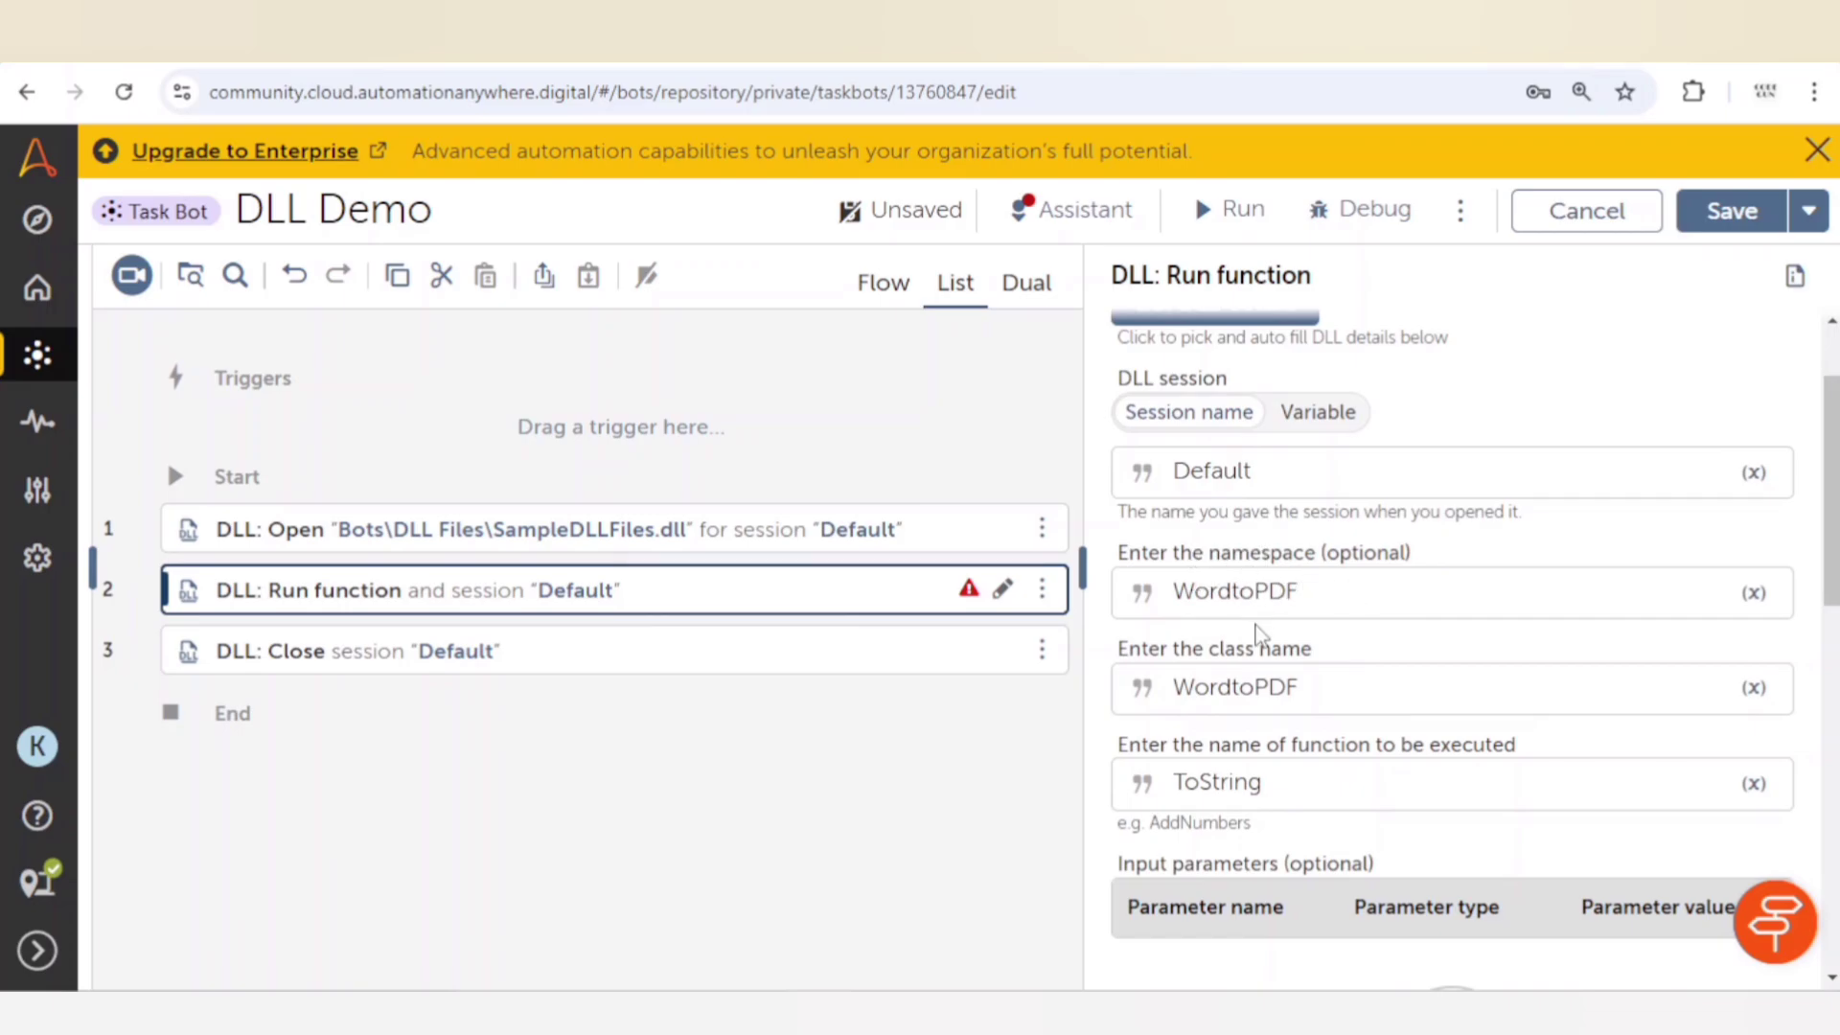
scroll(1303, 693, down, 1)
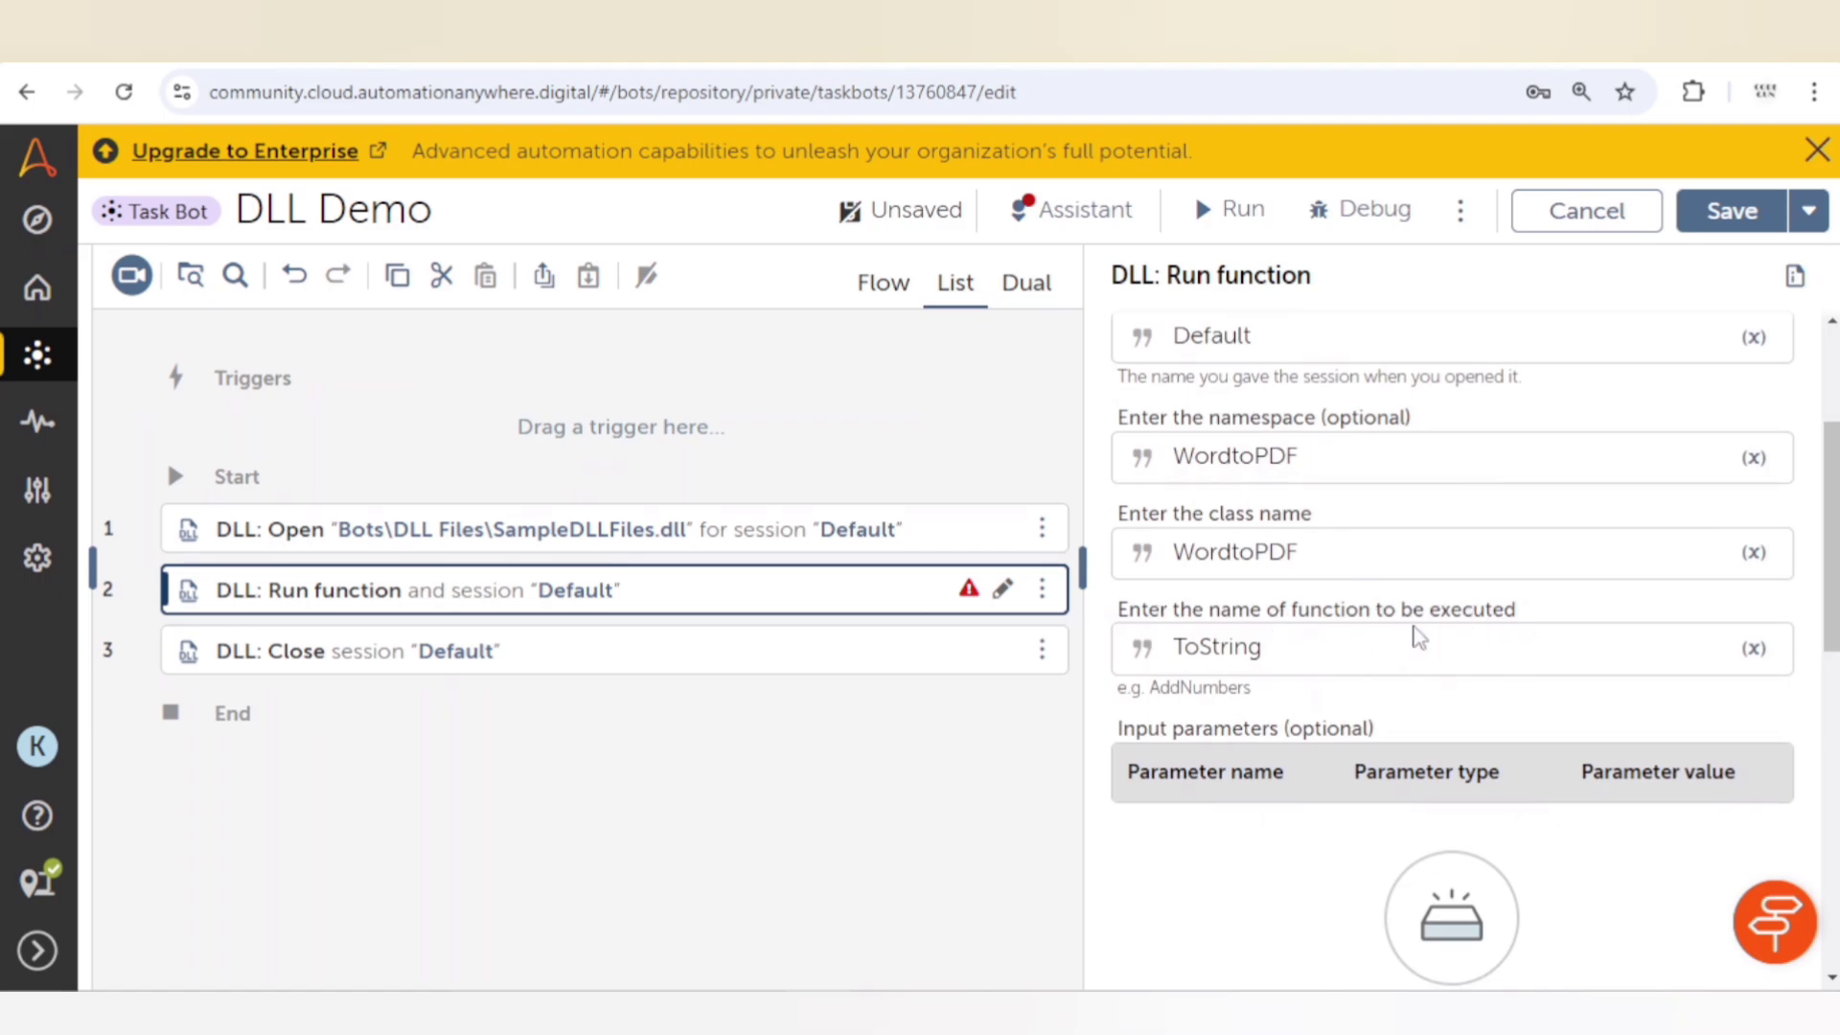
scroll(1300, 657, down, 2)
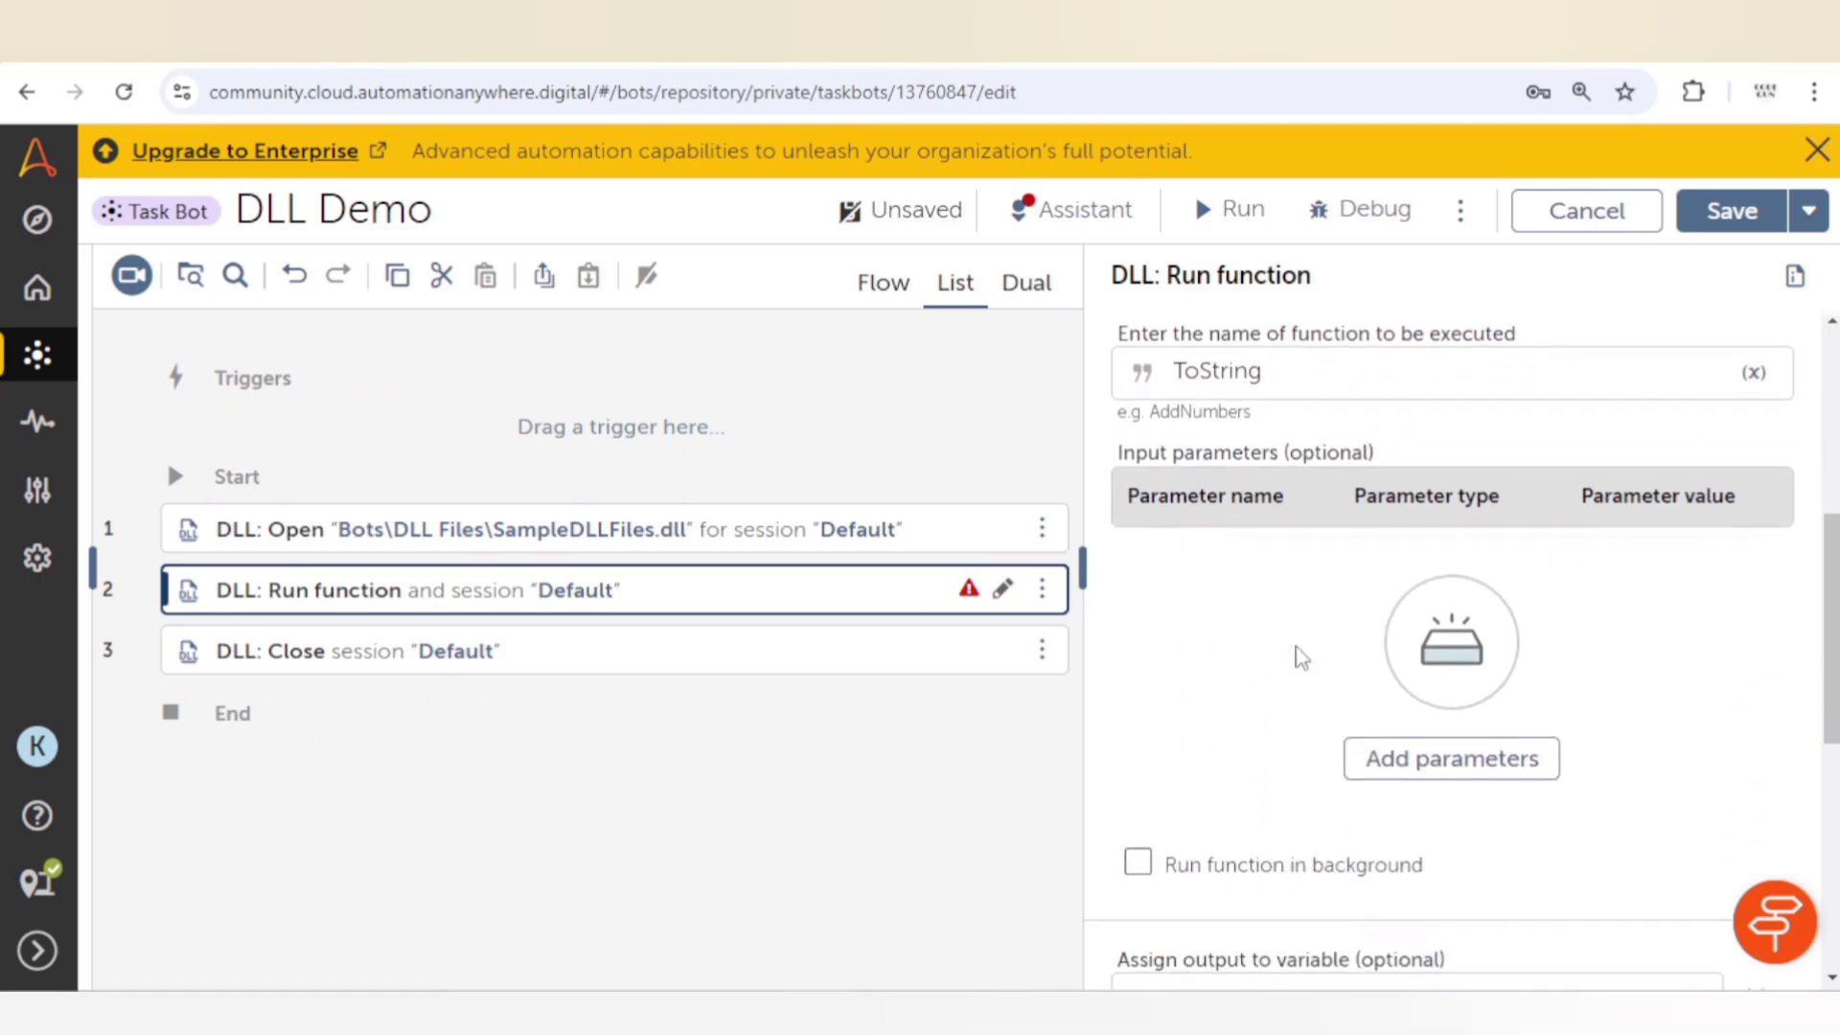
scroll(1300, 658, down, 2)
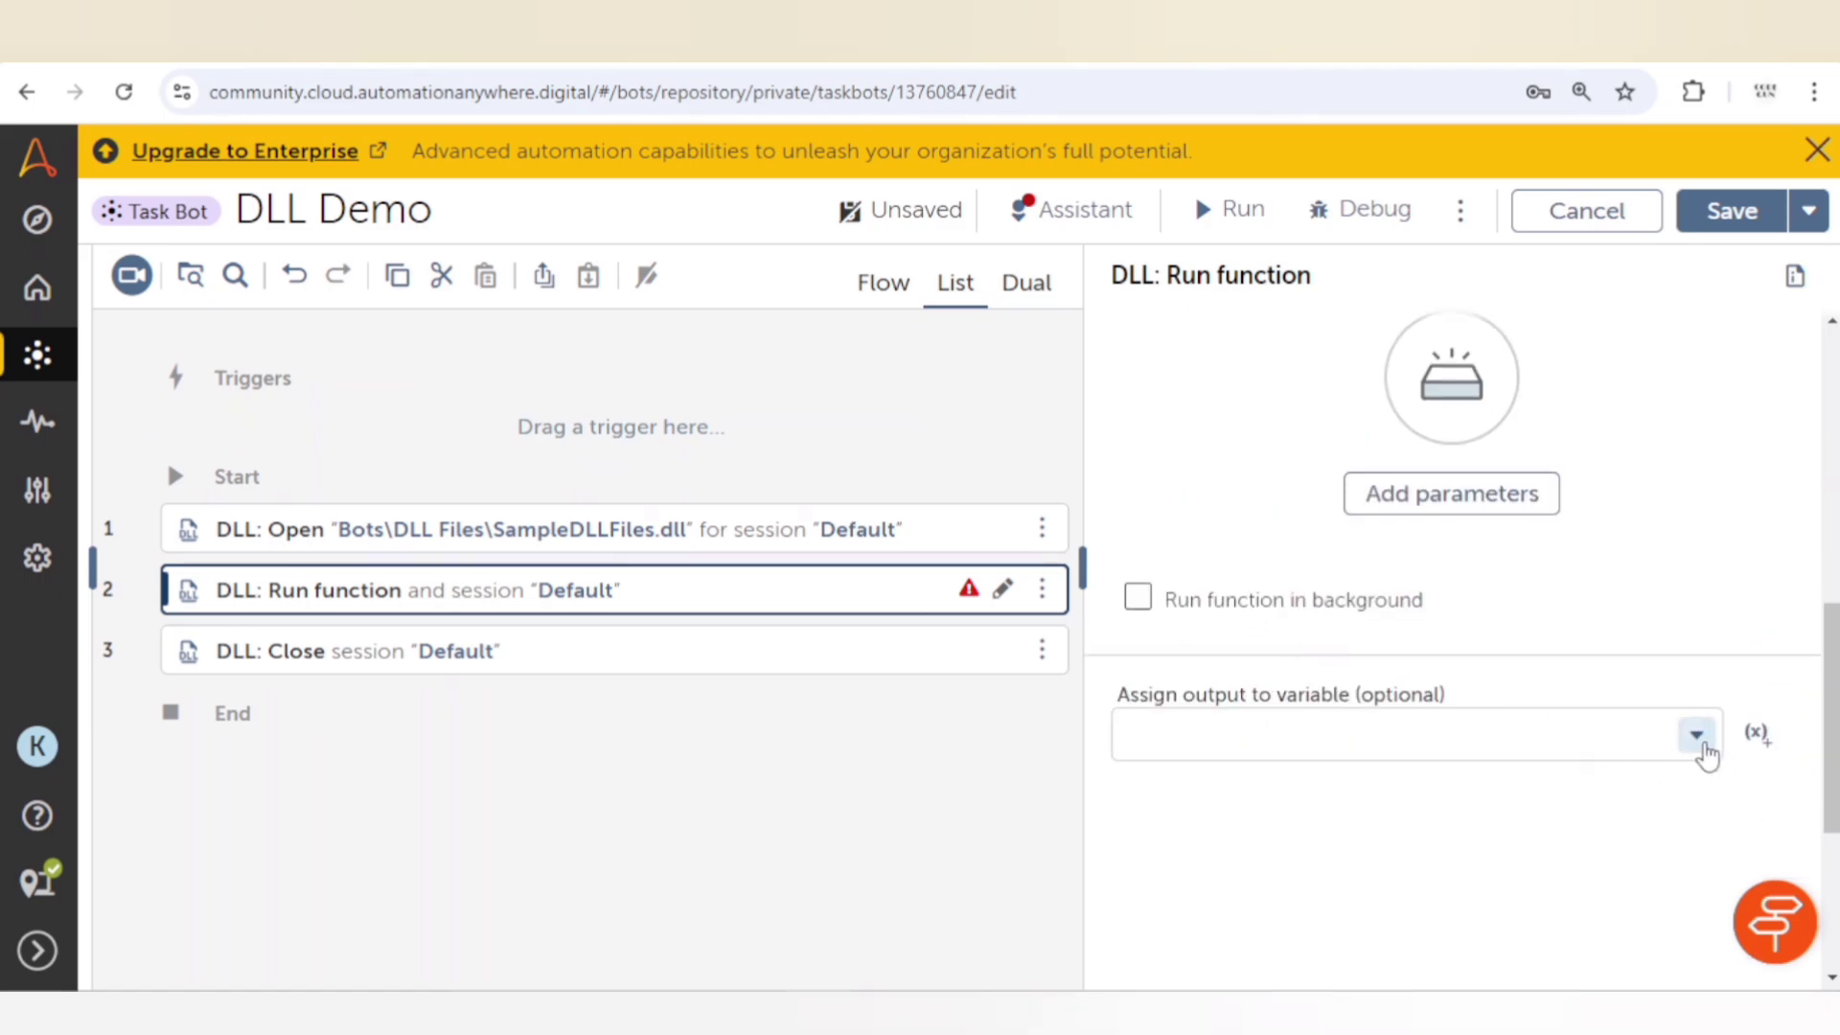
click(1698, 736)
click(1272, 901)
scroll(1479, 637, up, 4)
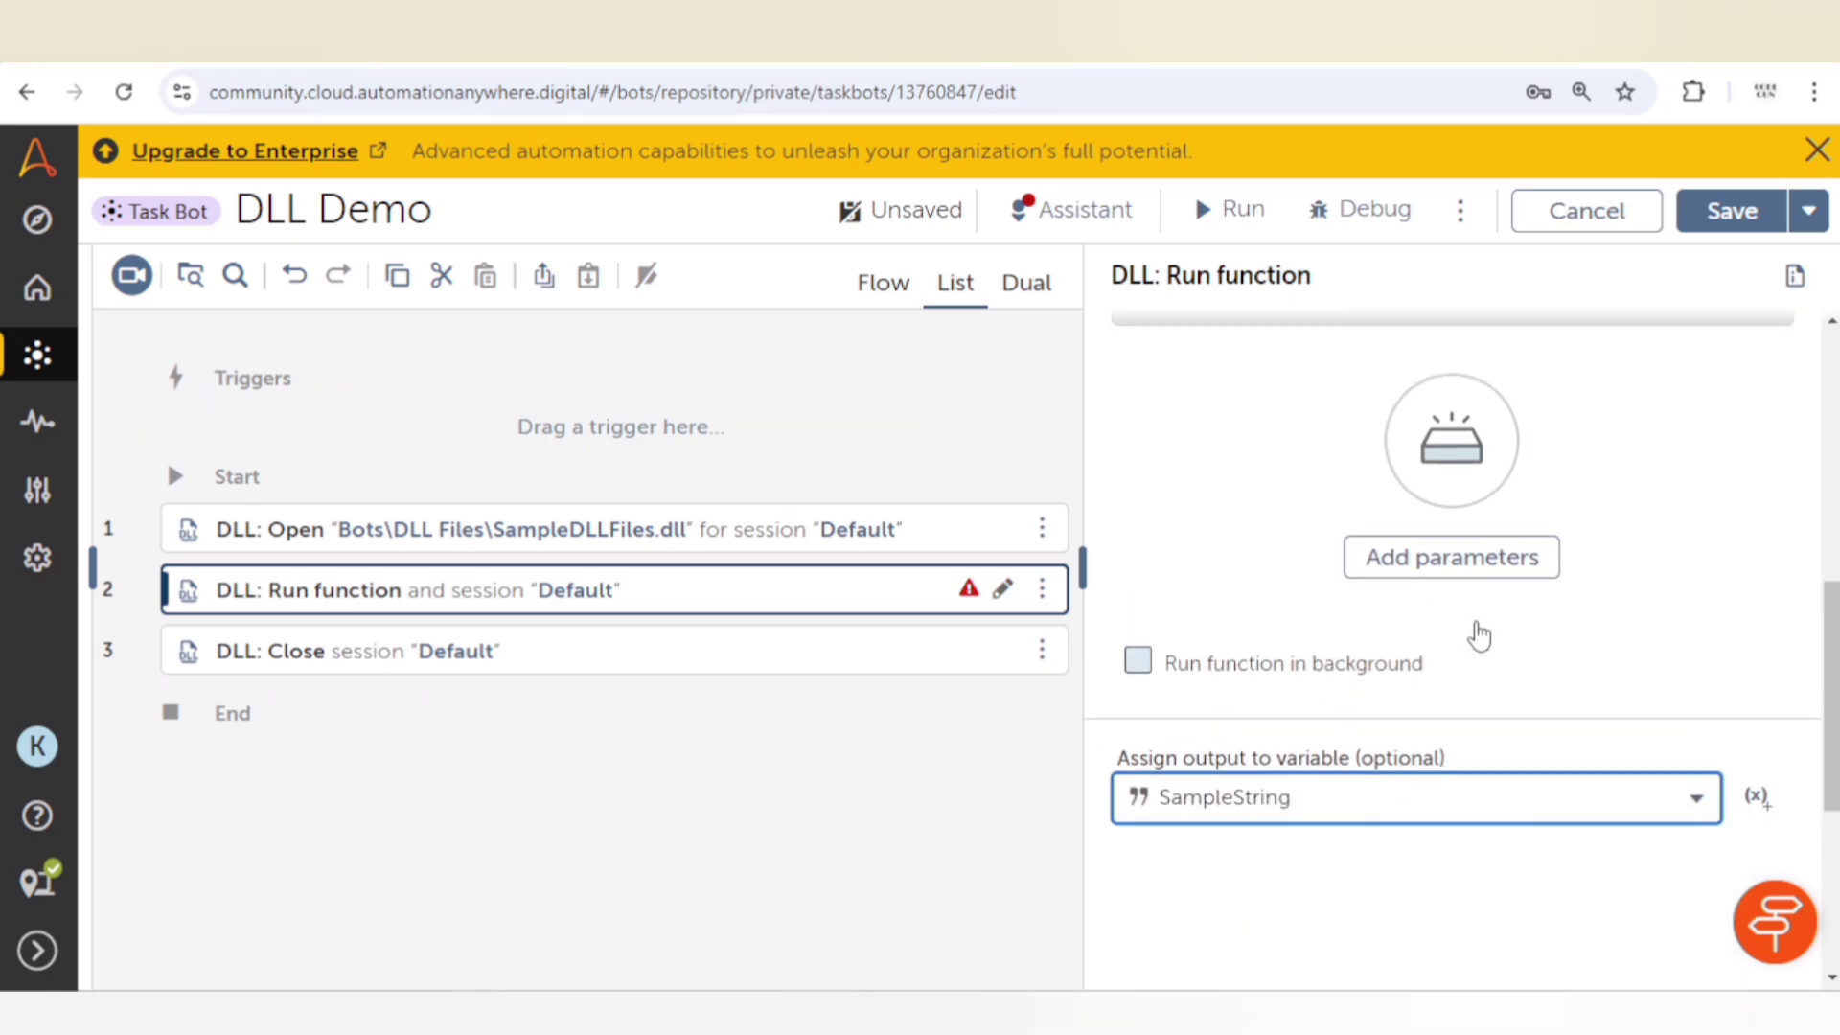
scroll(1479, 635, down, 5)
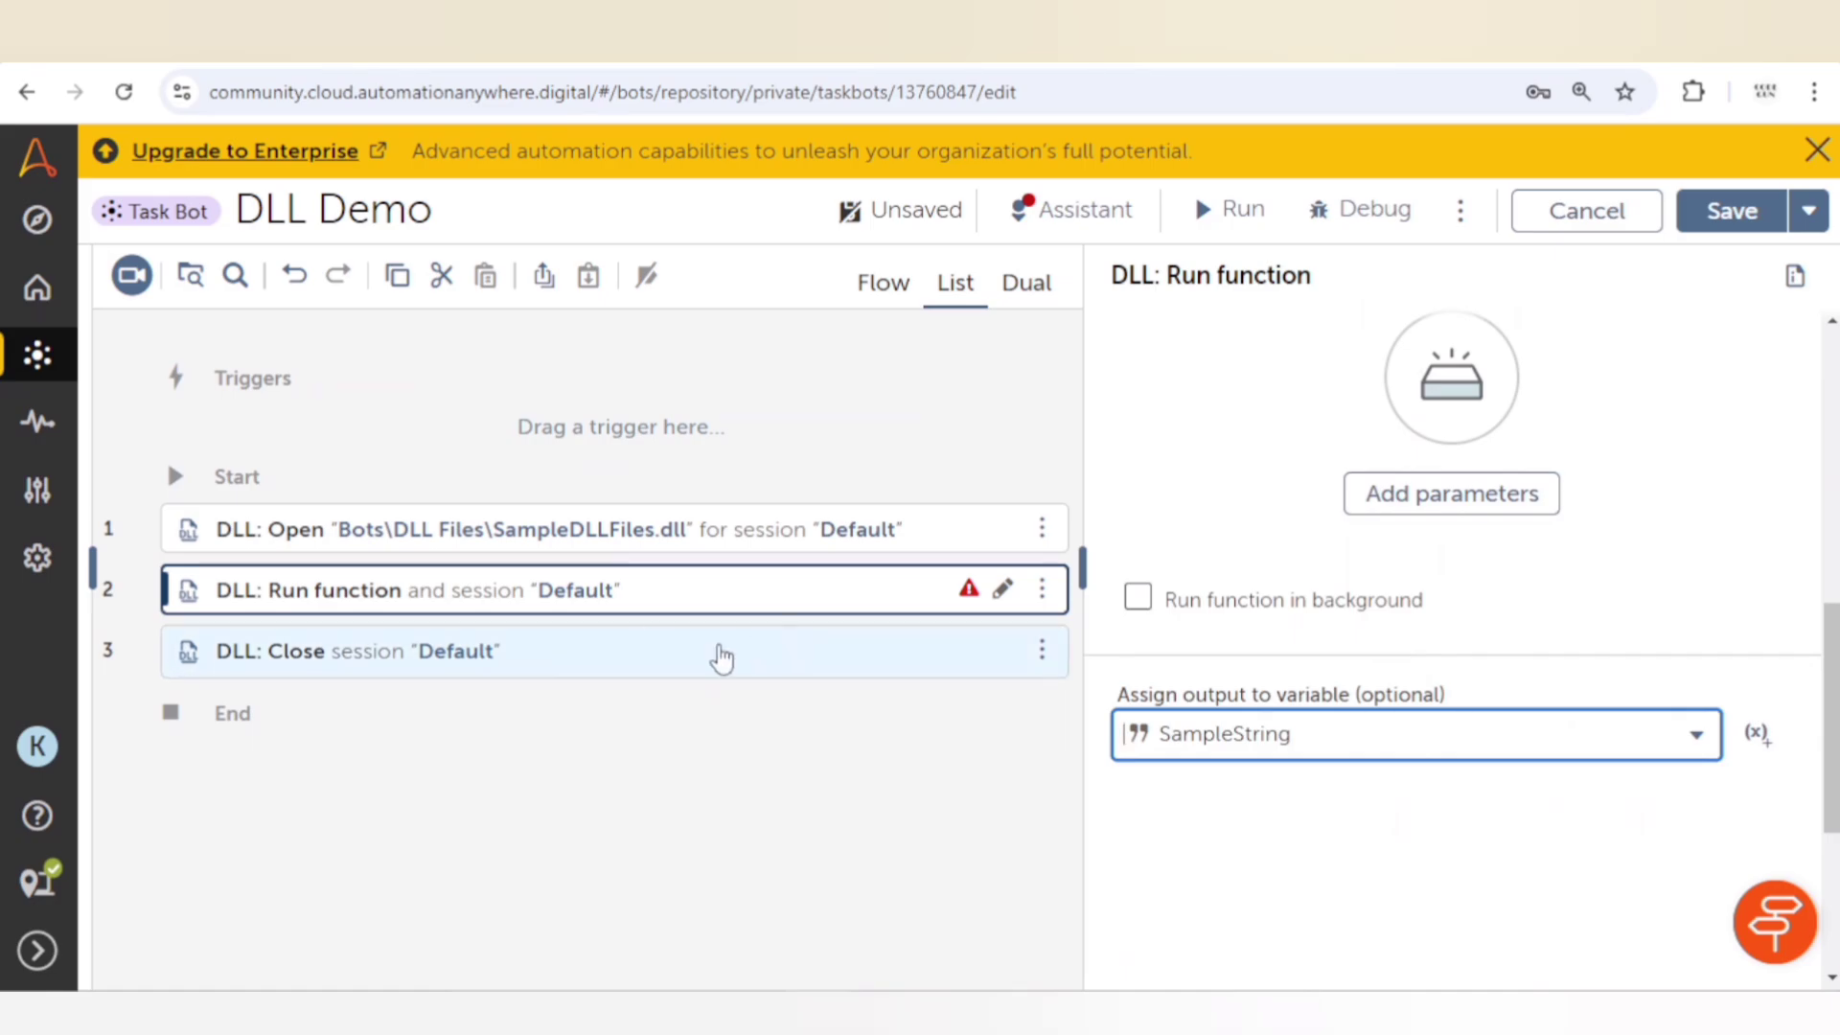
click(709, 592)
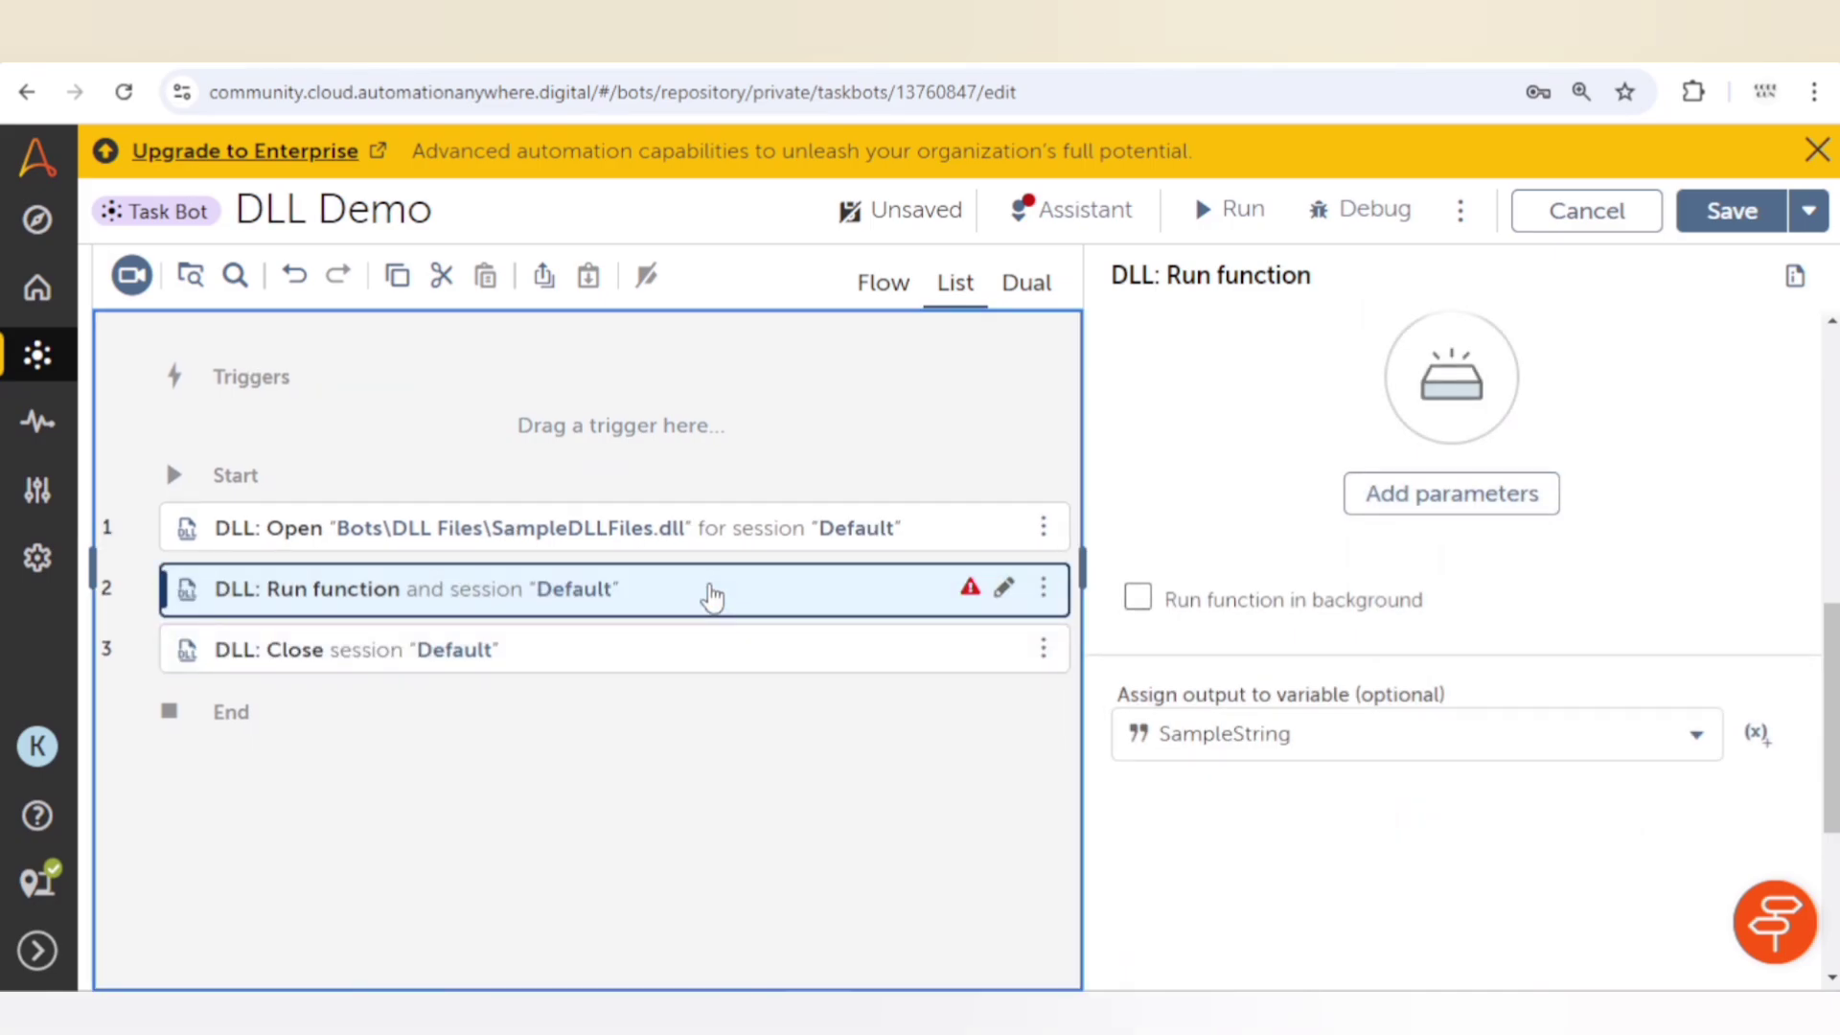
click(711, 595)
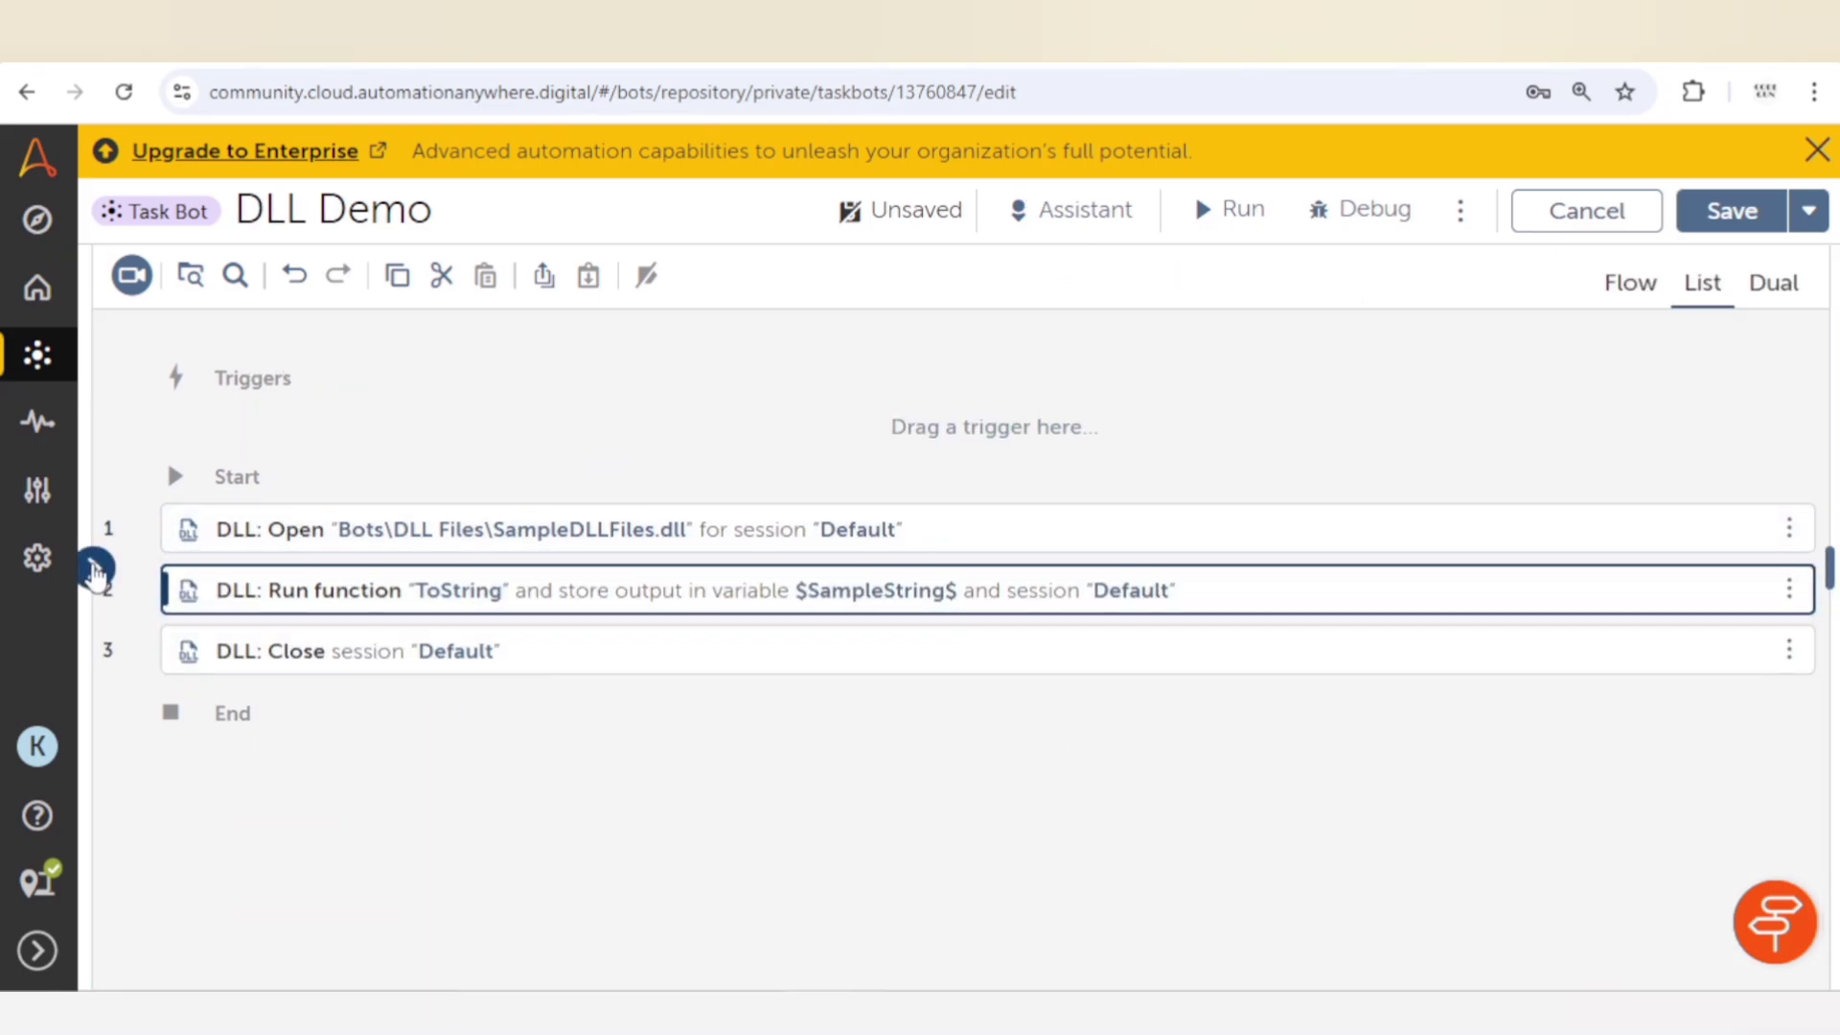
Find the Message box action and add it to the bot after the DLL: Close action
click(95, 573)
click(241, 419)
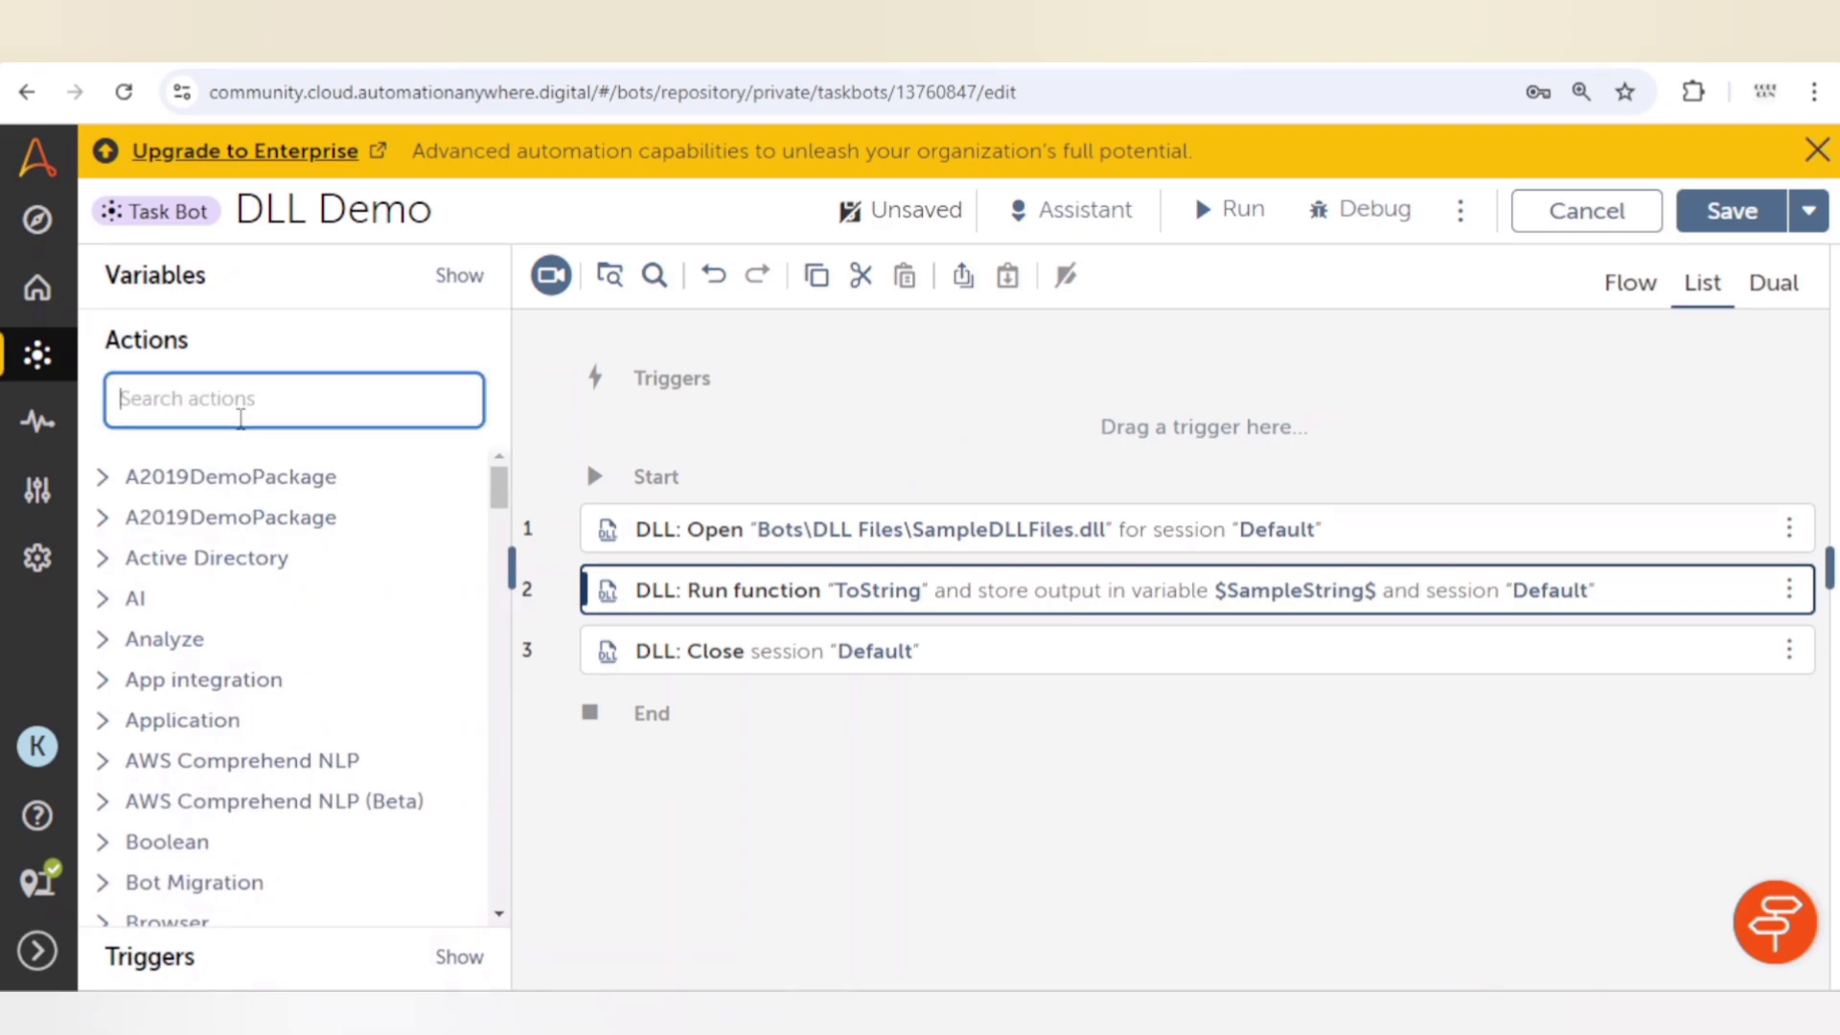
text(e box)
click(167, 595)
drag(214, 637, 805, 649)
click(806, 649)
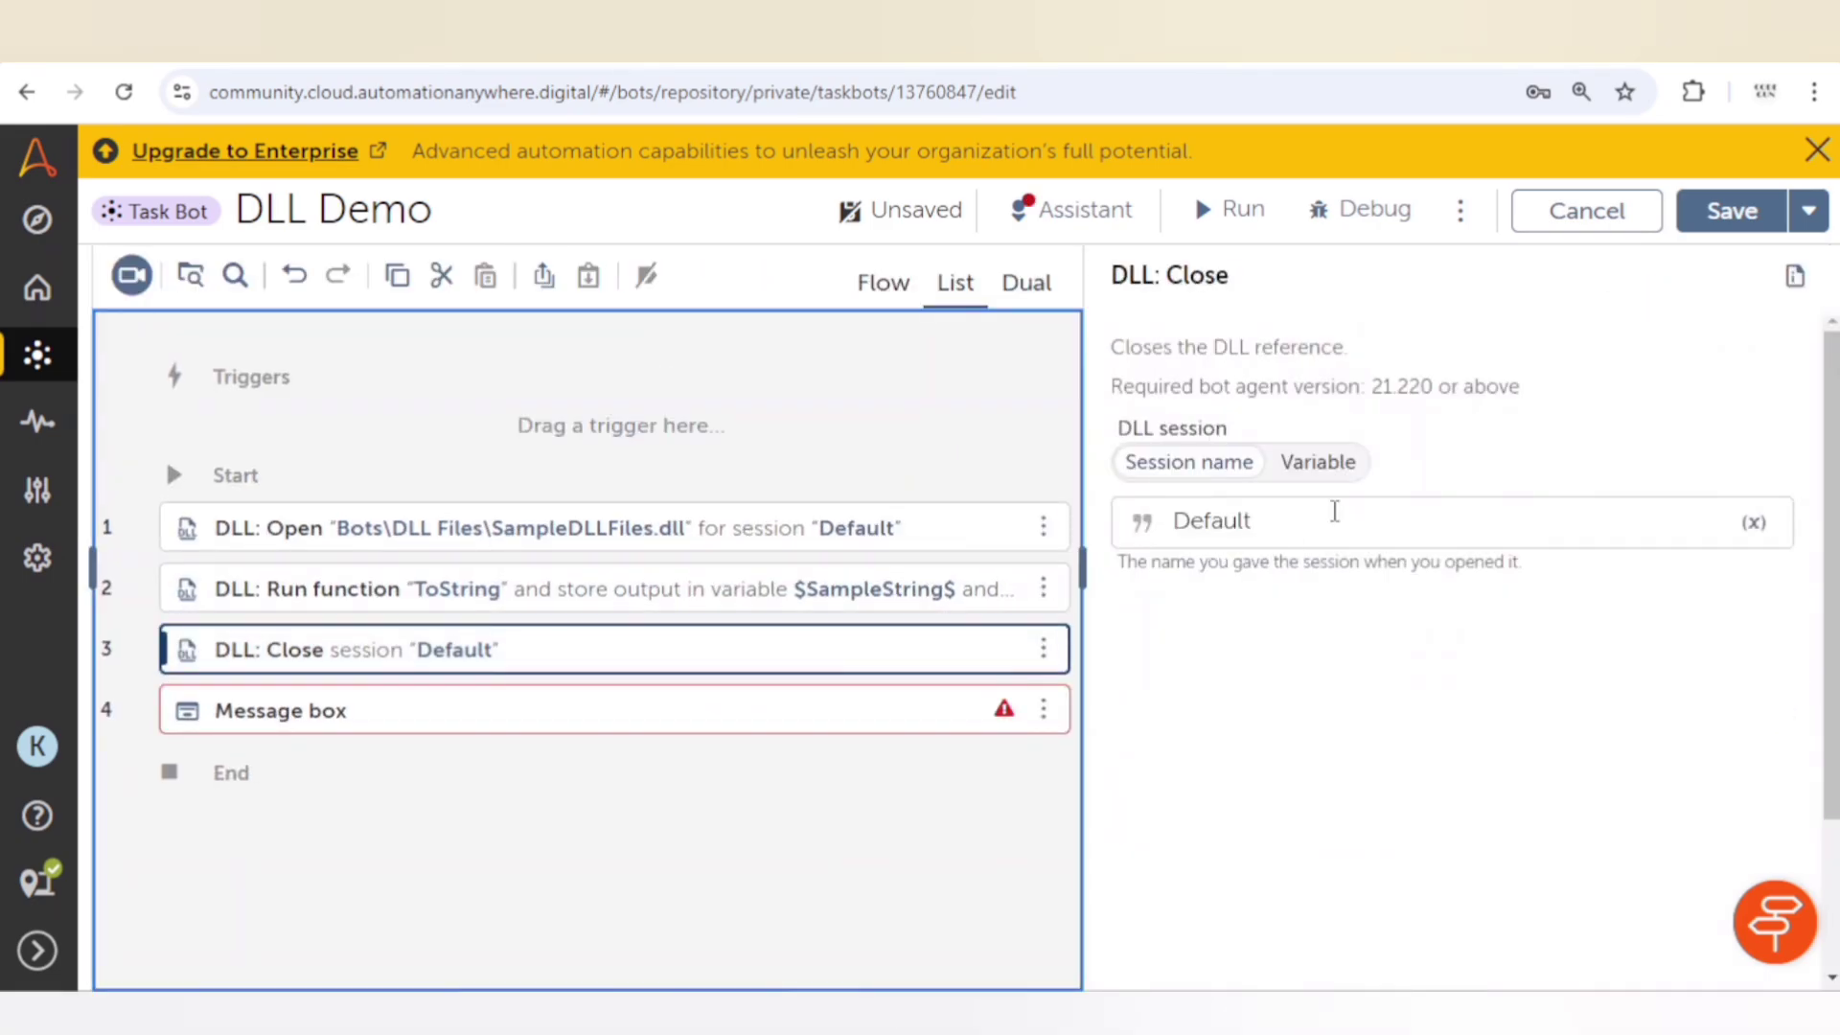
Set the Message box action's message to display to the variable $SampleString$ and run the bot
click(566, 710)
click(1754, 566)
click(989, 584)
click(757, 330)
click(1007, 645)
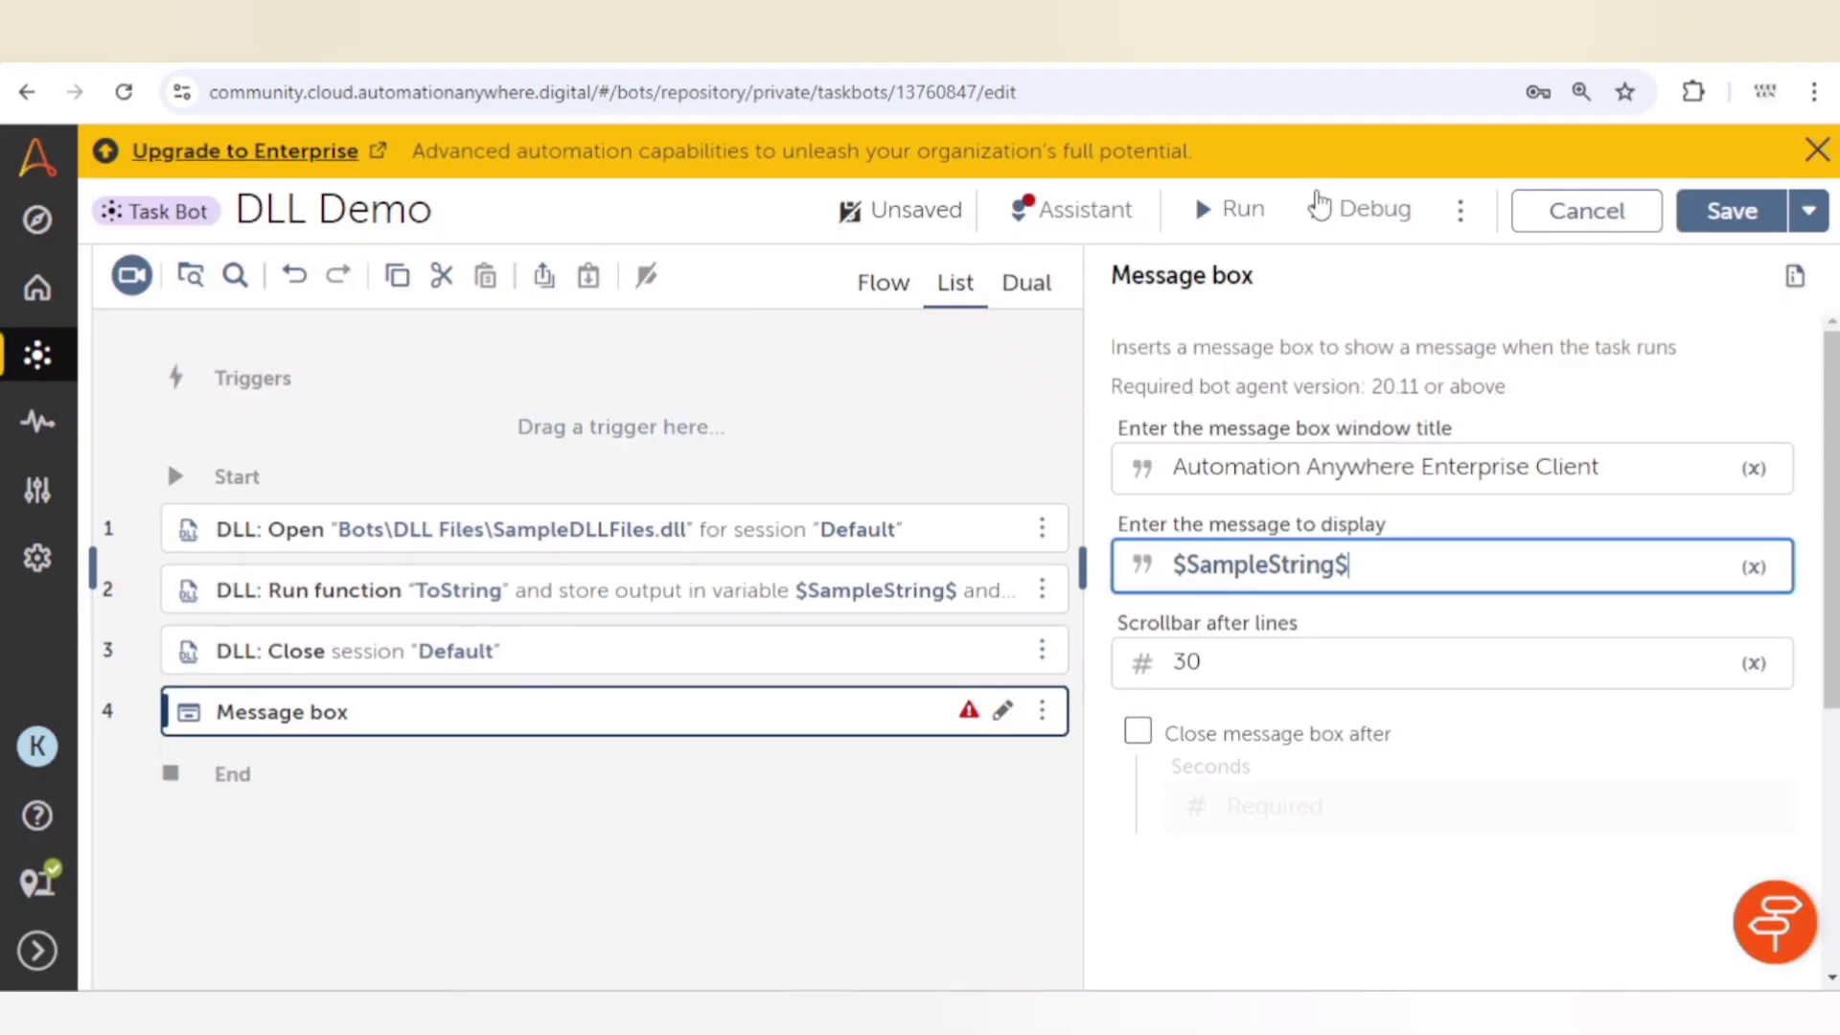
click(1232, 206)
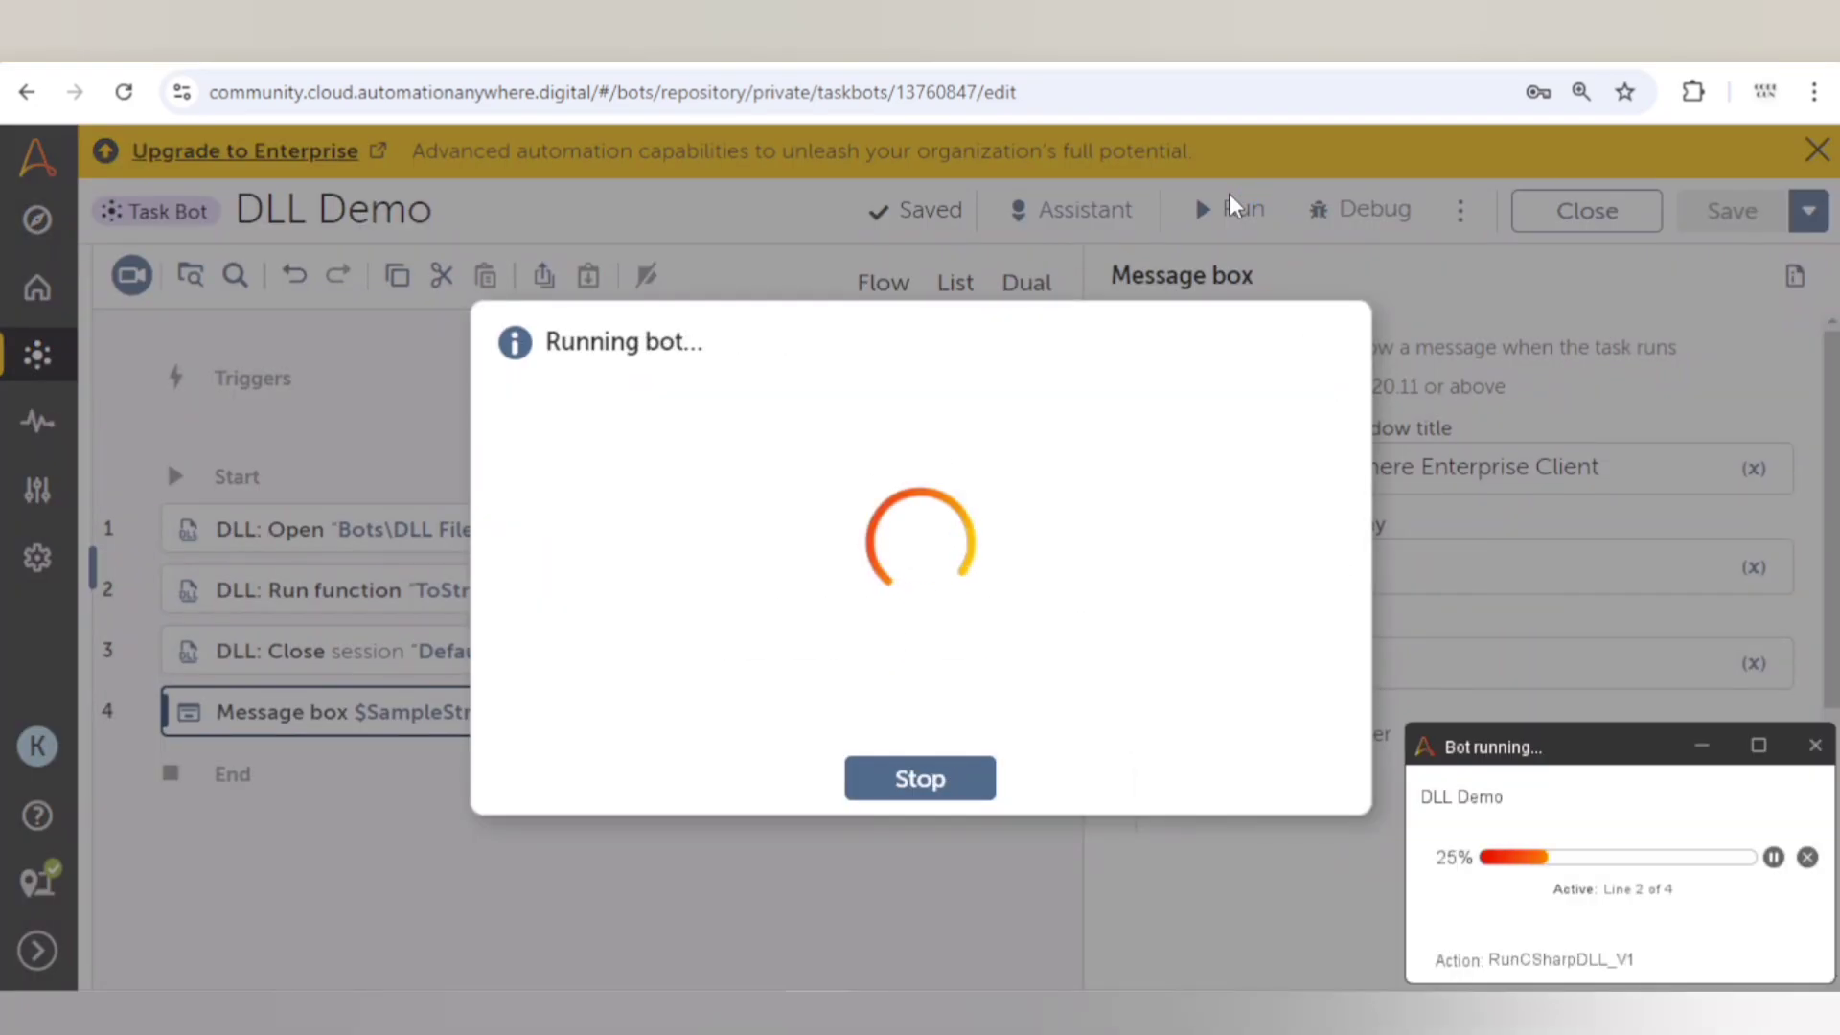